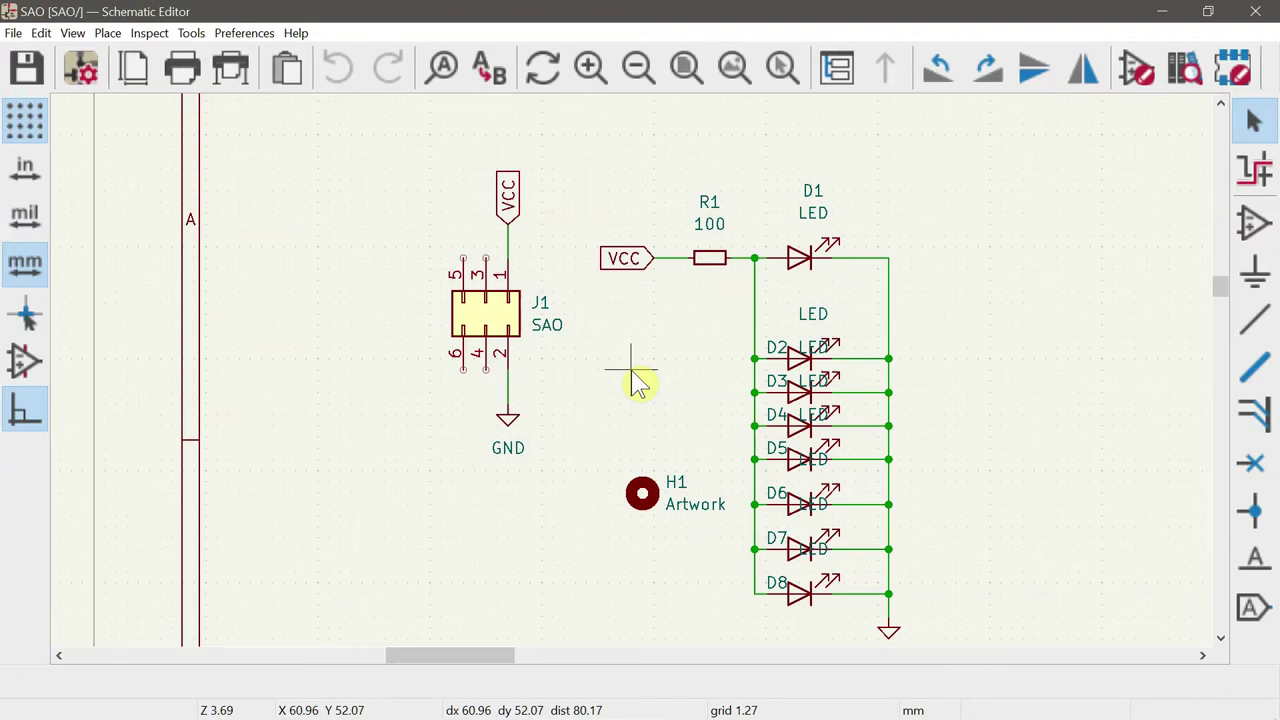
- Open the SAO.kicad_pcb board in the PCB Editor and inspect the placement of the connector, resistor and LEDs
key("alt+Tab")
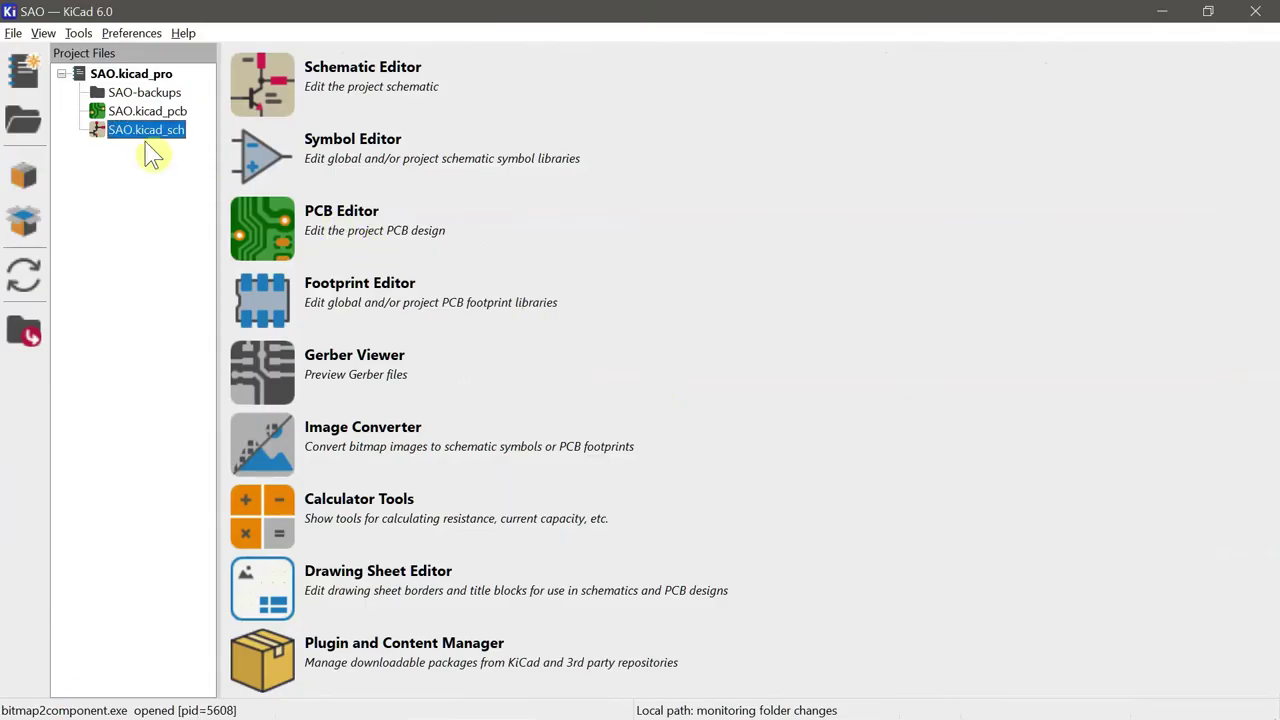
double_click(140, 112)
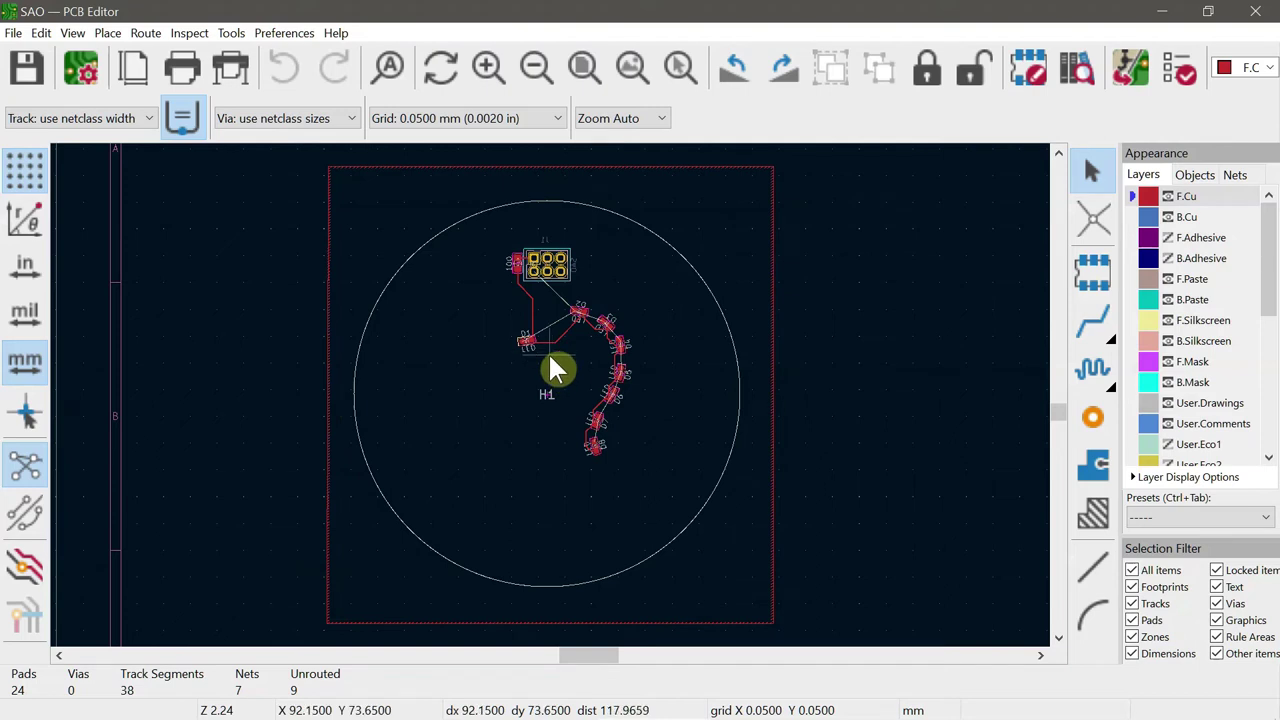
left_click(536, 282)
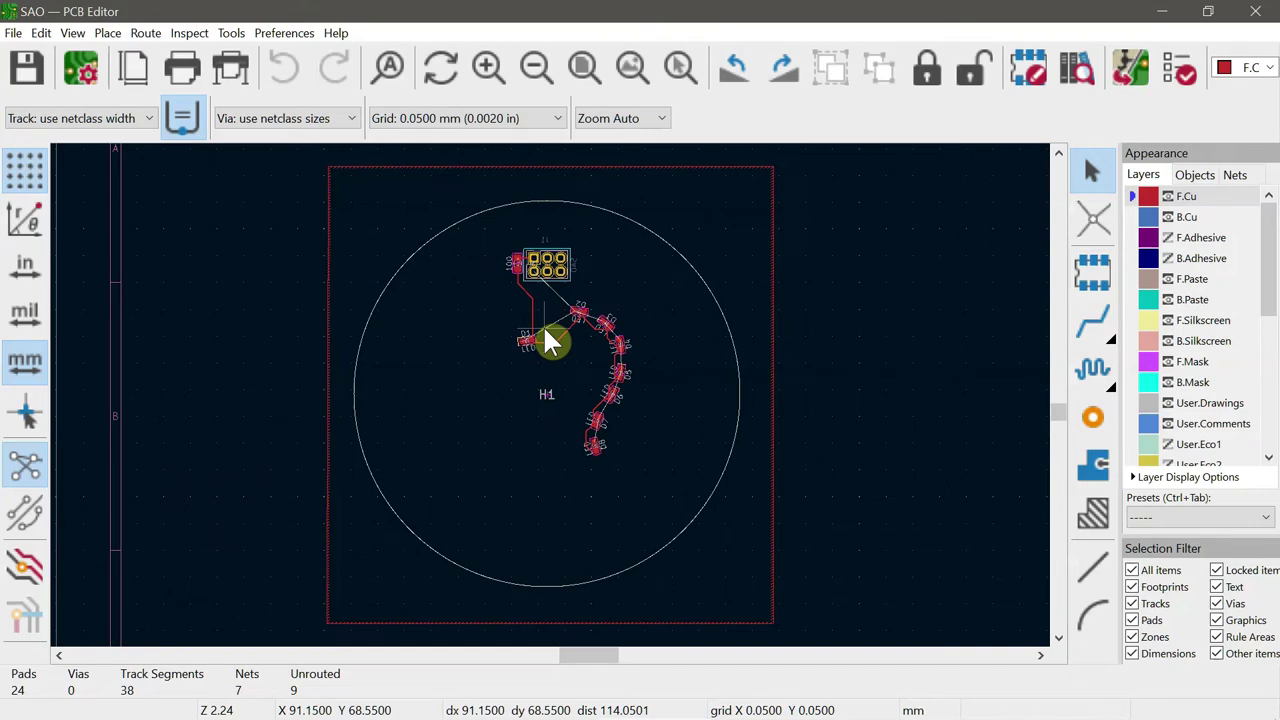
scroll(546, 334, "up", 2)
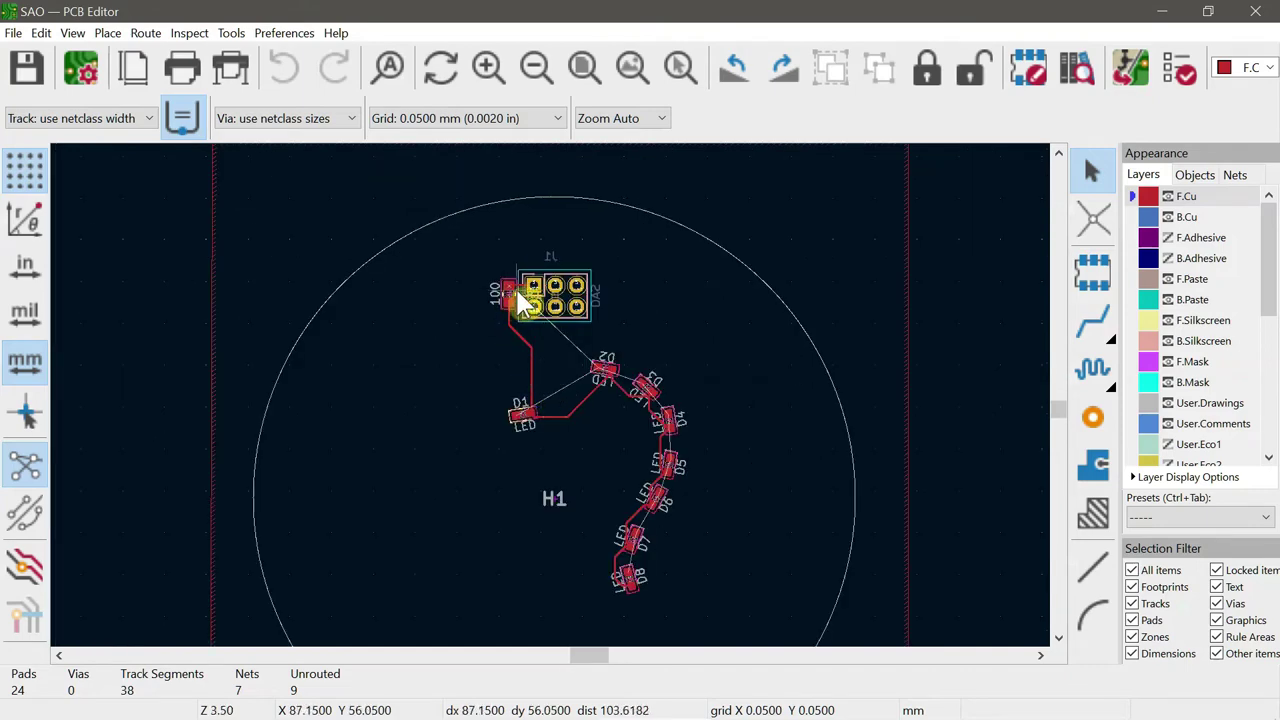
left_click(578, 366)
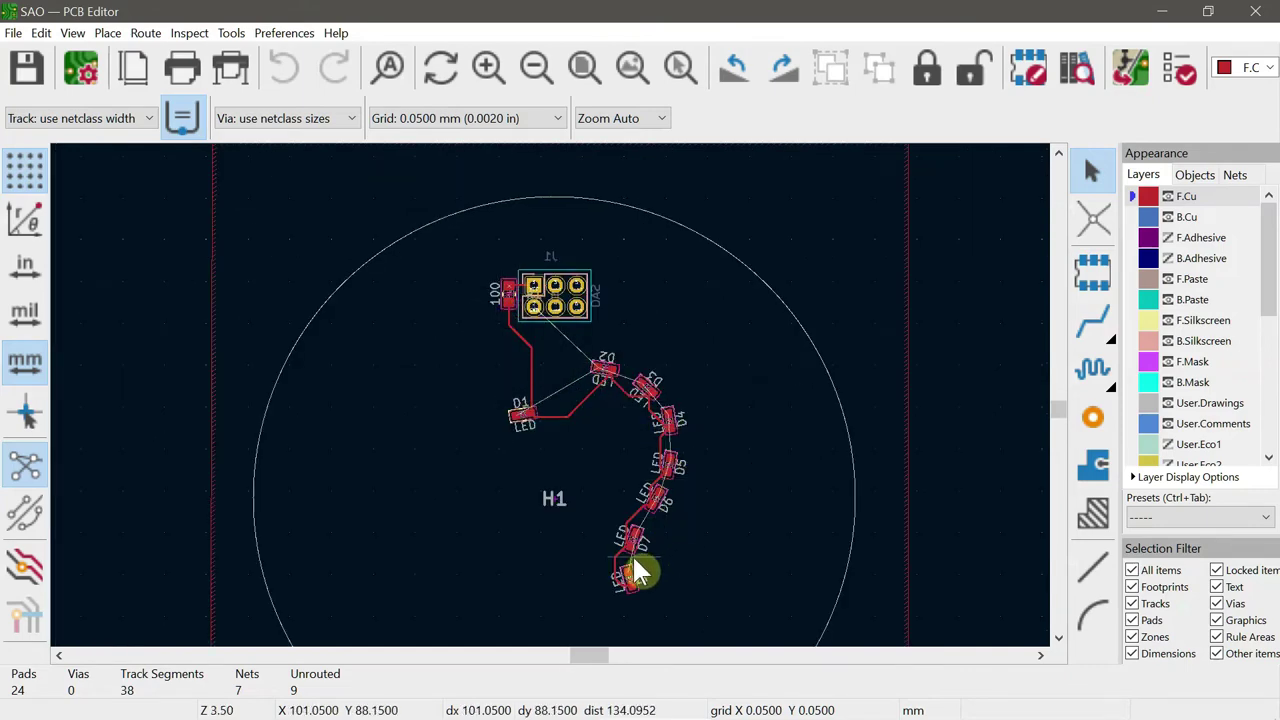
scroll(632, 564, "down", 2)
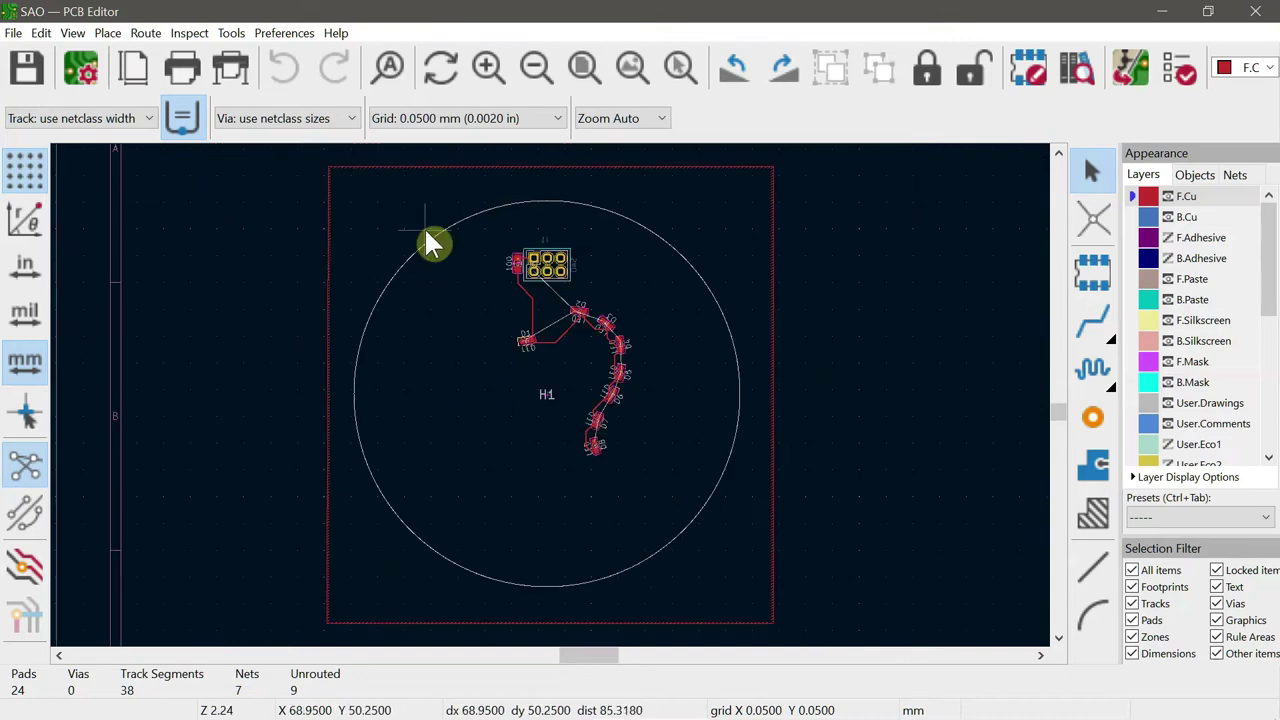
- Update all footprints on the board from the library to bring in the exported artwork
left_click(231, 33)
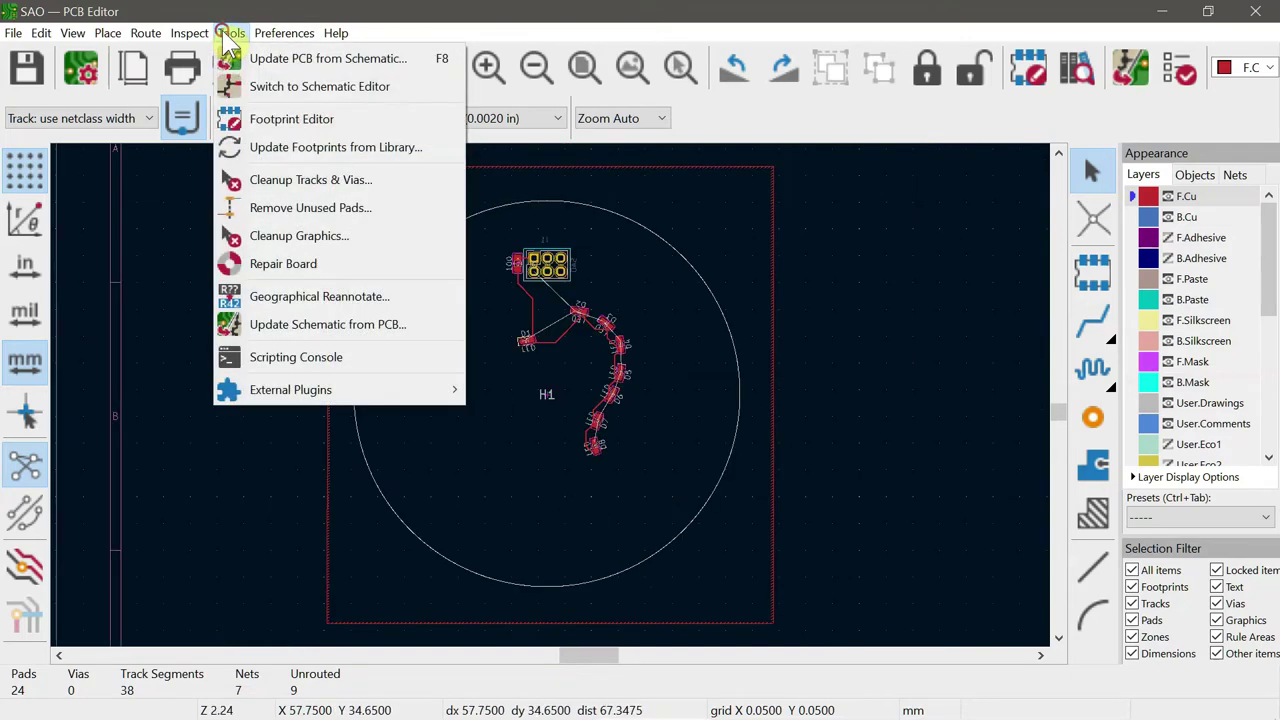
left_click(270, 152)
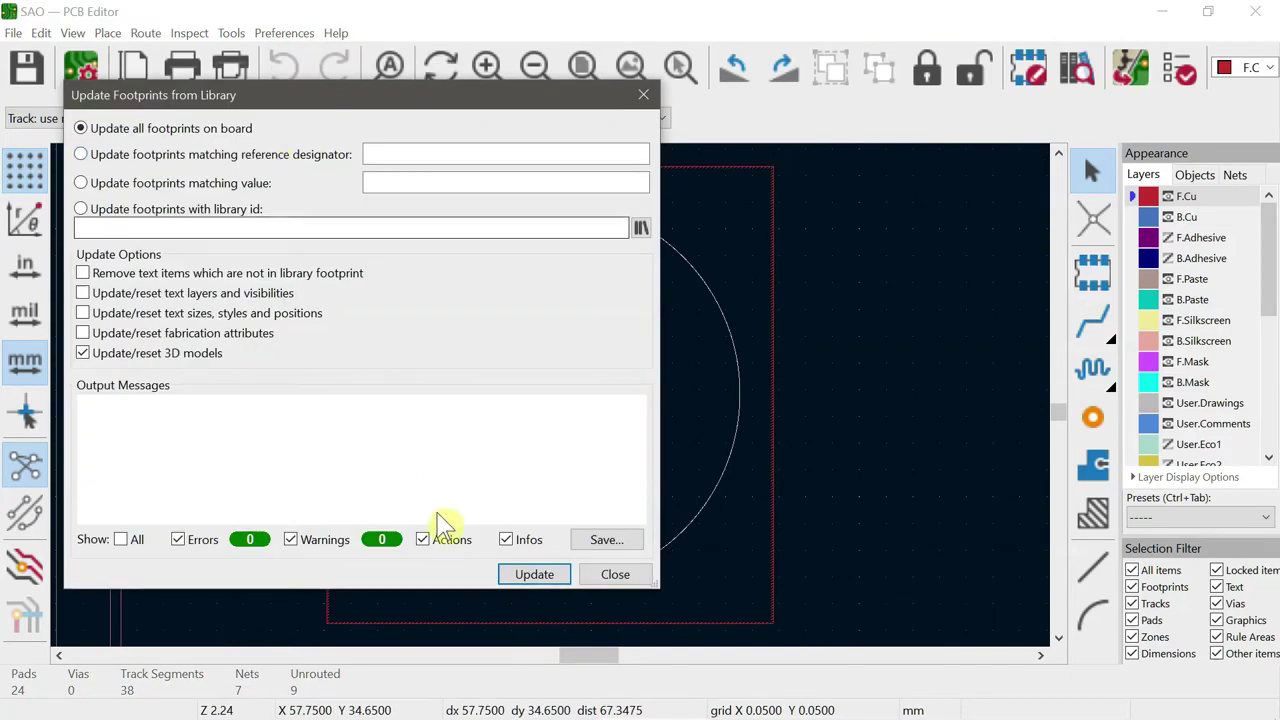
left_click(534, 574)
left_click(617, 577)
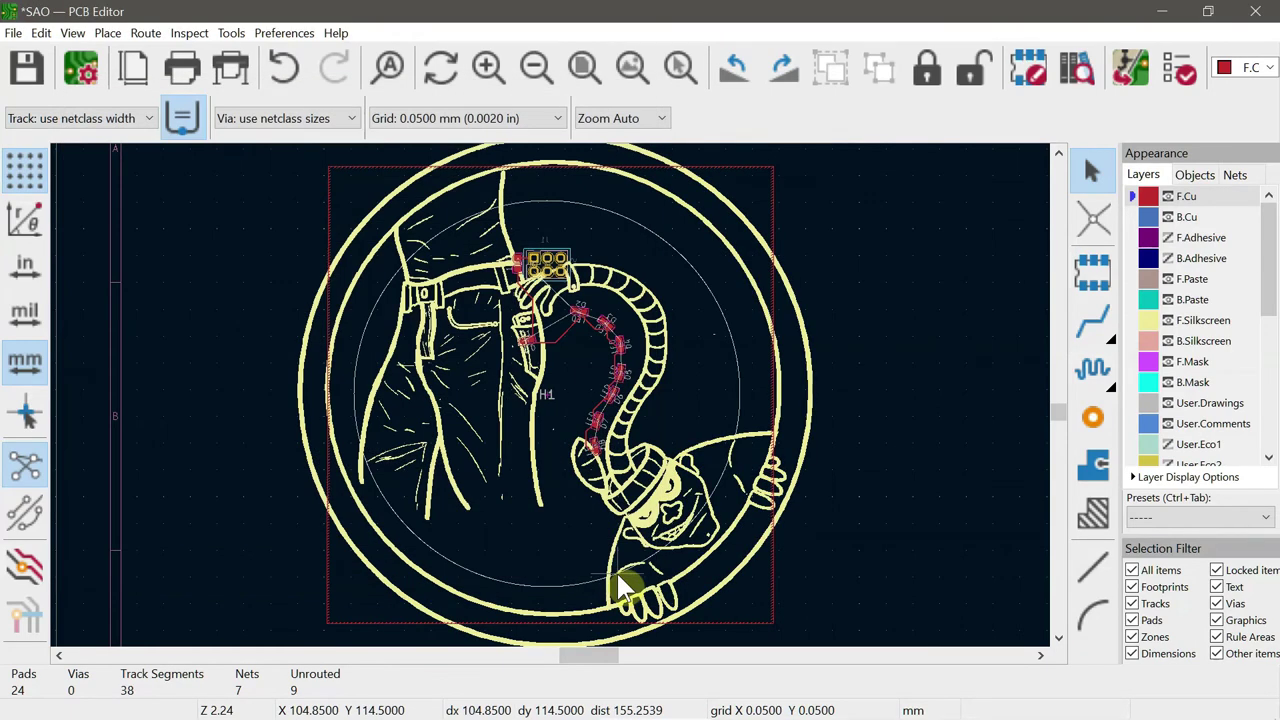
- Switch to the Bitmap to Component Converter and set the artwork's output size to 70 mm
key("alt+Tab")
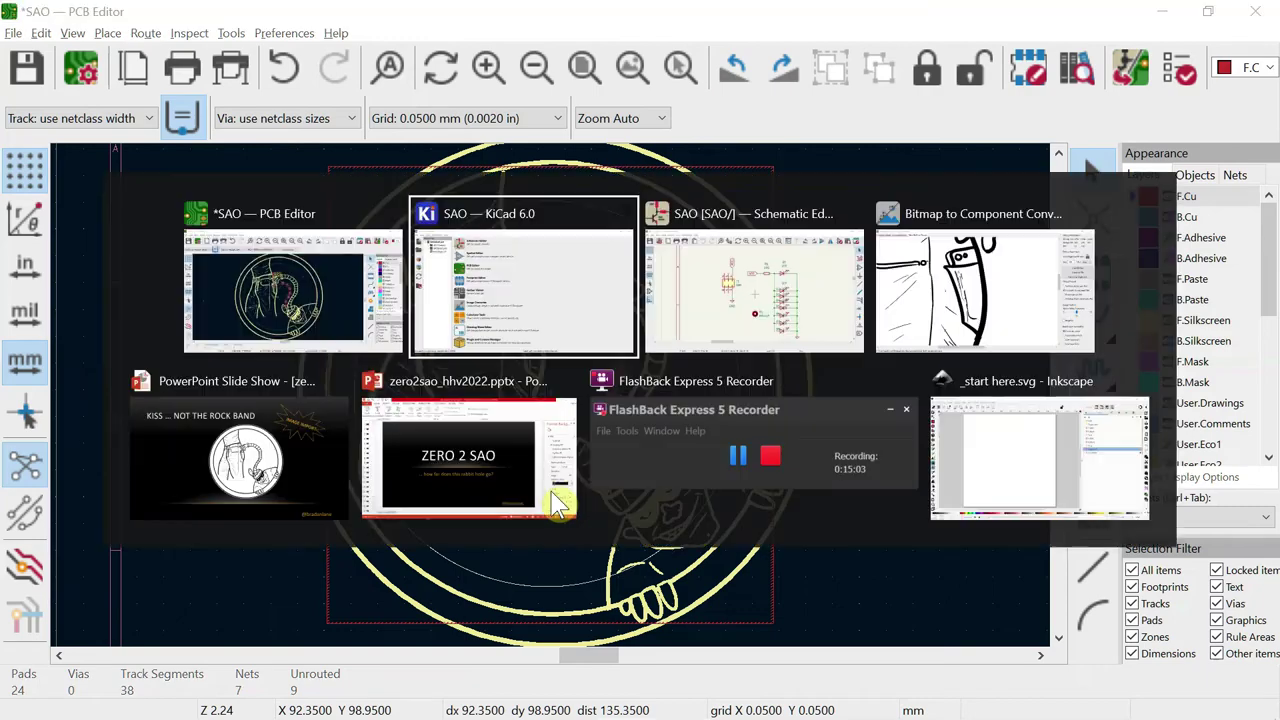
key("alt+Tab")
key("alt+Tab")
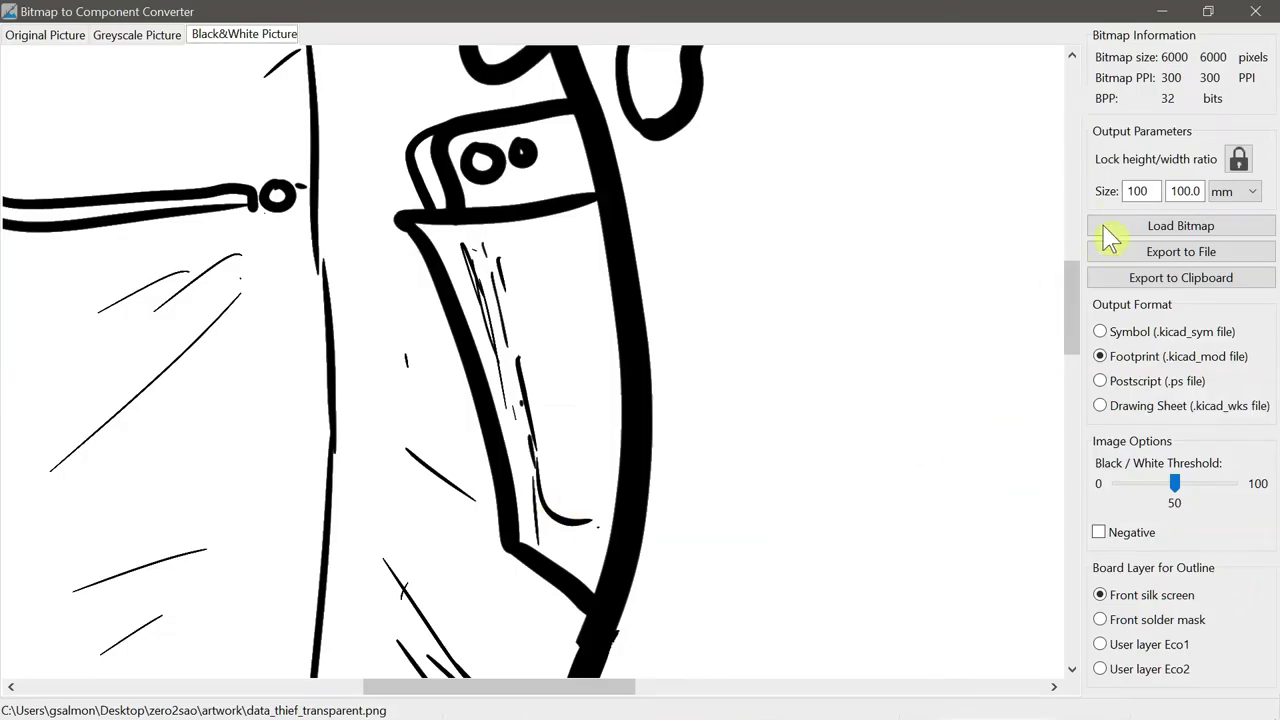
double_click(1137, 190)
type("70")
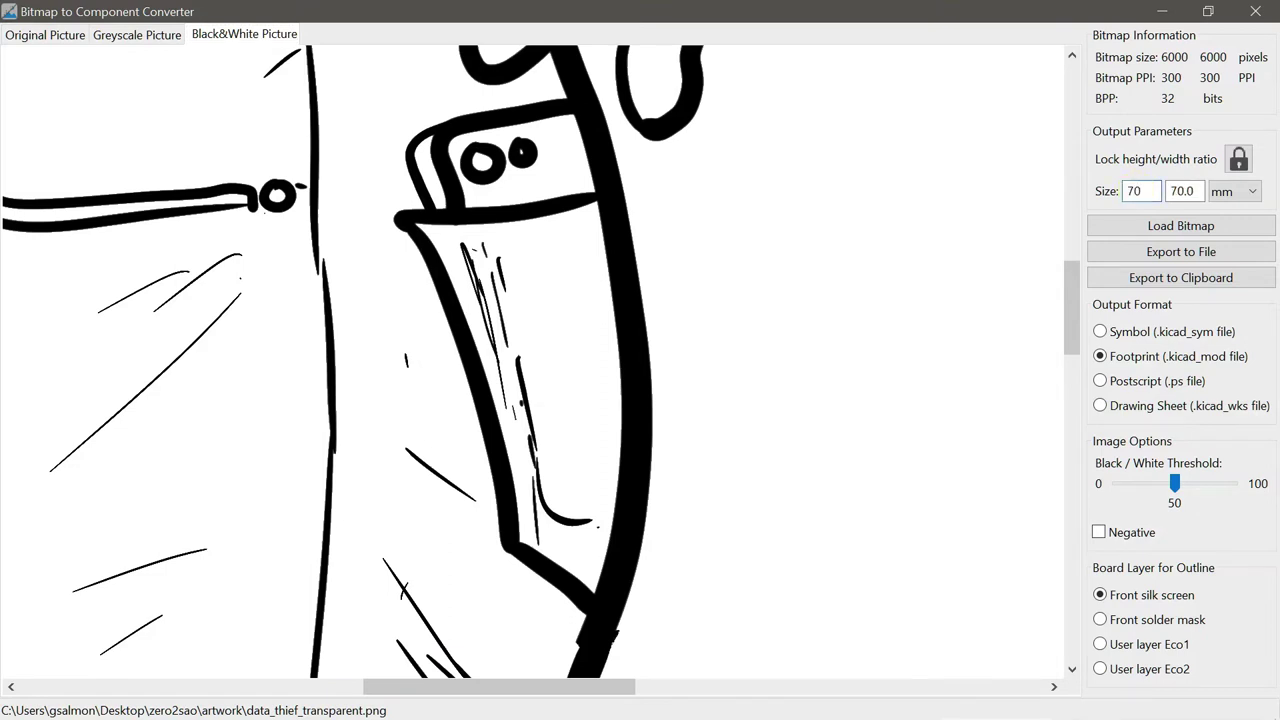
- Export the 70 mm artwork as a footprint file, replacing the existing sao_thief_png.kicad_mod in the footprints folder
left_click(1172, 252)
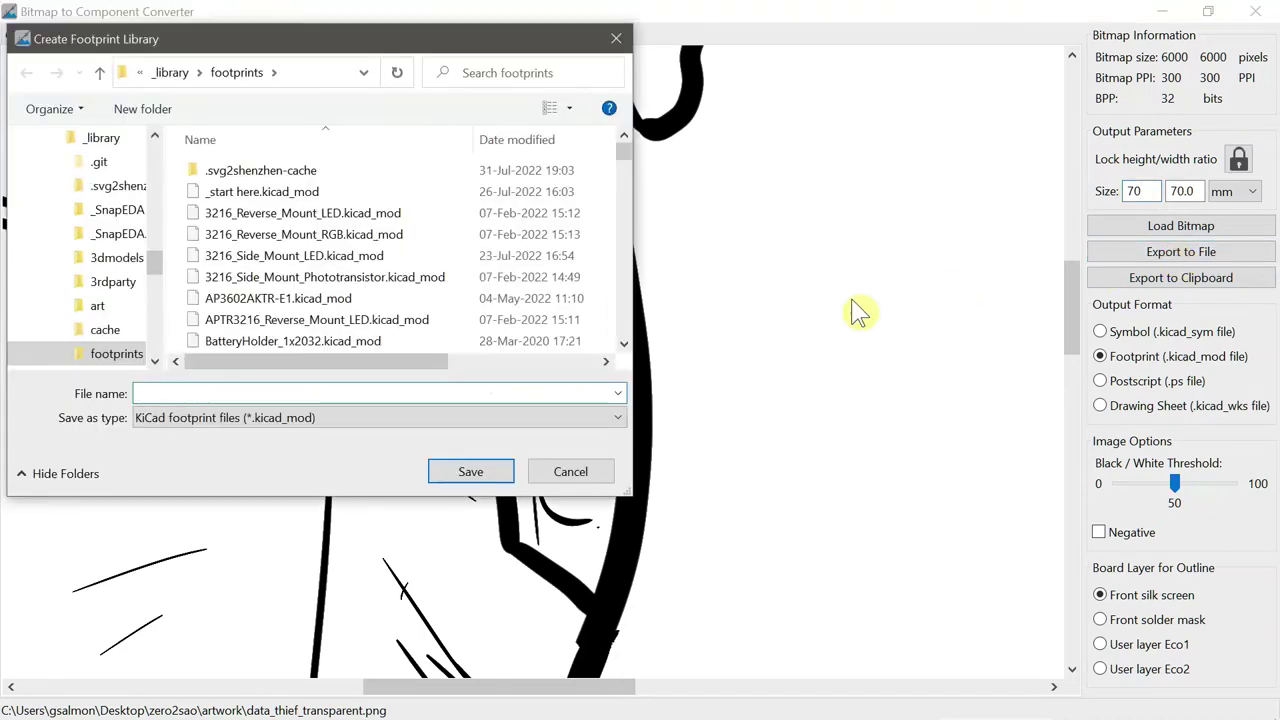
scroll(415, 283, "down", 10)
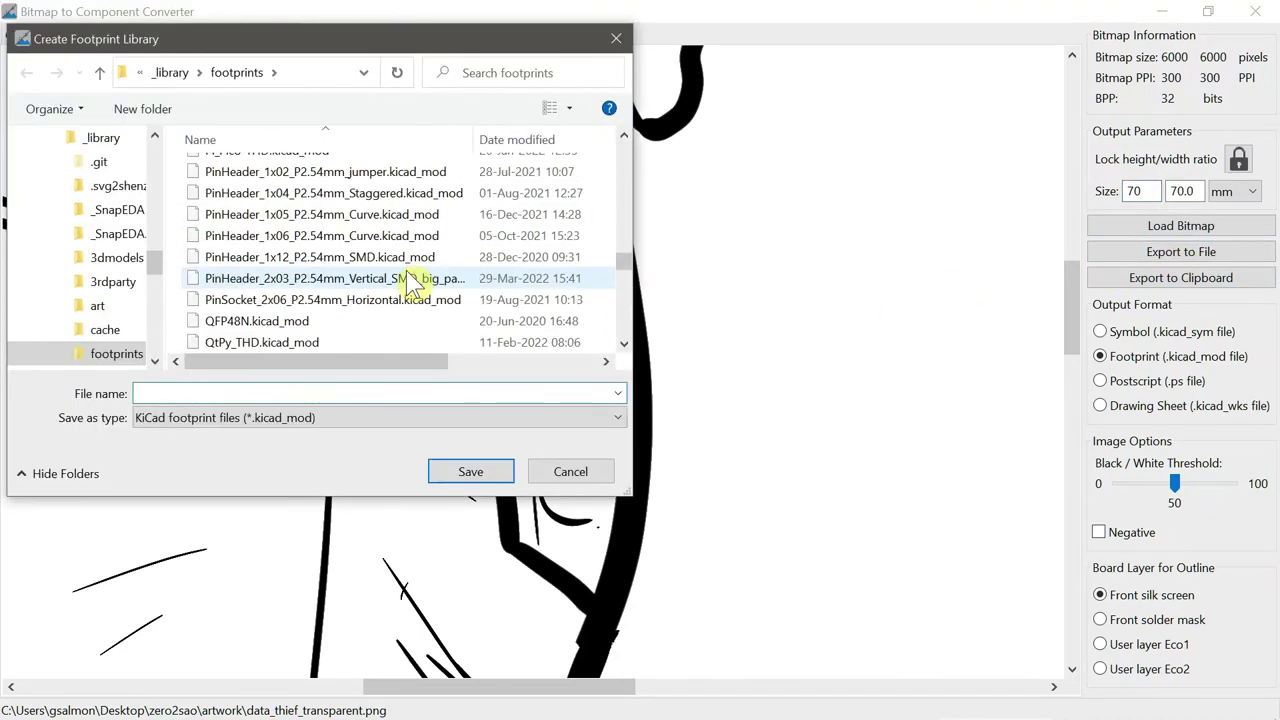
scroll(415, 283, "down", 5)
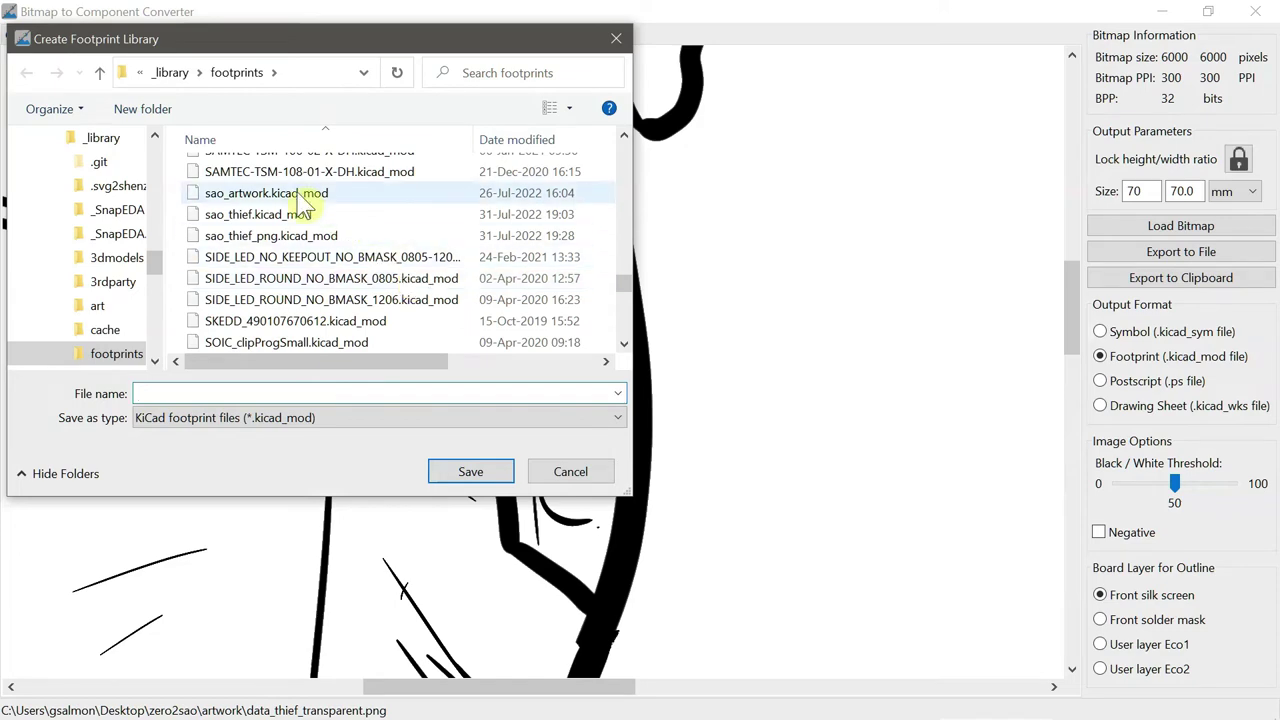
double_click(276, 237)
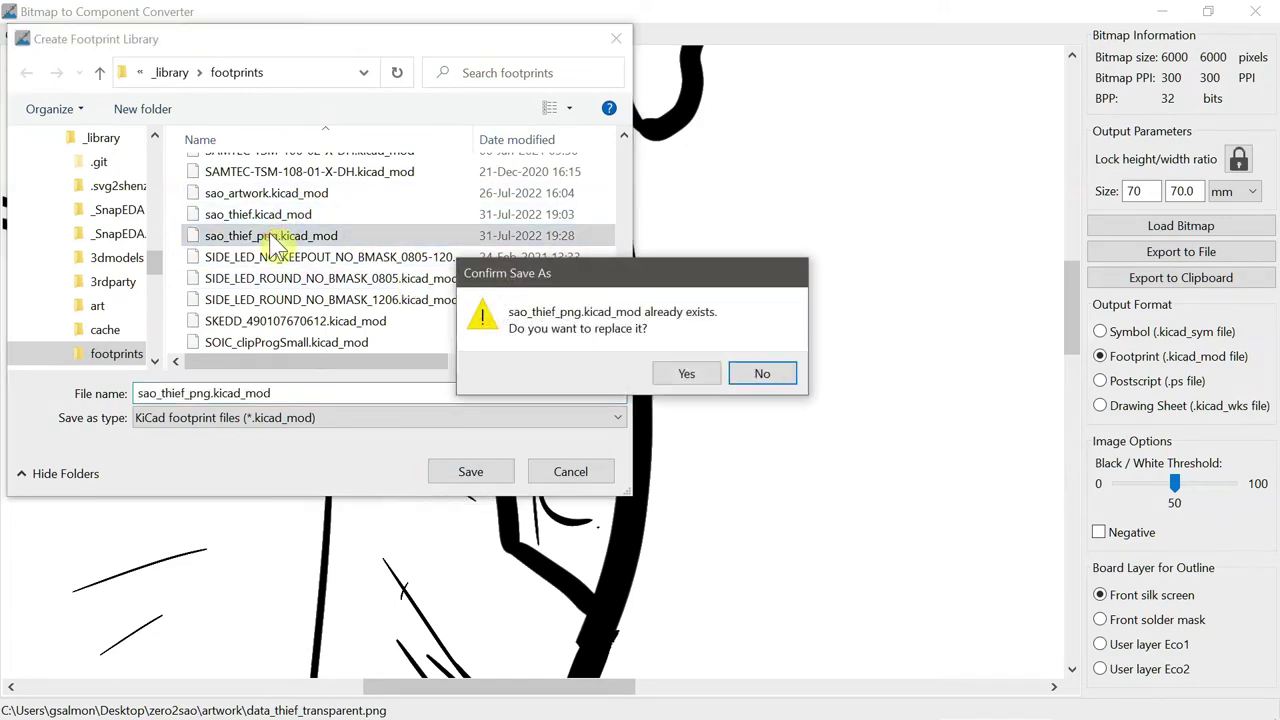
left_click(686, 373)
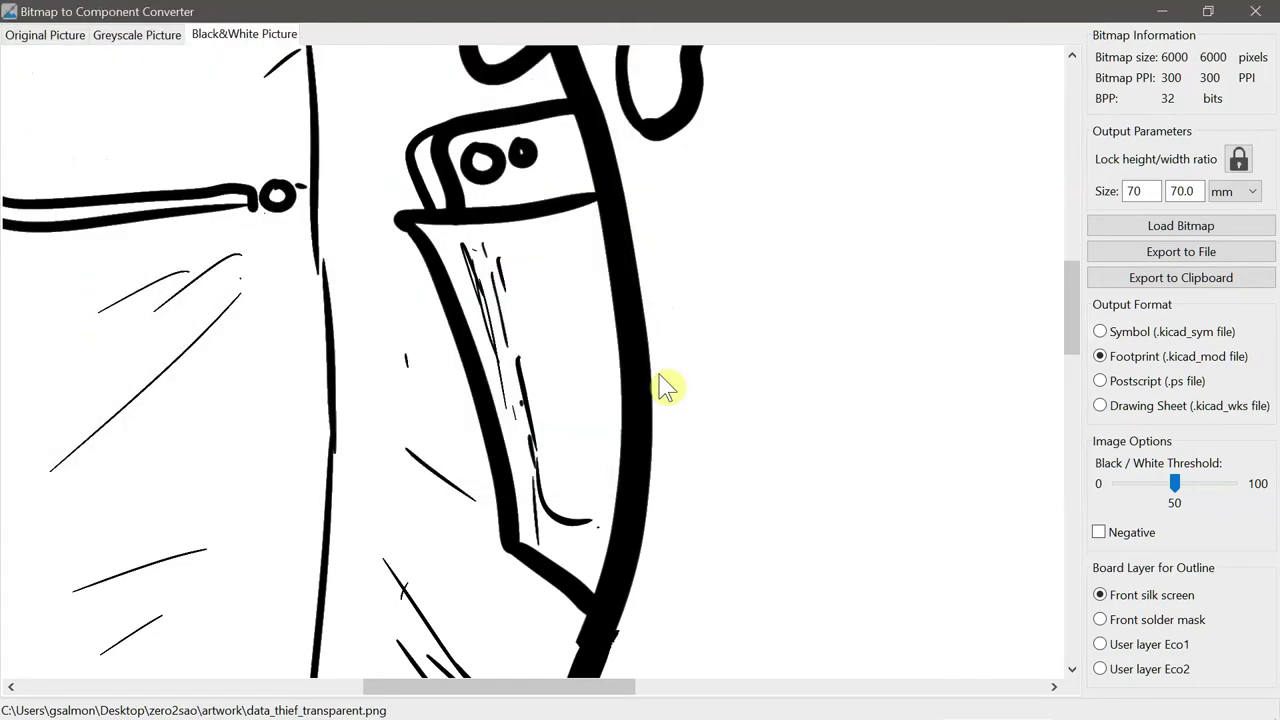
- Return to the PCB Editor and update all footprints from the library to load the 70 mm artwork
key("alt+Tab")
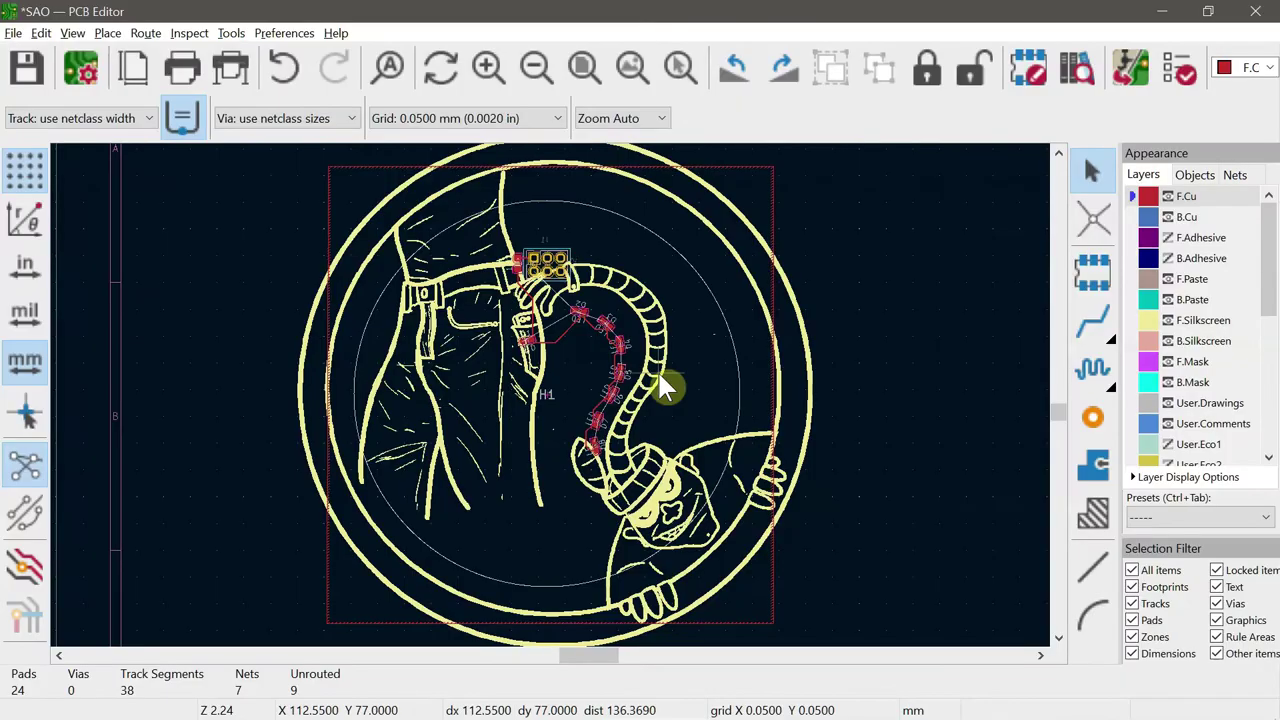
left_click(231, 40)
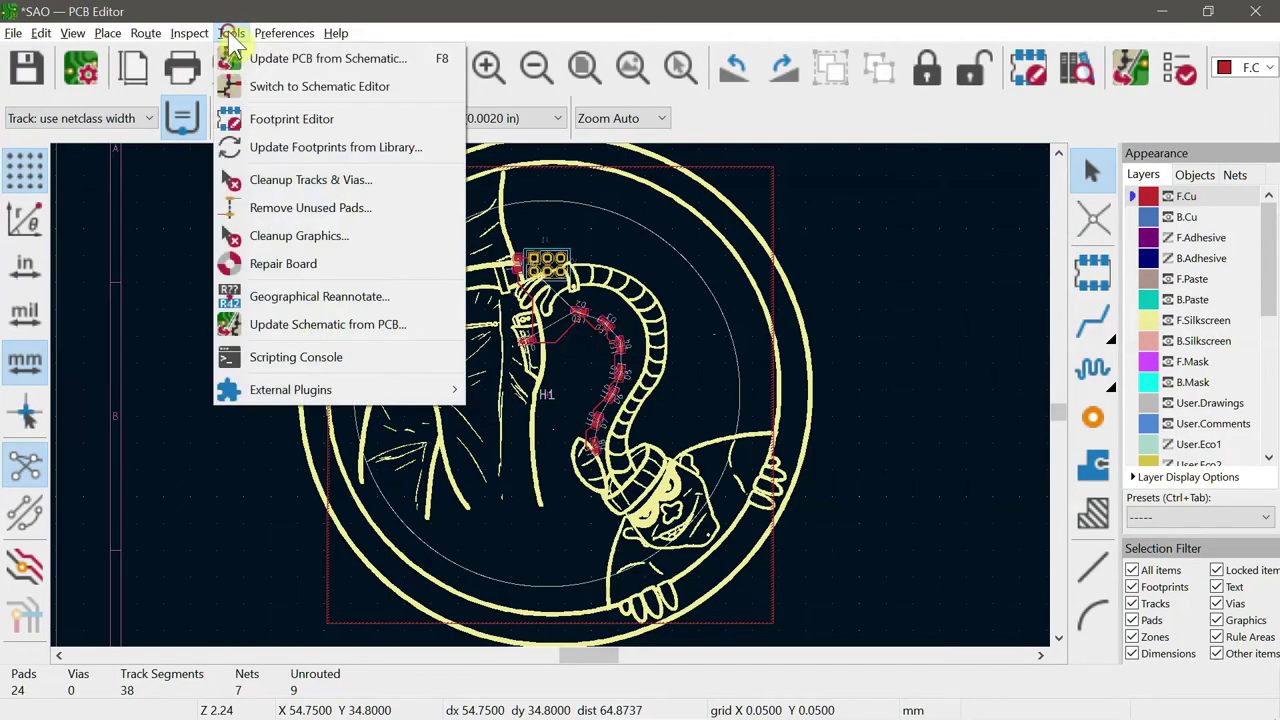
left_click(270, 158)
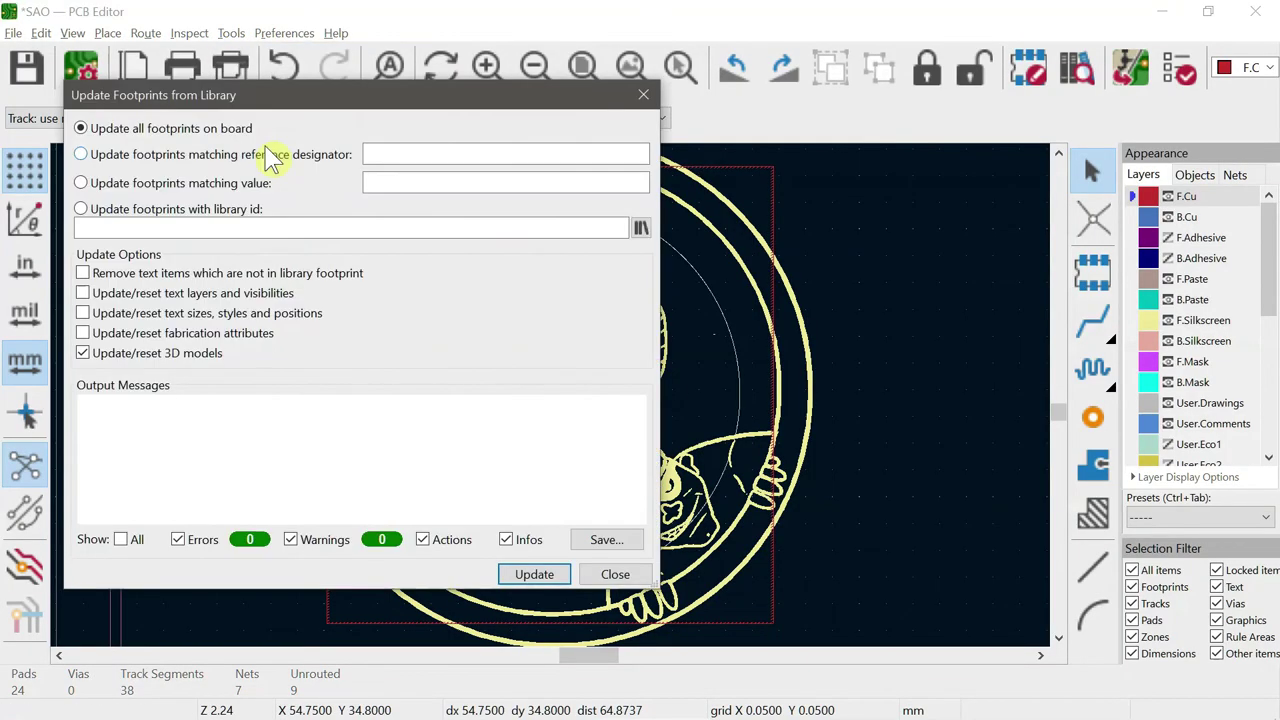
left_click(528, 574)
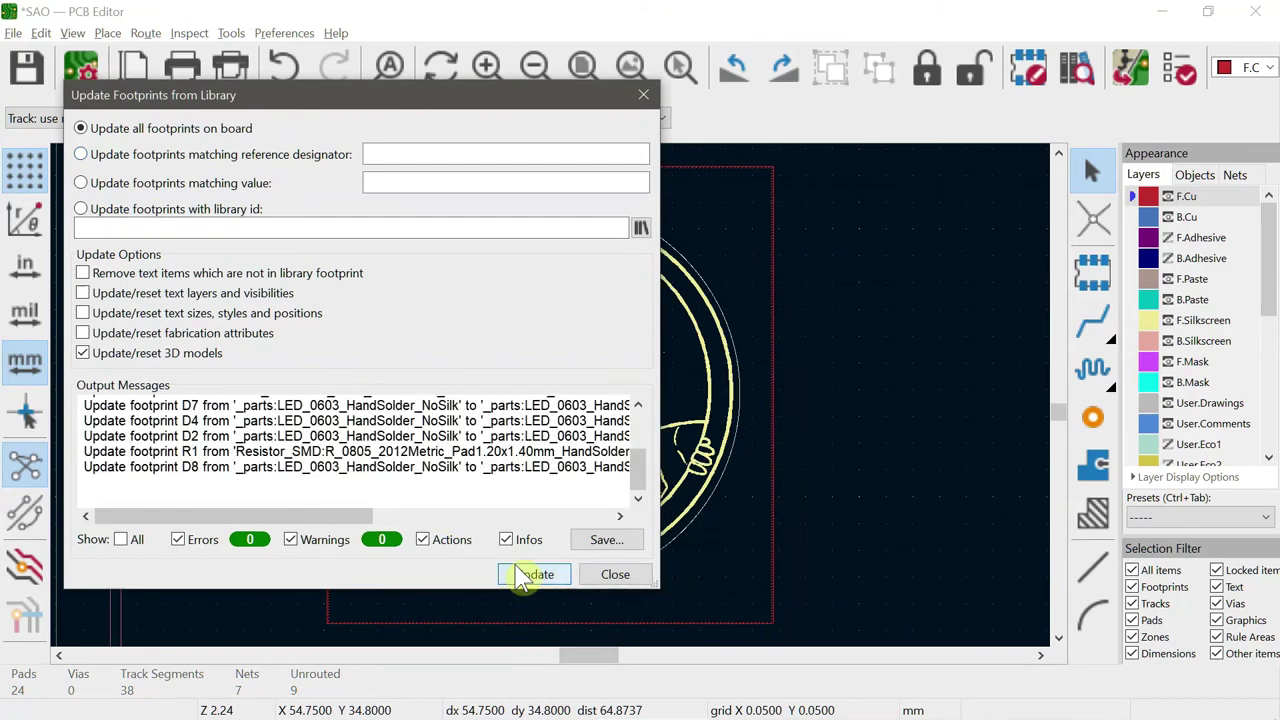
left_click(610, 576)
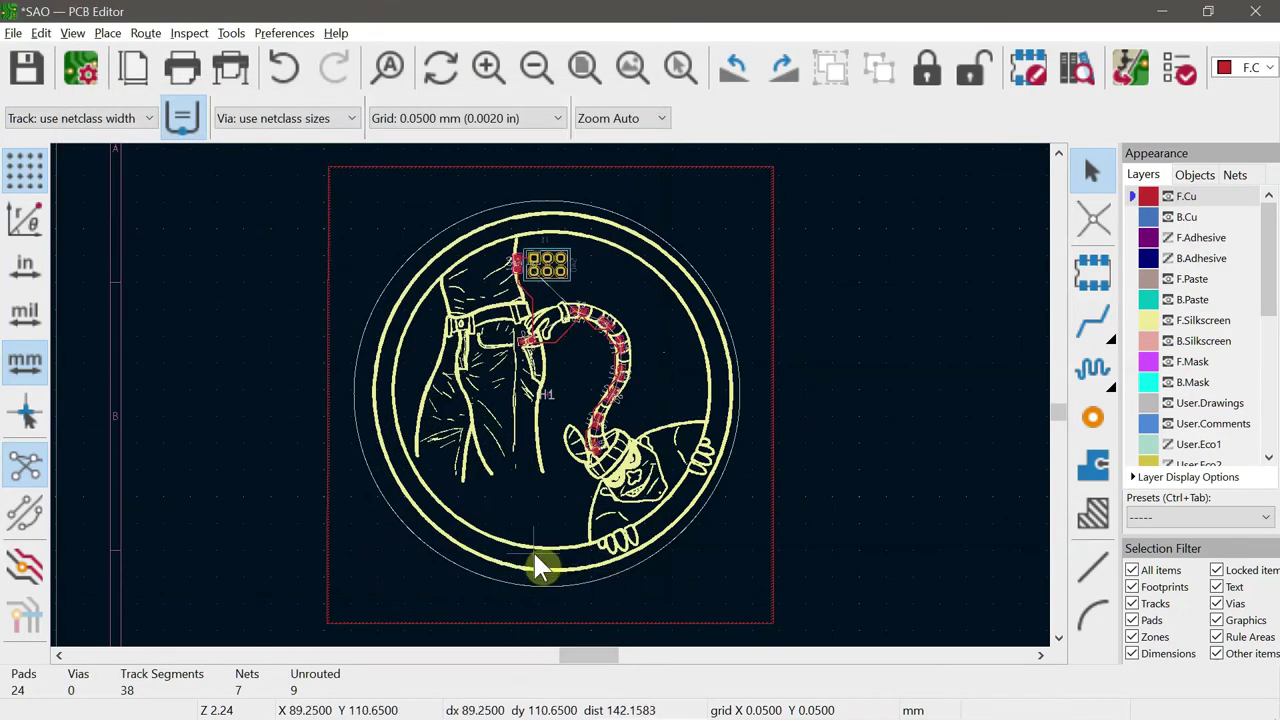
- Switch back to the Bitmap to Component Converter and set the artwork's output size to 72 mm
key("alt+Tab")
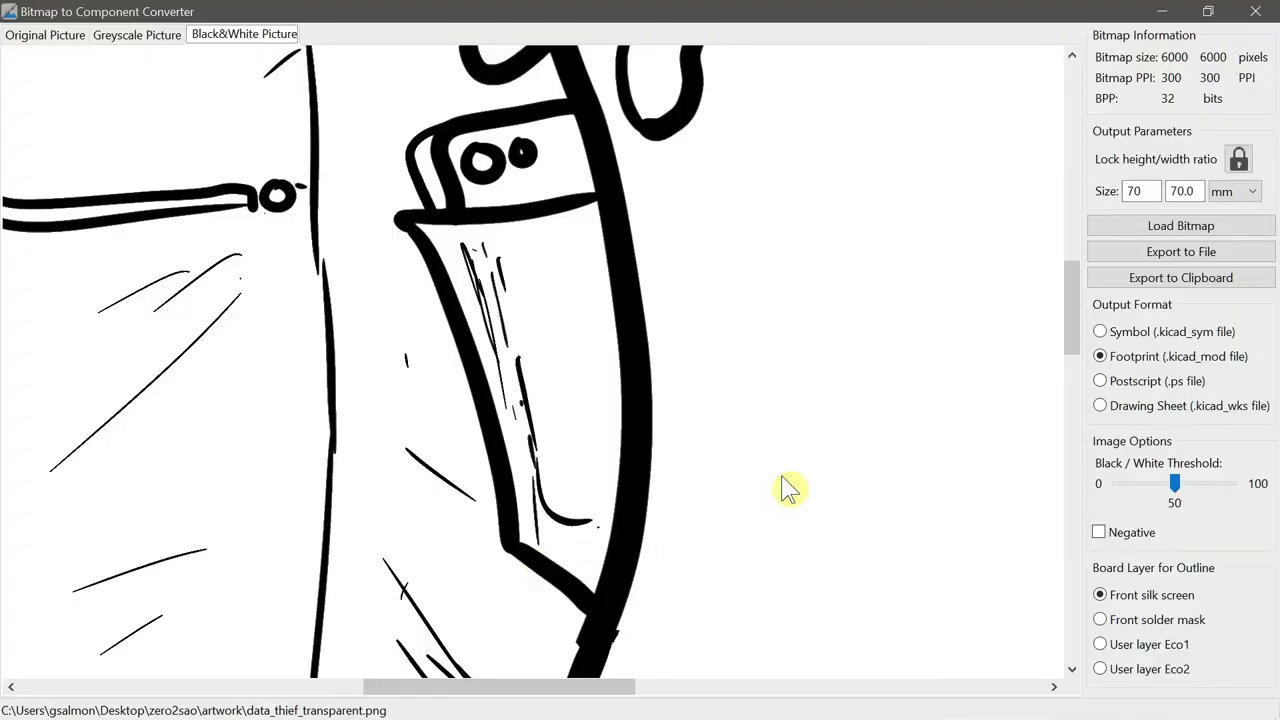
left_click(1154, 186)
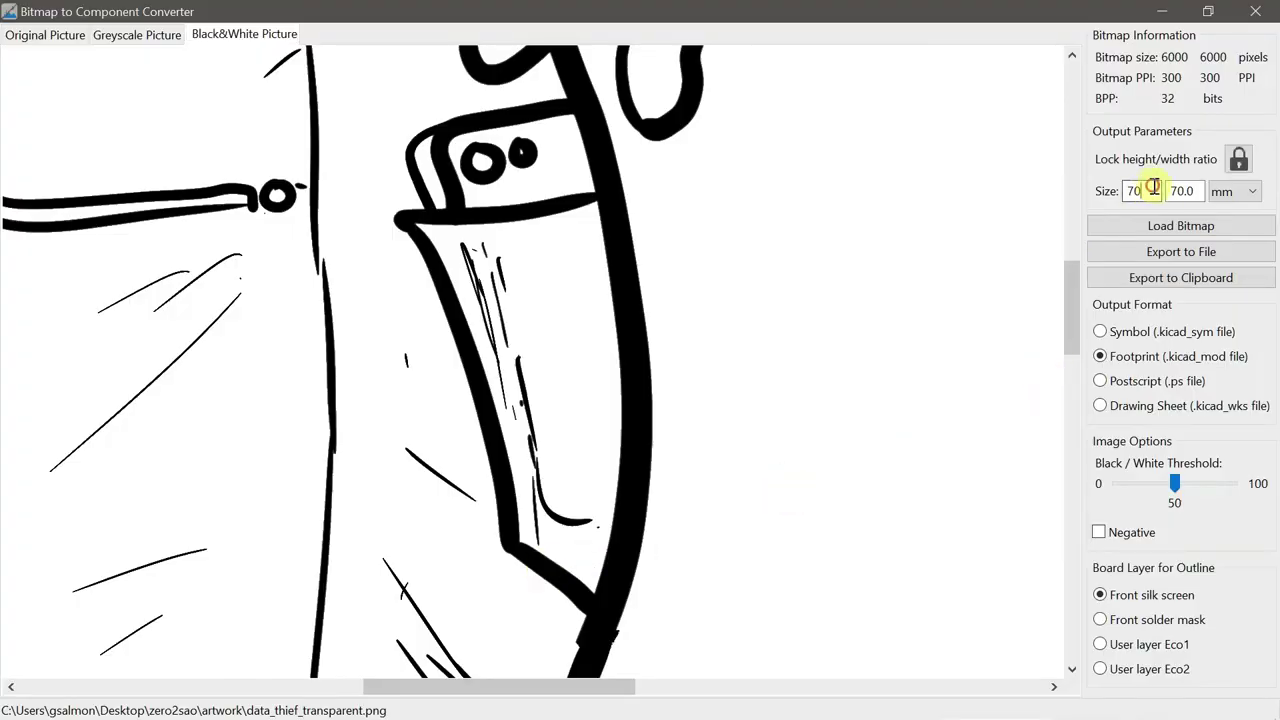
key("BackSpace")
type("2")
- Export the 72 mm artwork as a footprint file, overwriting sao_thief_png.kicad_mod in the footprints folder
left_click(1211, 256)
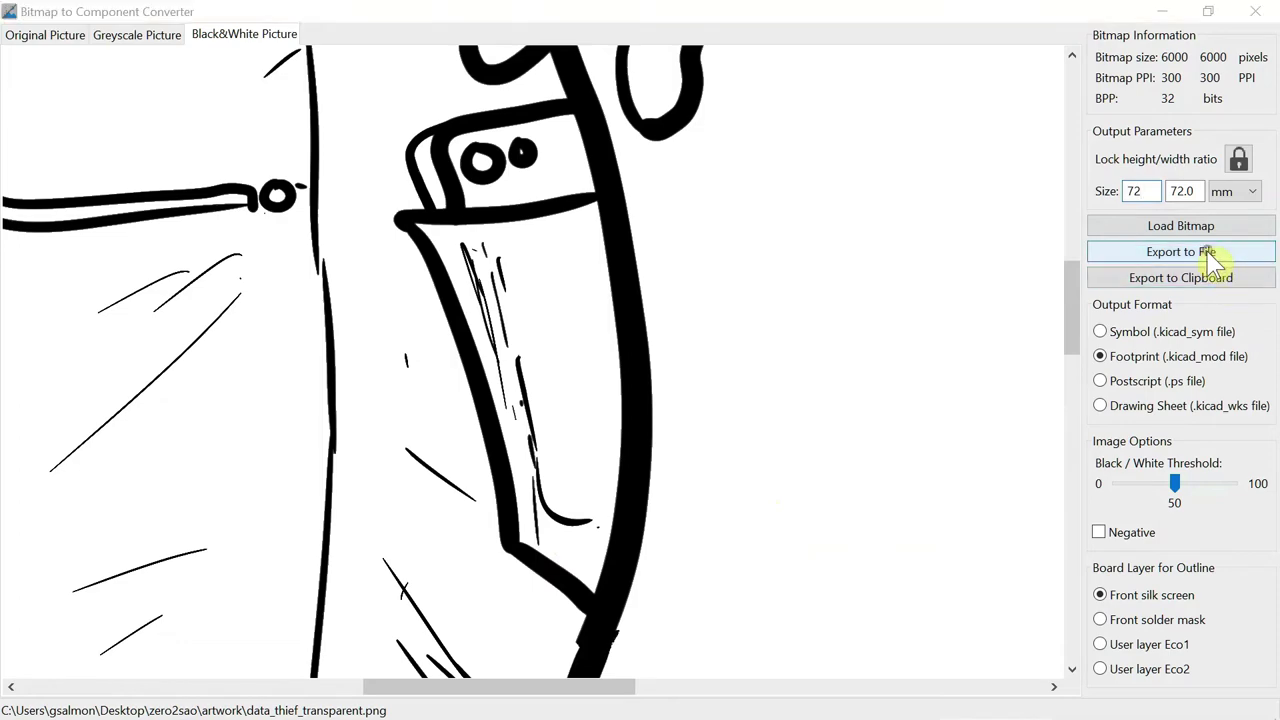
scroll(390, 252, "down", 15)
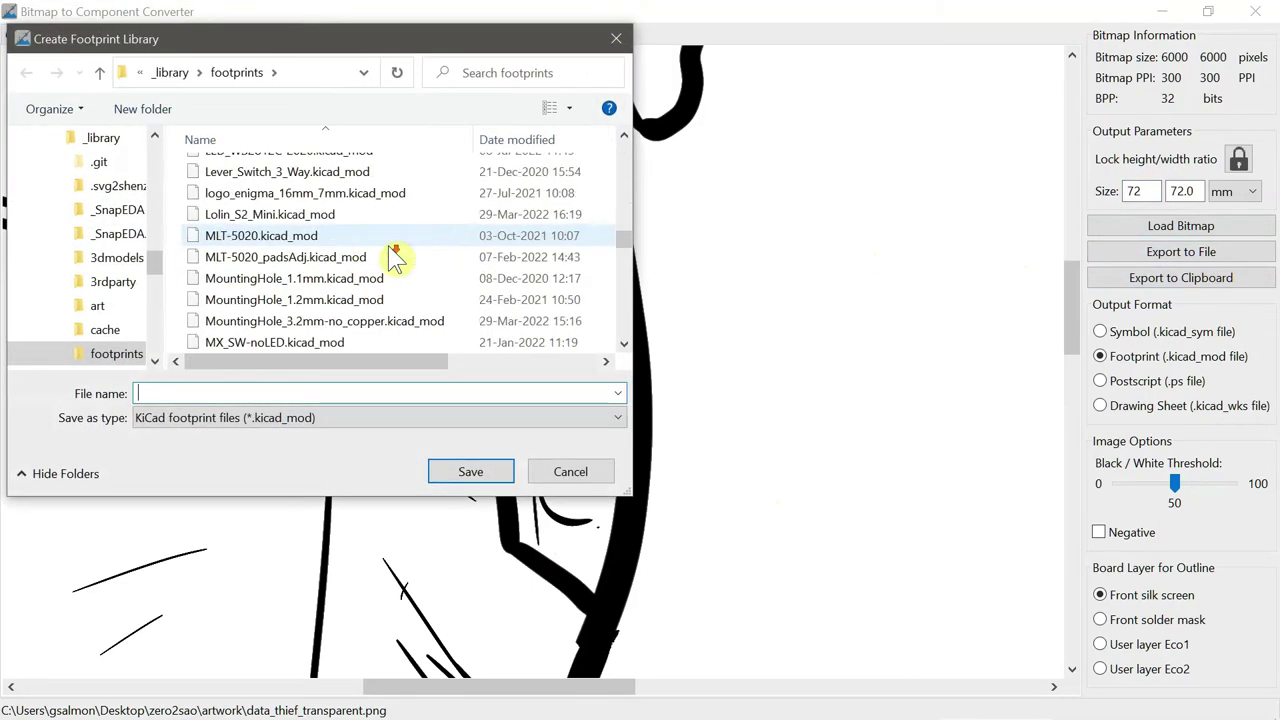
scroll(397, 260, "up", 5)
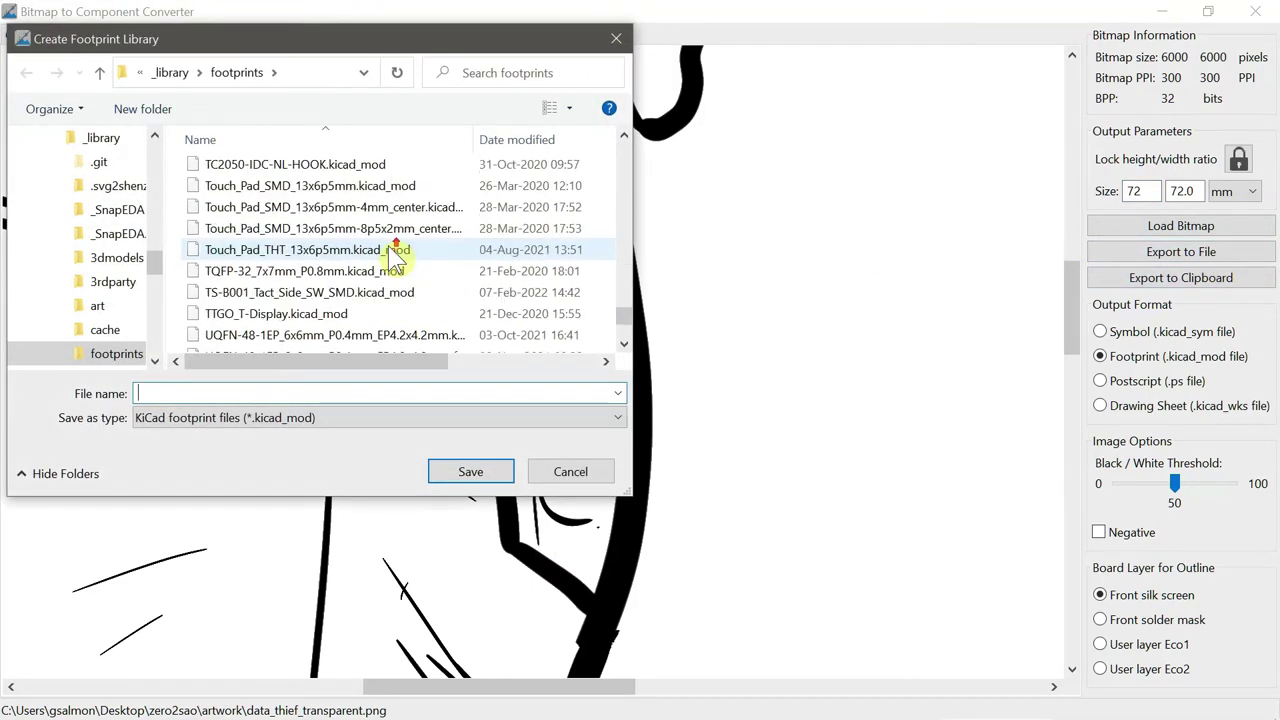
scroll(397, 260, "up", 2)
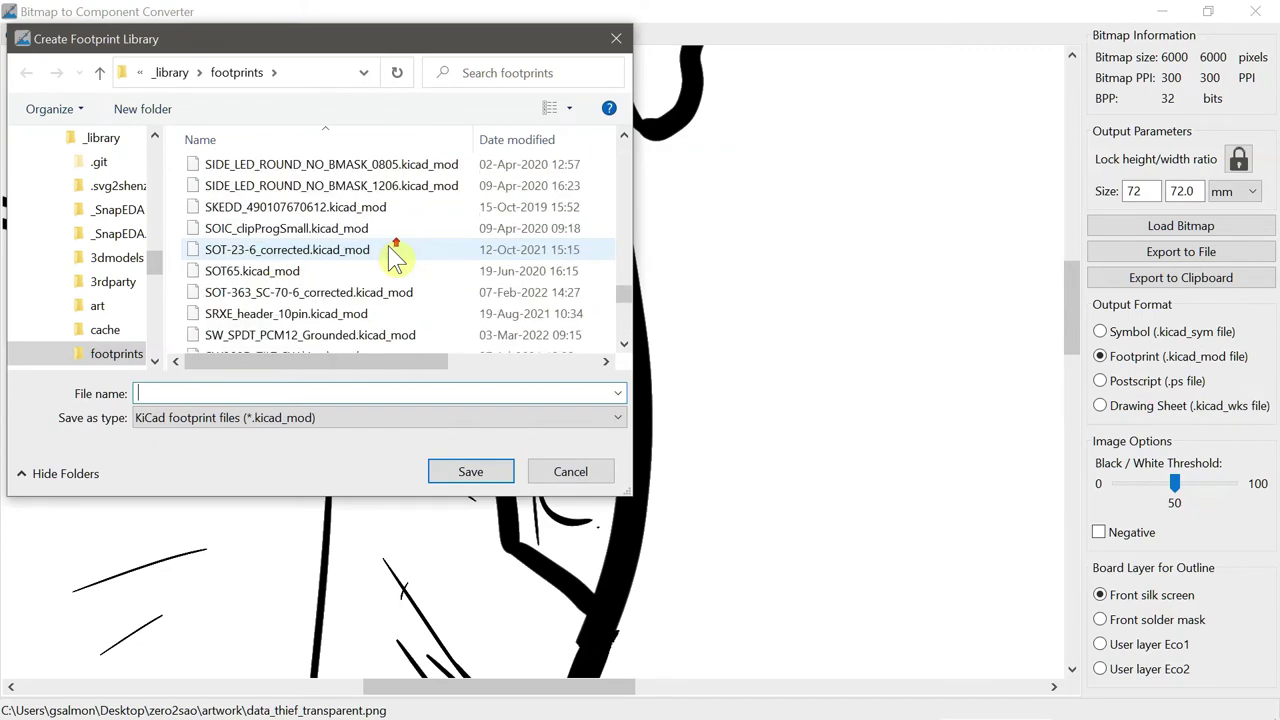
scroll(397, 260, "up", 2)
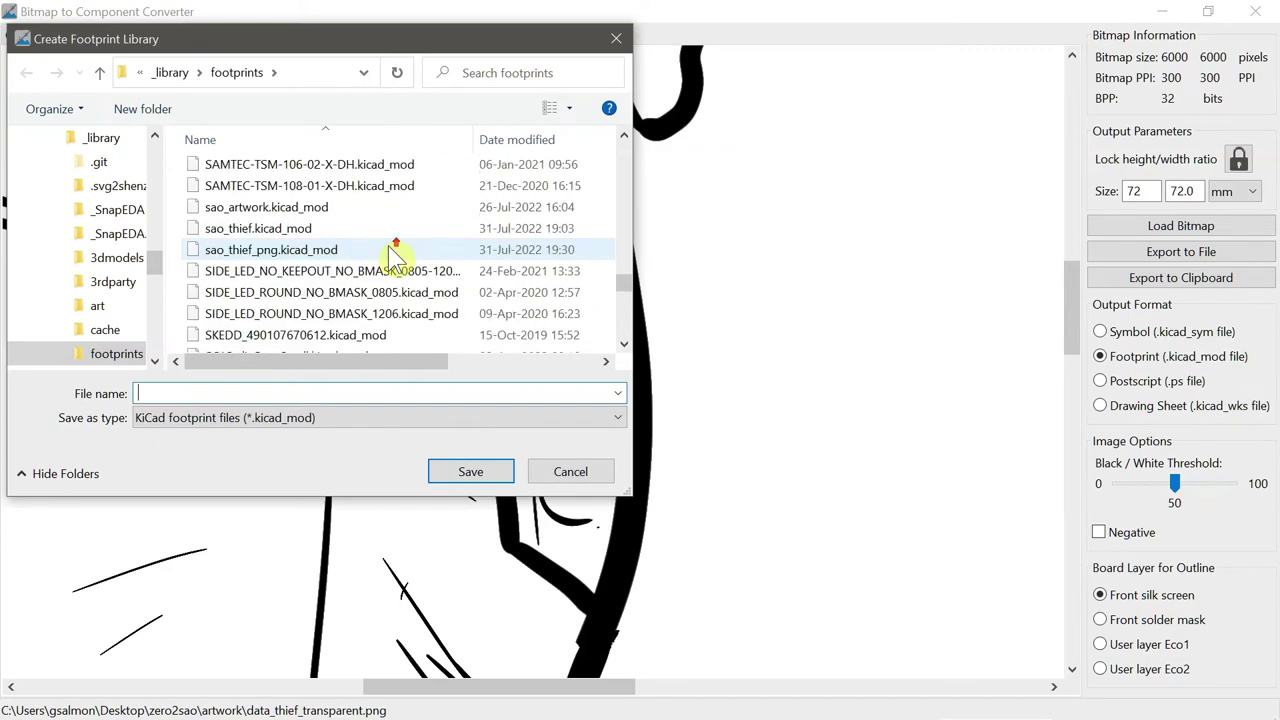
double_click(261, 251)
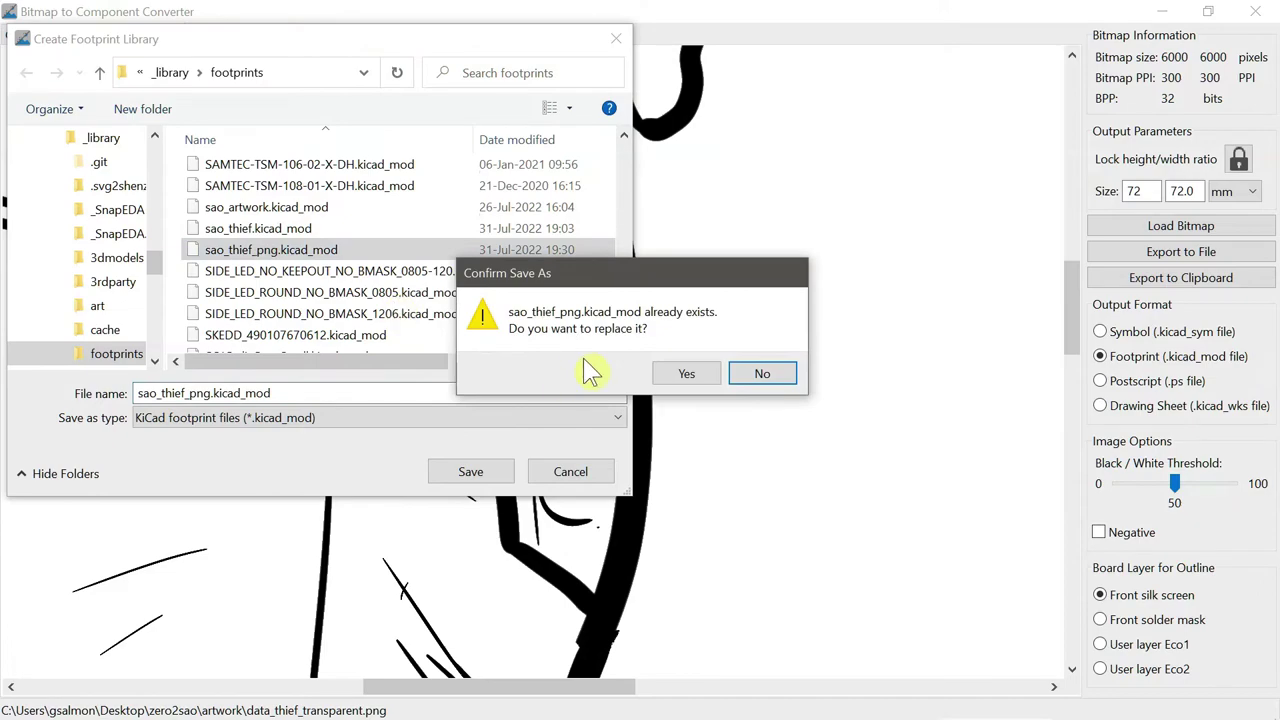
left_click(686, 373)
- Go back to the PCB Editor and update all footprints from the library to load the 72 mm artwork
key("alt+Tab")
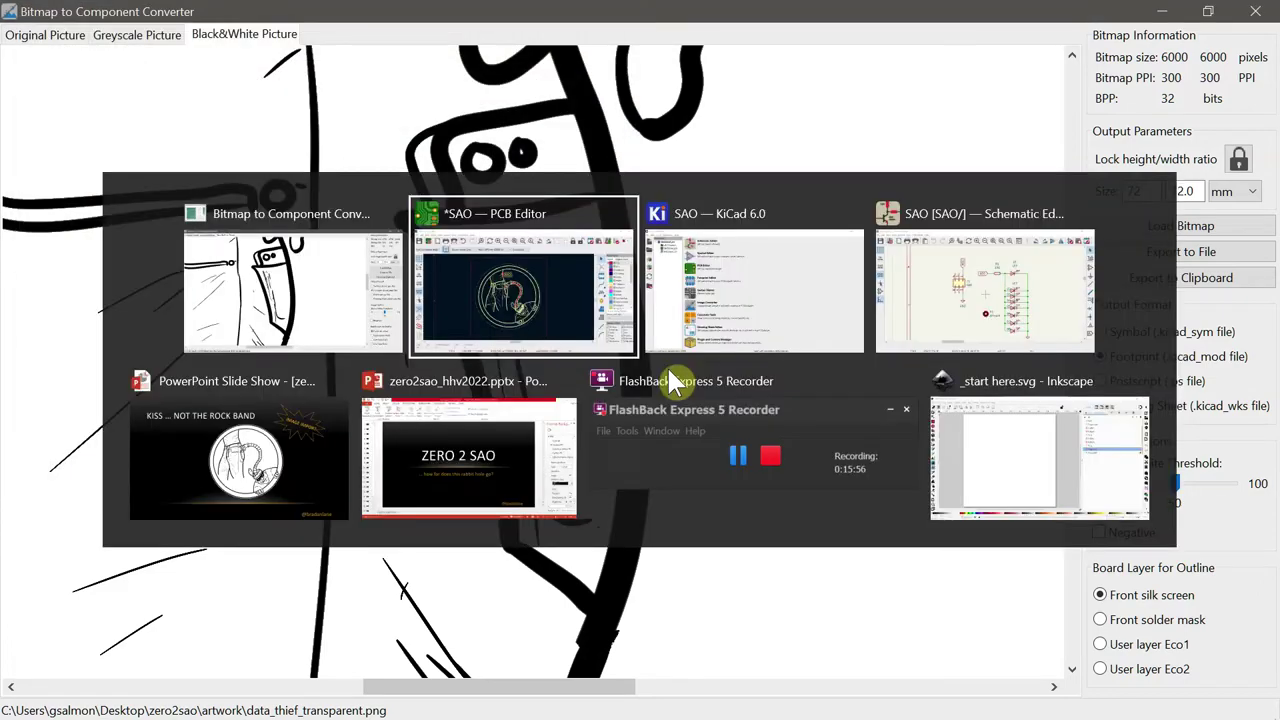
left_click(231, 33)
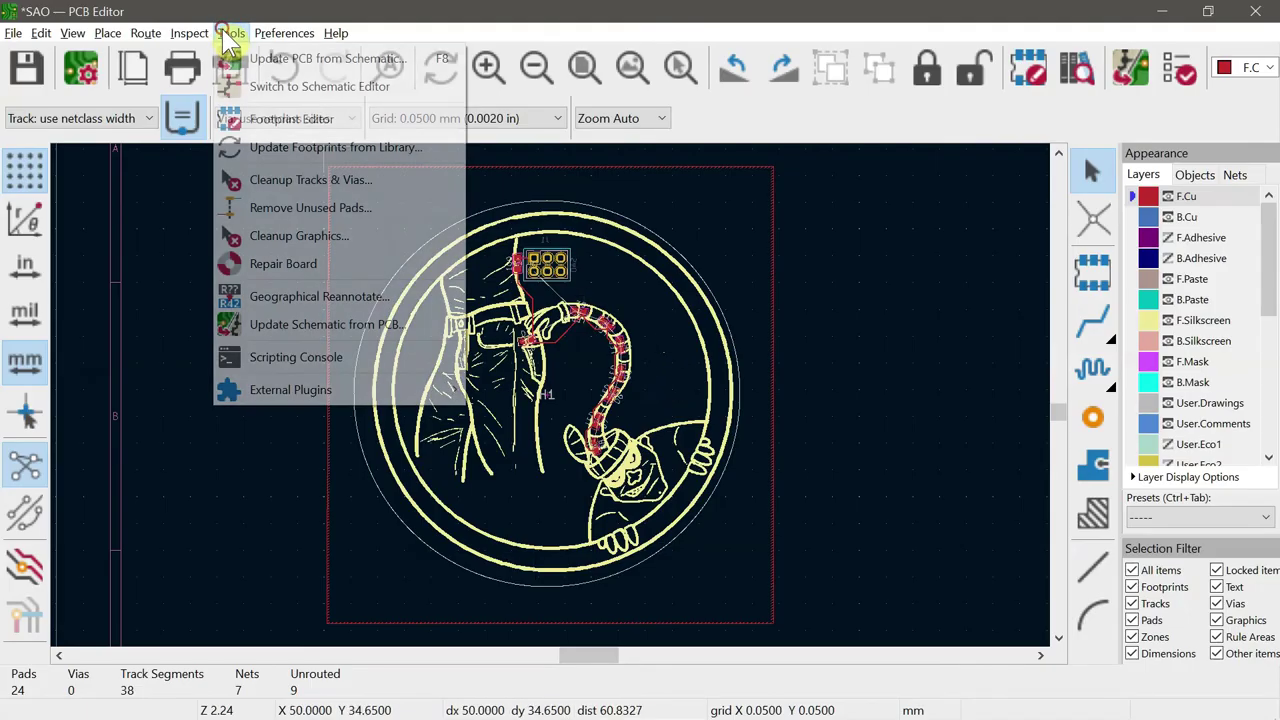
left_click(268, 145)
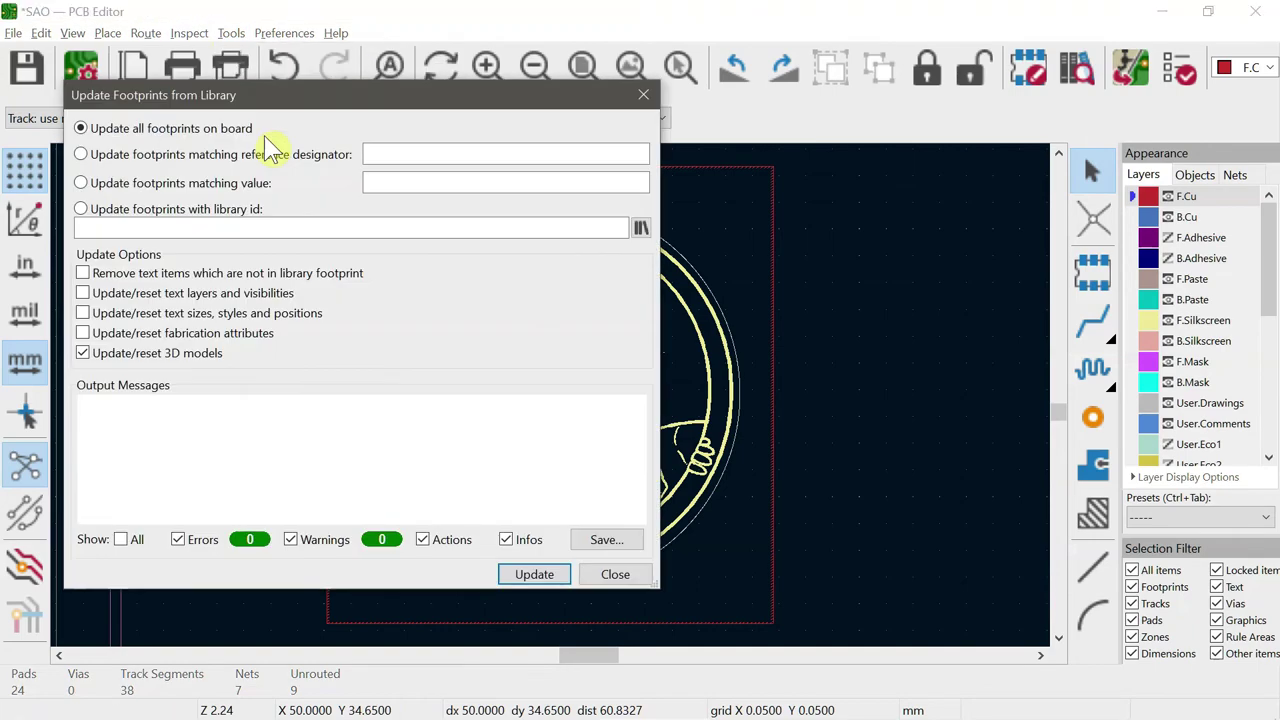
left_click(524, 574)
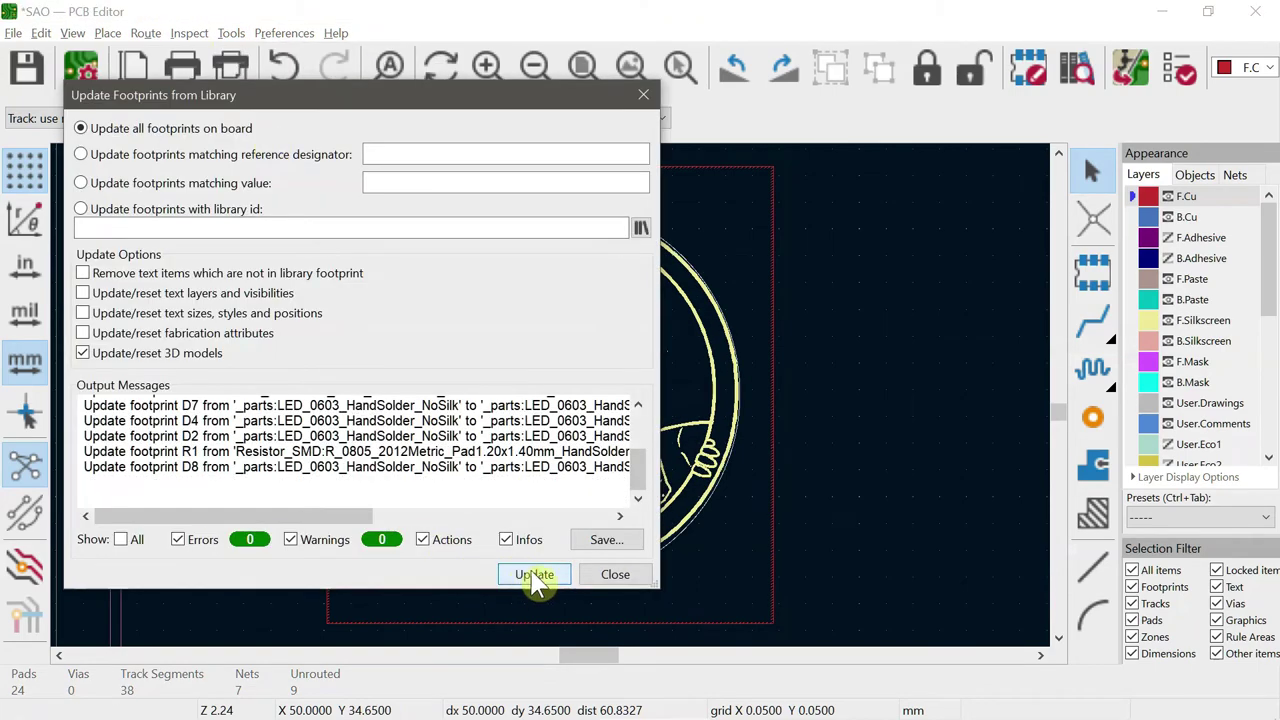
left_click(609, 574)
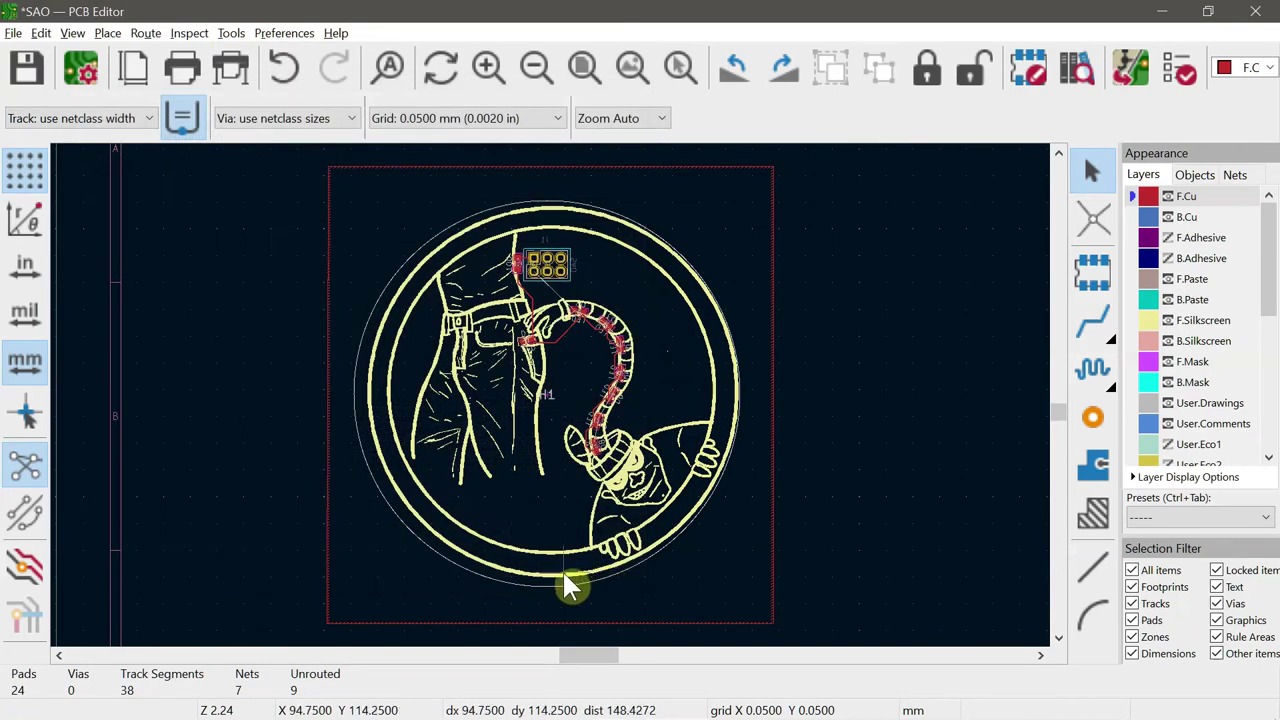
- Move the thief artwork footprint to the centre of the round board outline so its arm lines up with the LEDs, and refill the copper zones
left_click(564, 574)
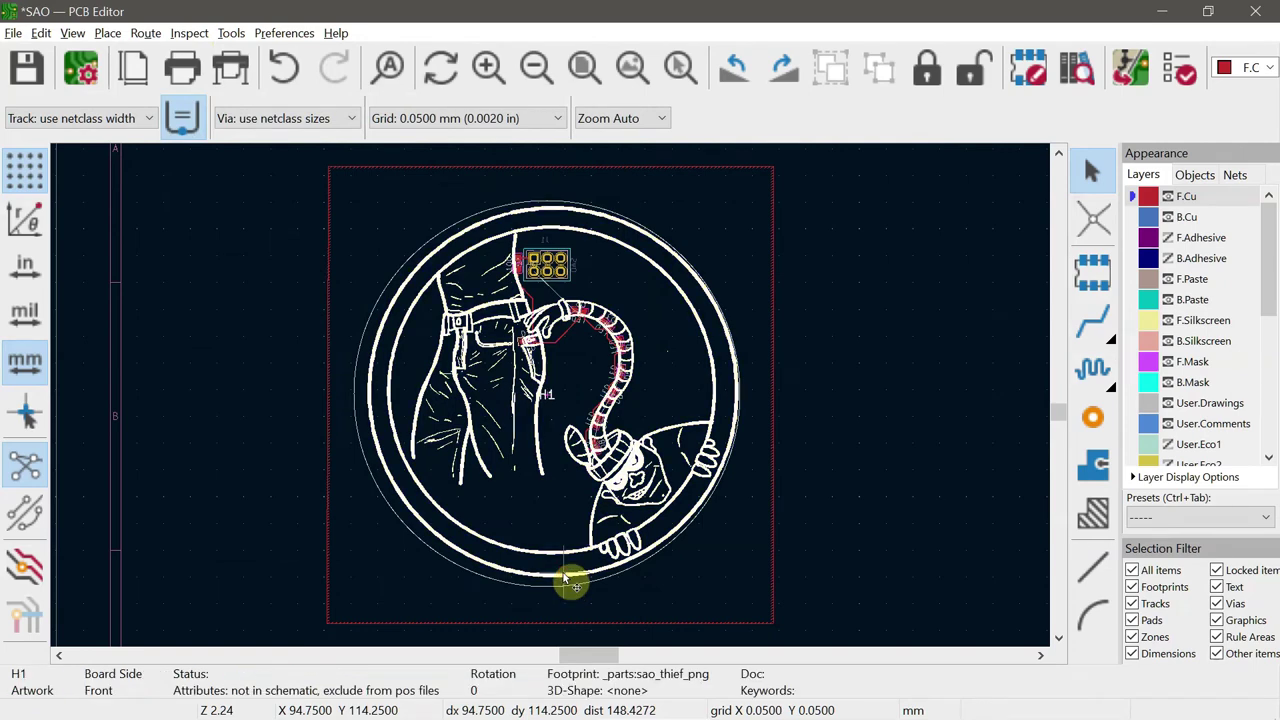
key("m")
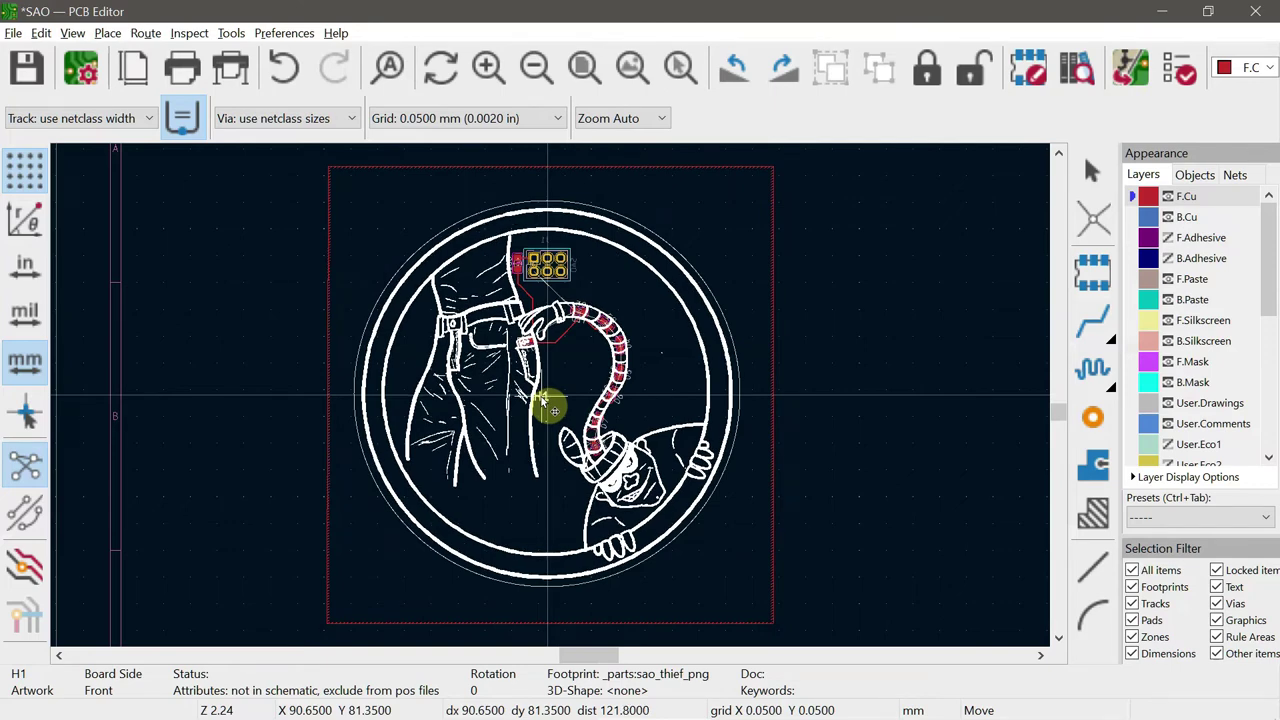
left_click(542, 401)
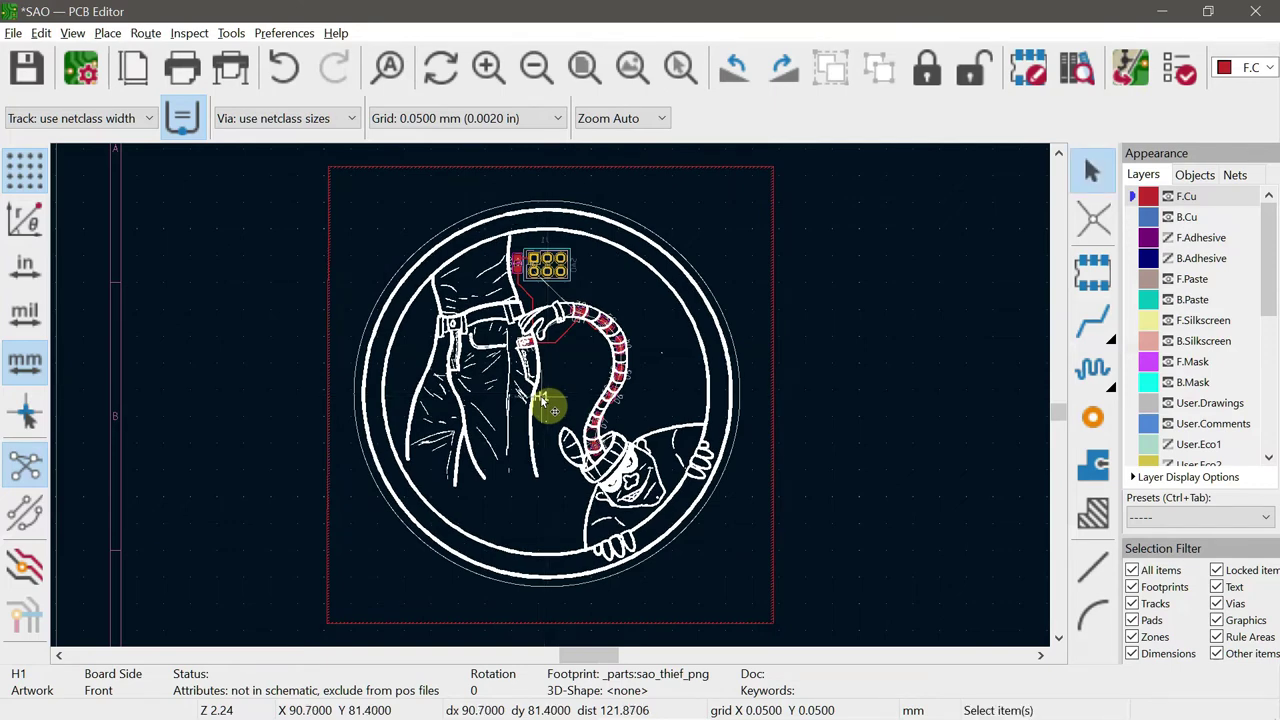
key("Escape")
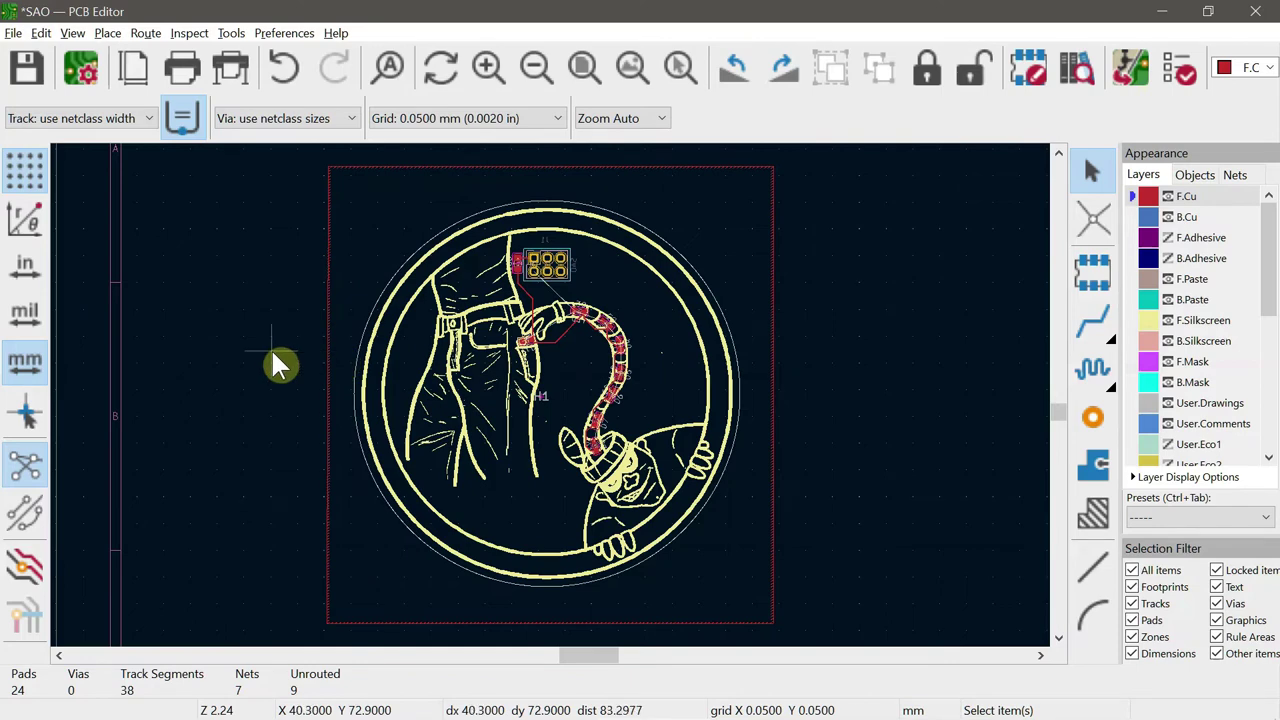
key("b")
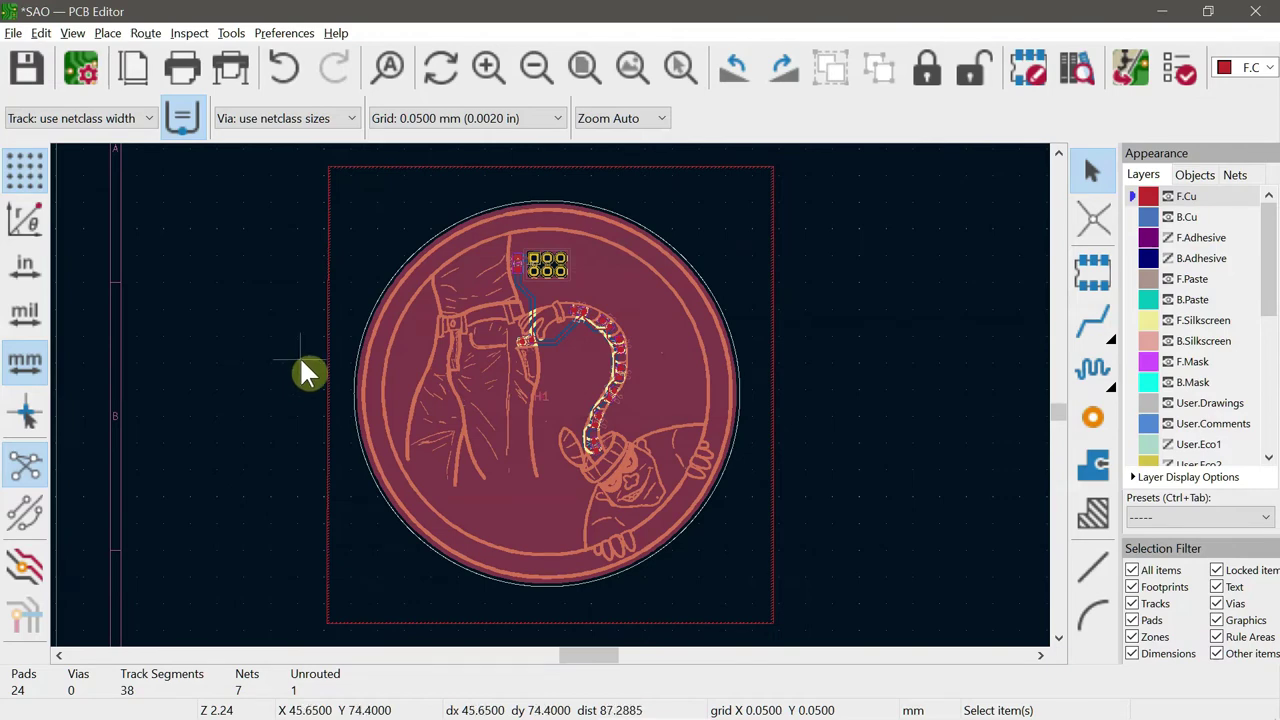
- Open the 3D Viewer and examine how the LEDs and header sit on the thief artwork, face-on and at an angle
key("alt+3")
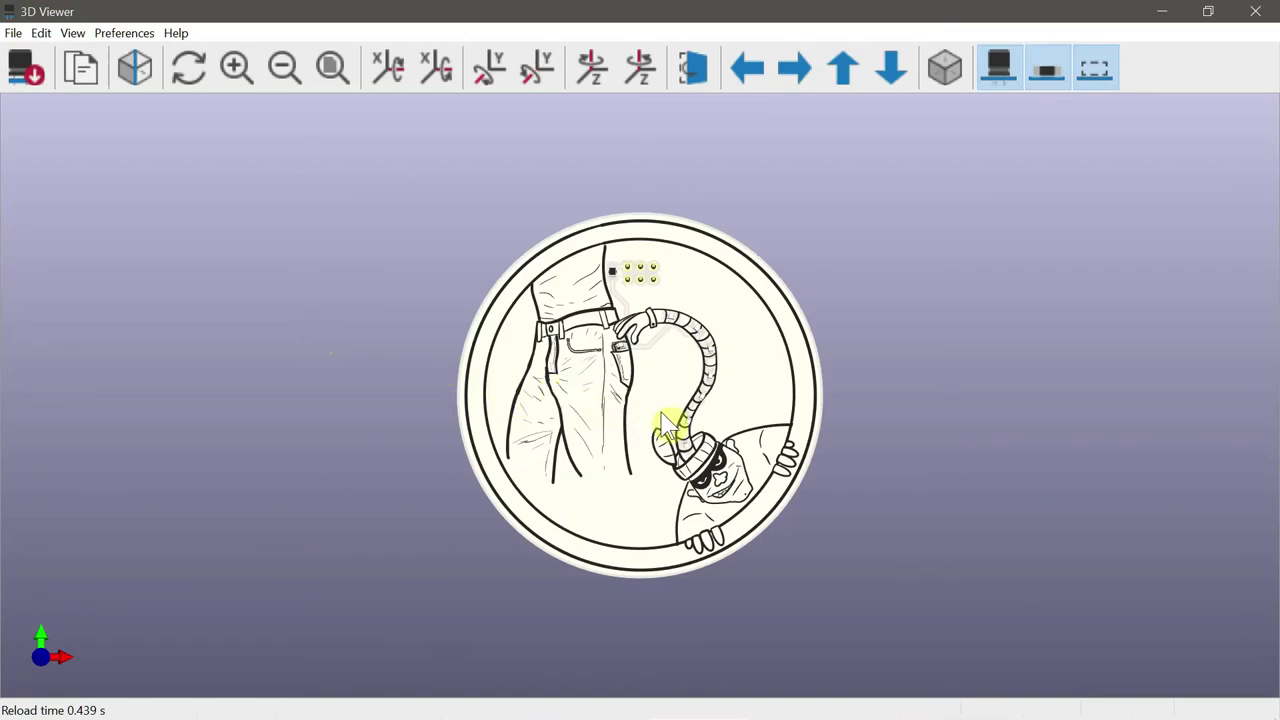
scroll(655, 418, "up", 4)
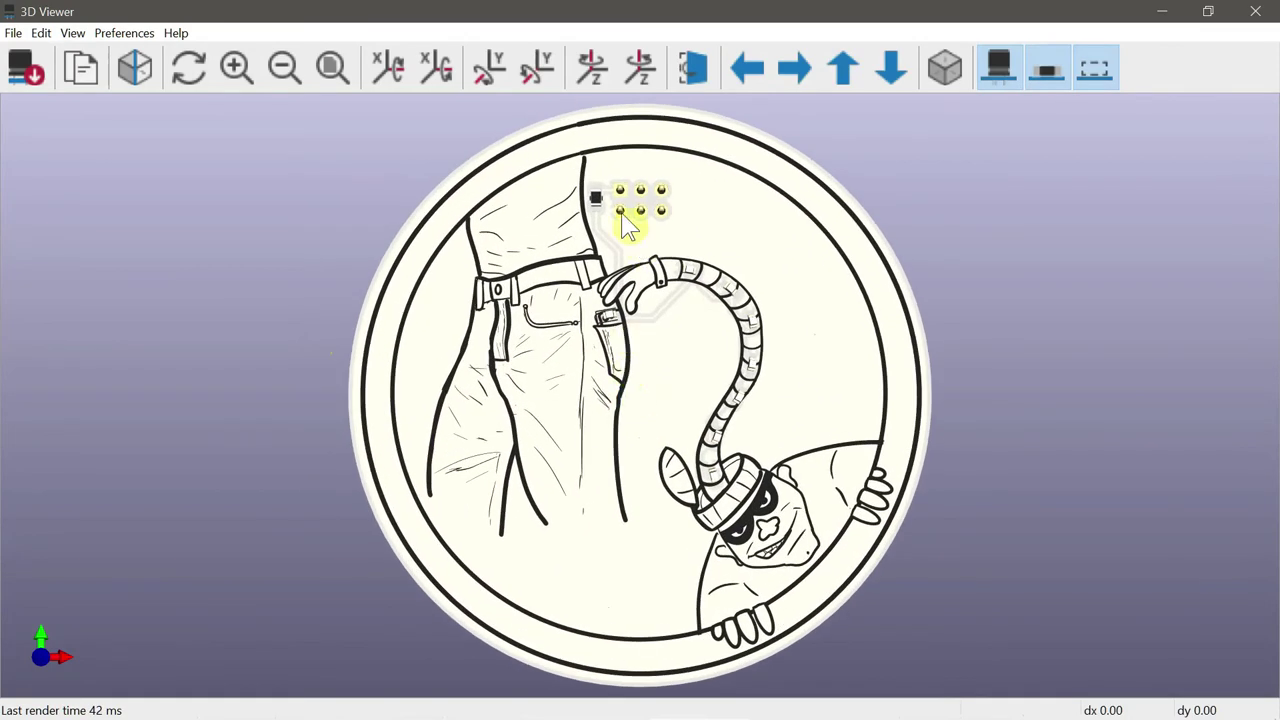
scroll(608, 206, "up", 1)
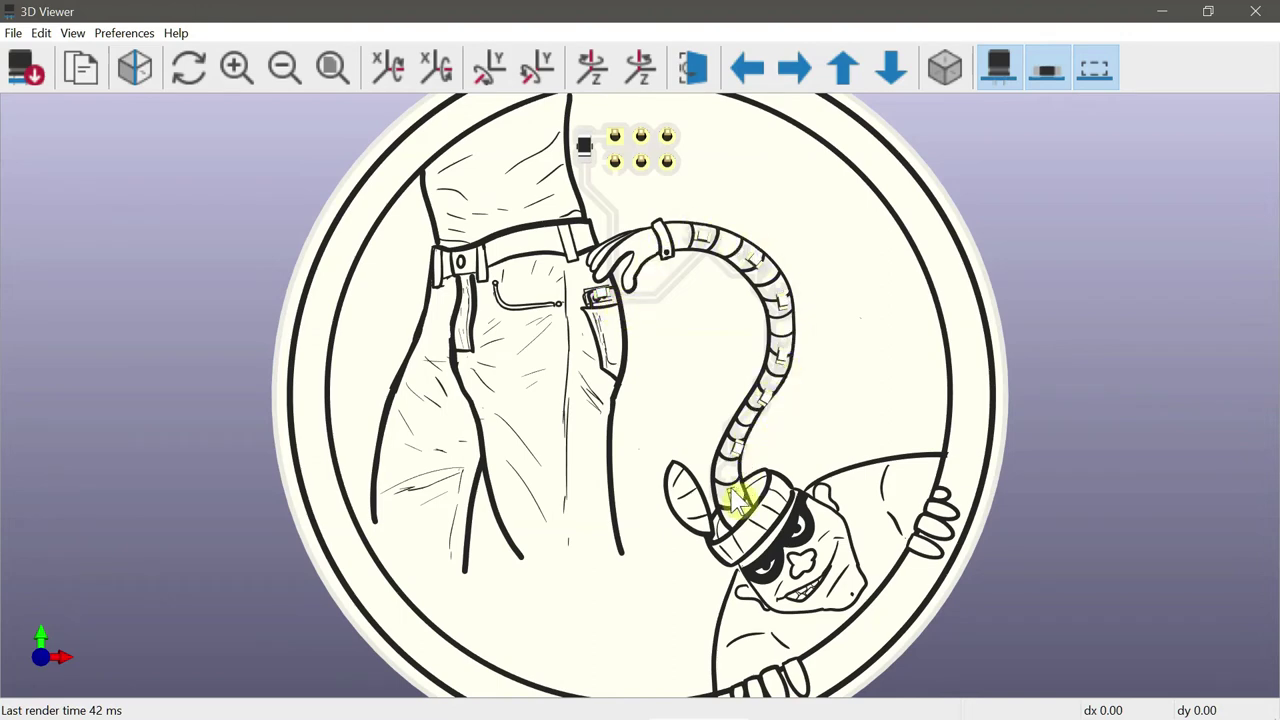
left_click_drag(663, 451, 423, 340)
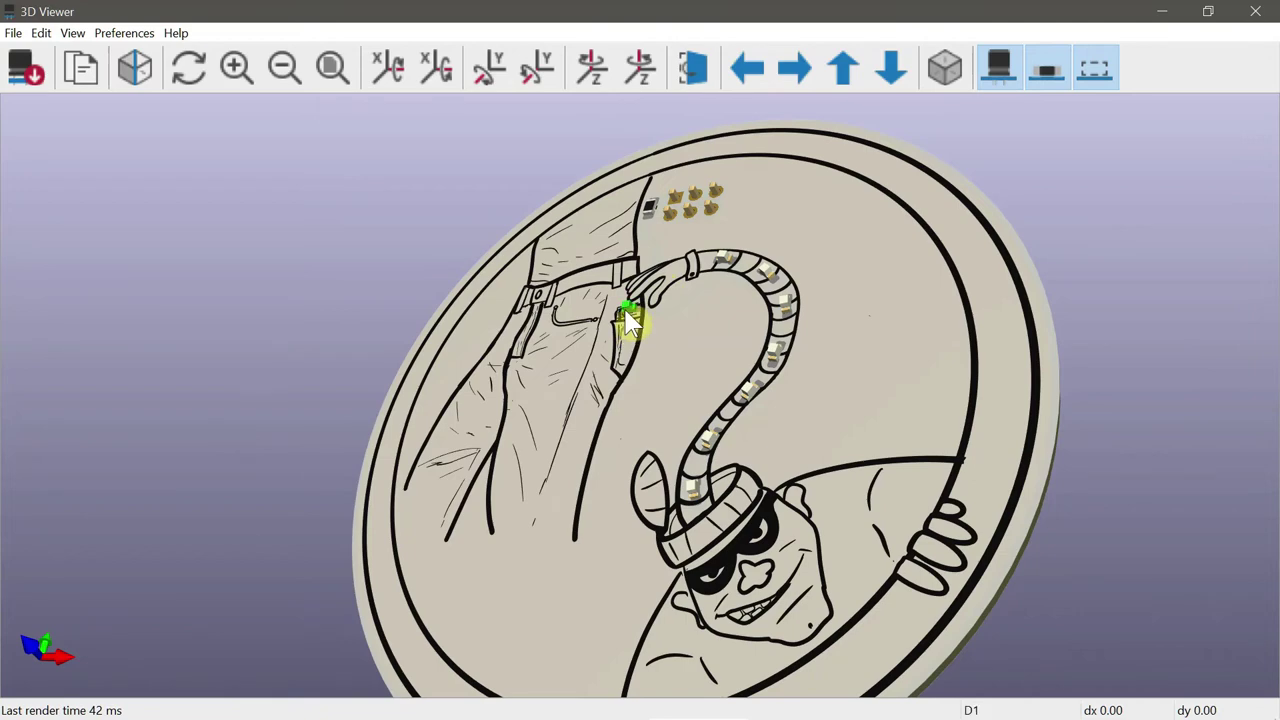
key("r")
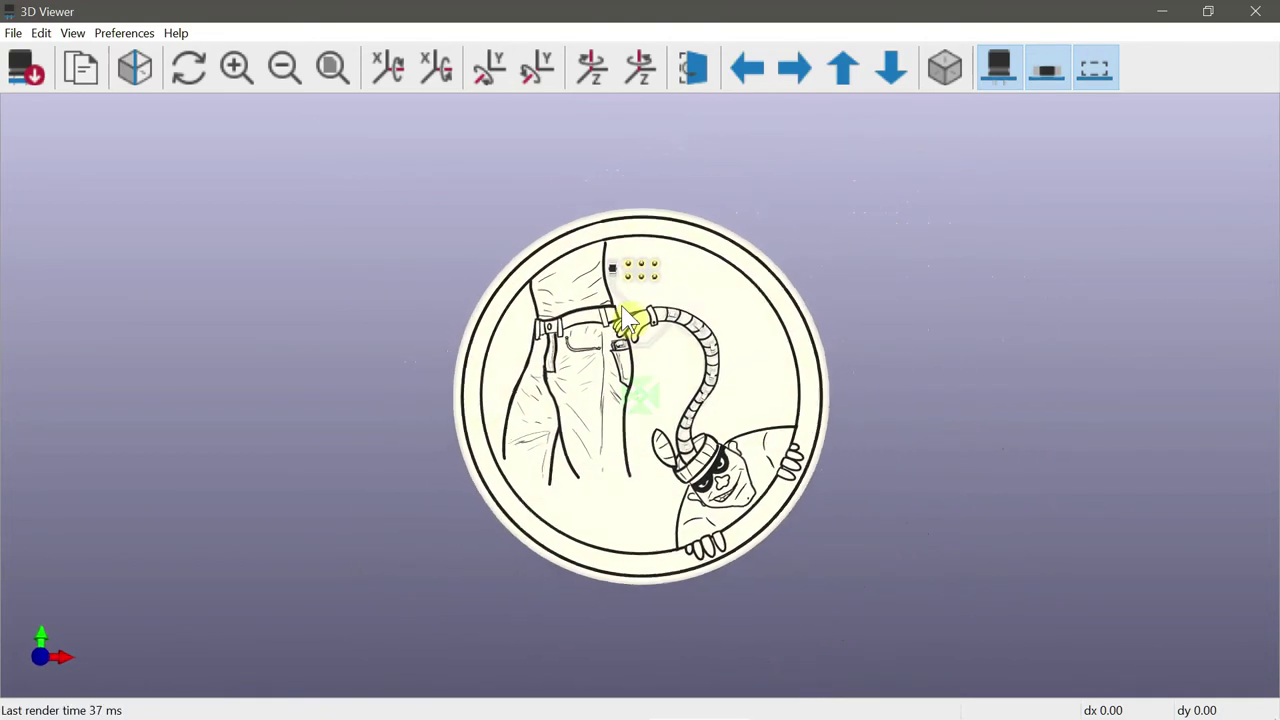
- Close the PCB Editor without saving the changes to SAO.kicad_pcb, and close the Bitmap to Component Converter
key("ctrl+q")
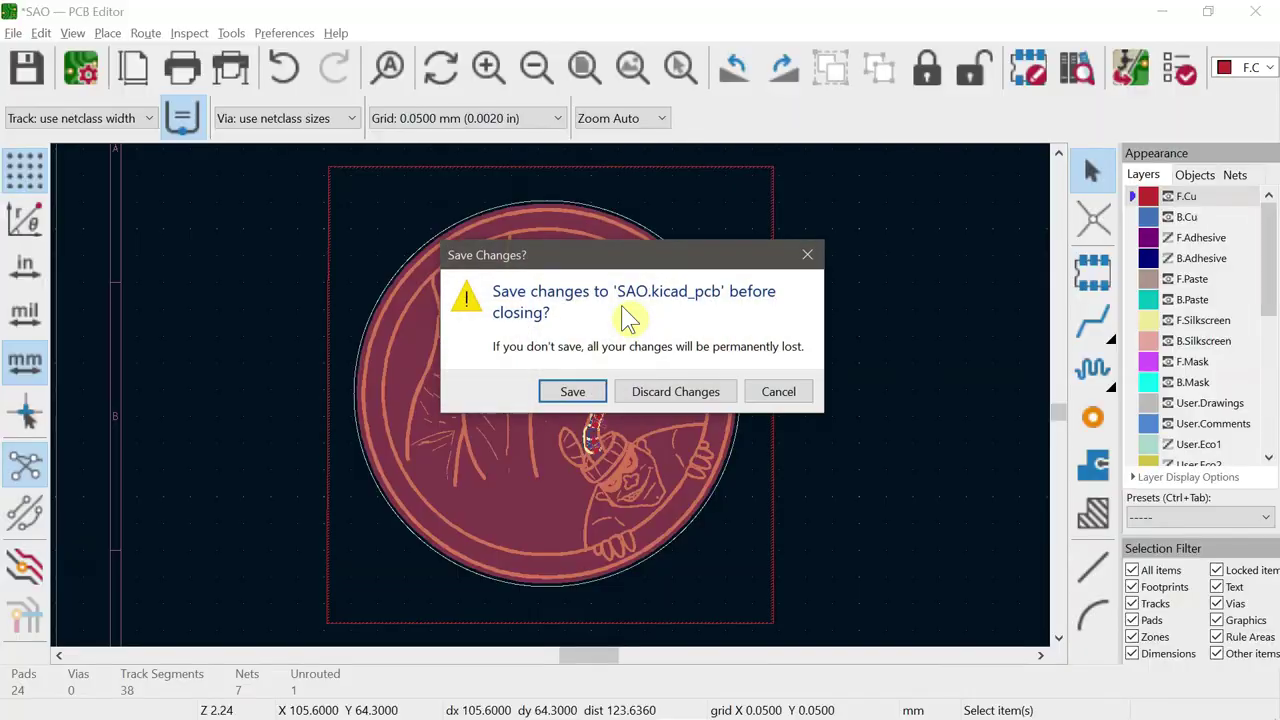
left_click(650, 393)
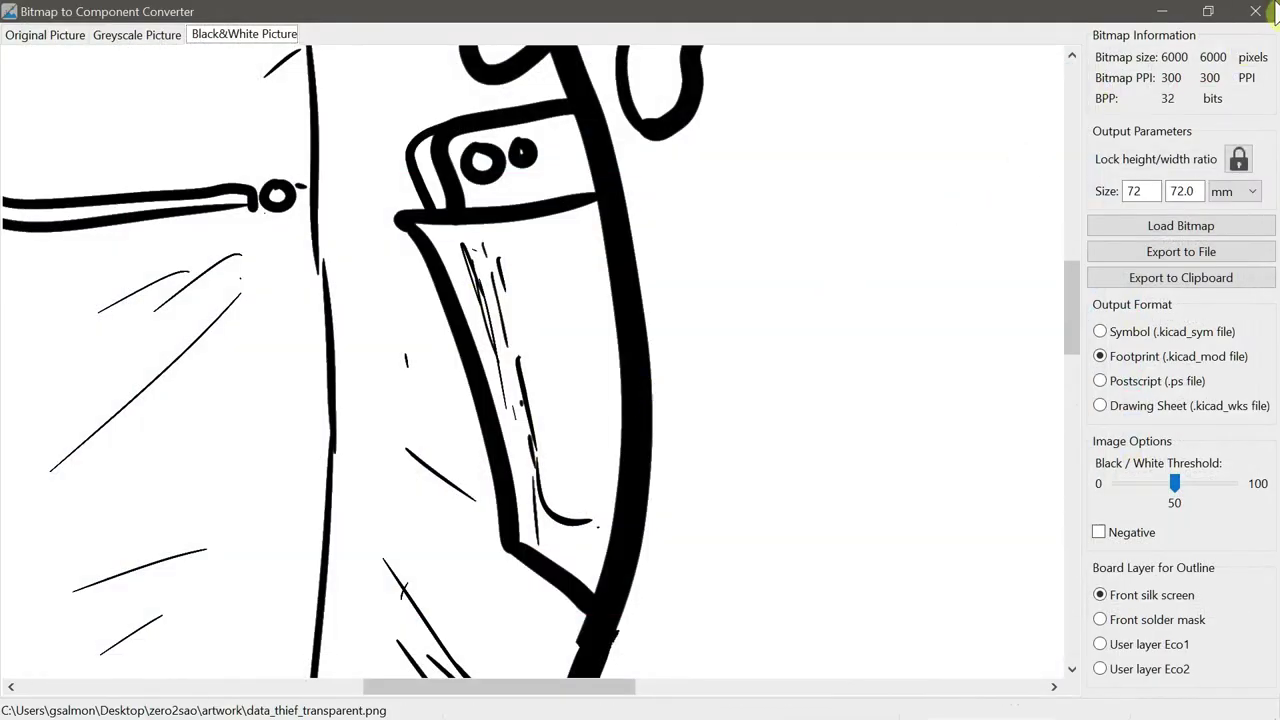
left_click(1256, 12)
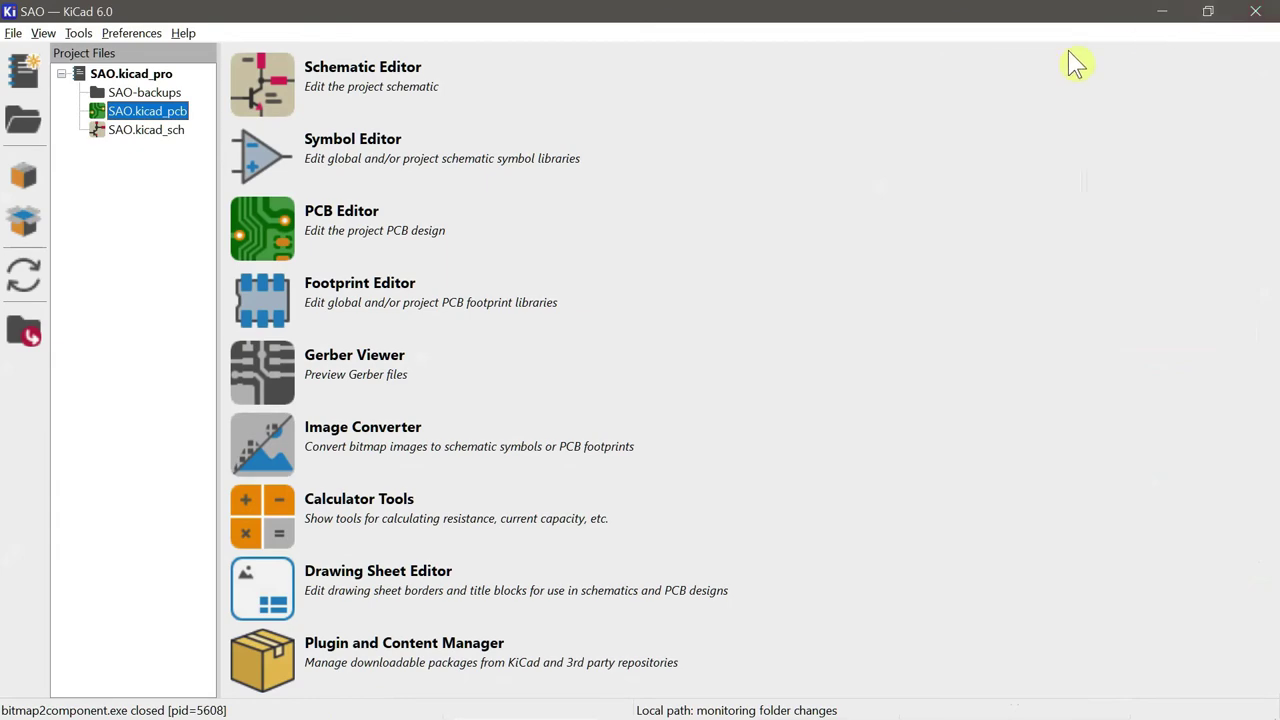
- Switch to the slide presentation, advance it to the Inkscape slide, and switch to Inkscape with _start here.svg
key("alt+Tab")
key("alt+Tab")
key("Right")
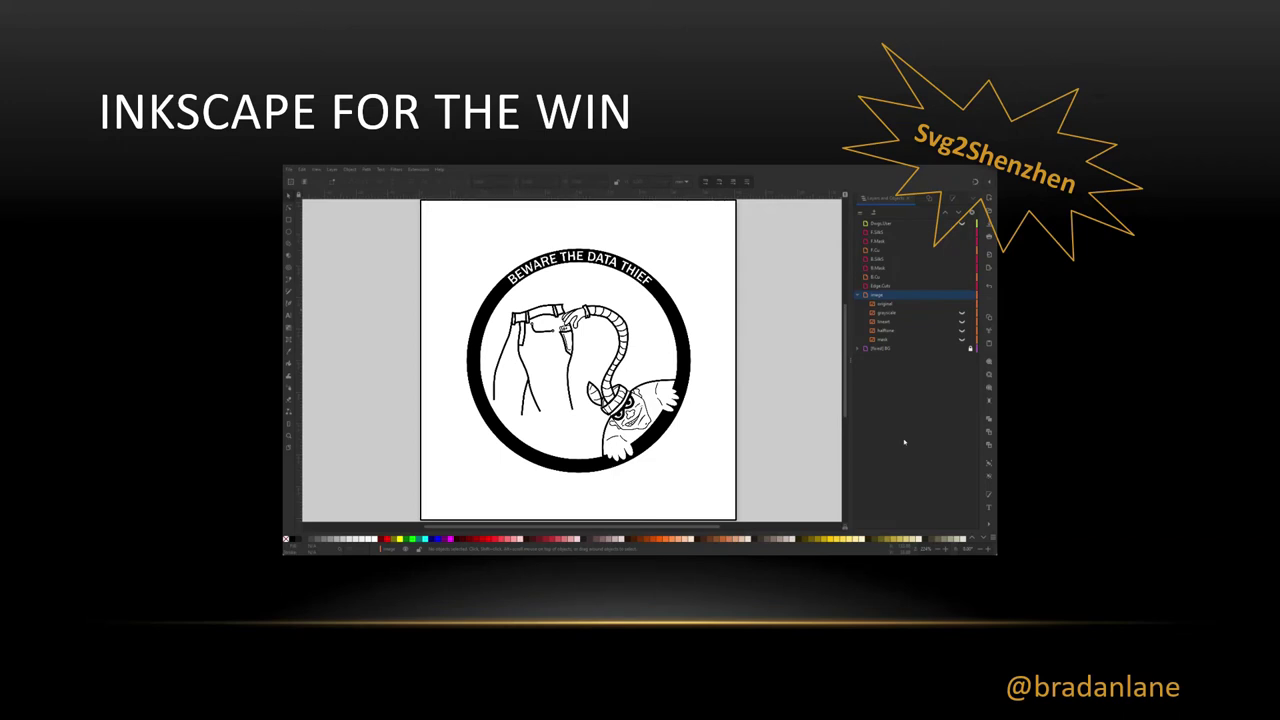
key("alt+Tab")
key("alt+Tab")
key("alt+Tab")
key("alt+Tab")
key("alt+Tab")
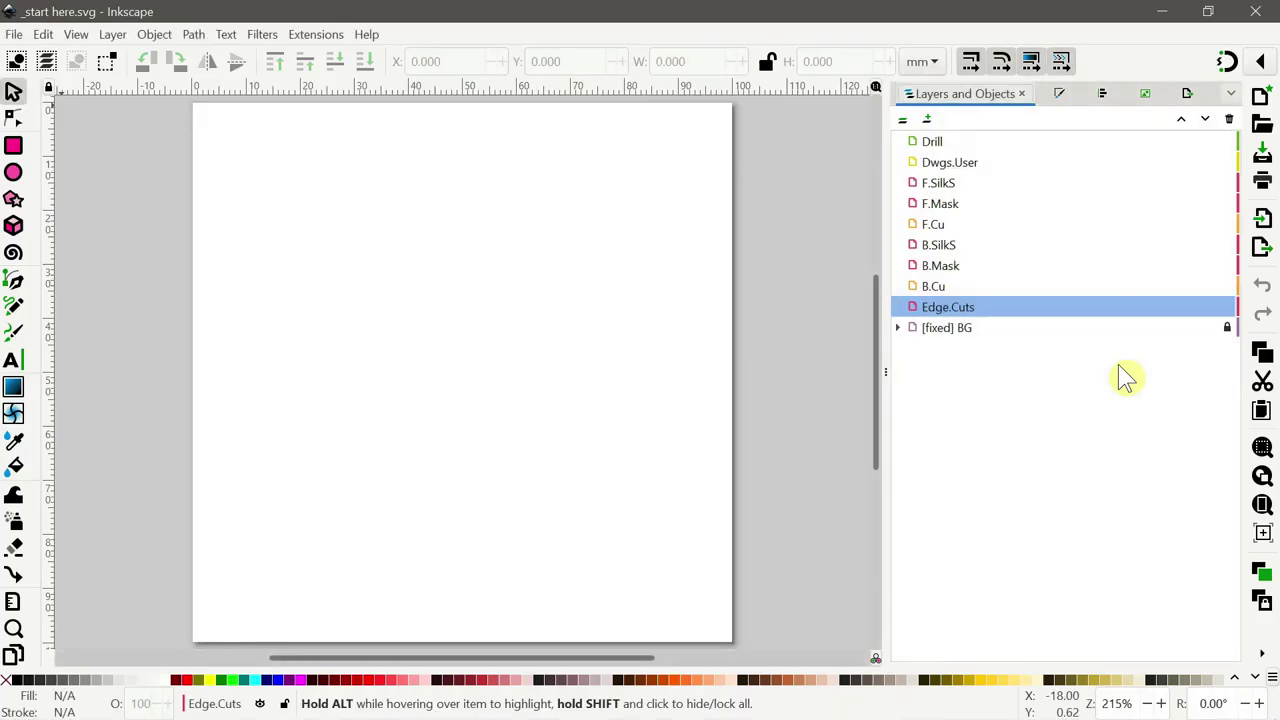
- Look at the commands offered by the Svg2Shenzhen extension and dismiss them without running any
left_click(315, 36)
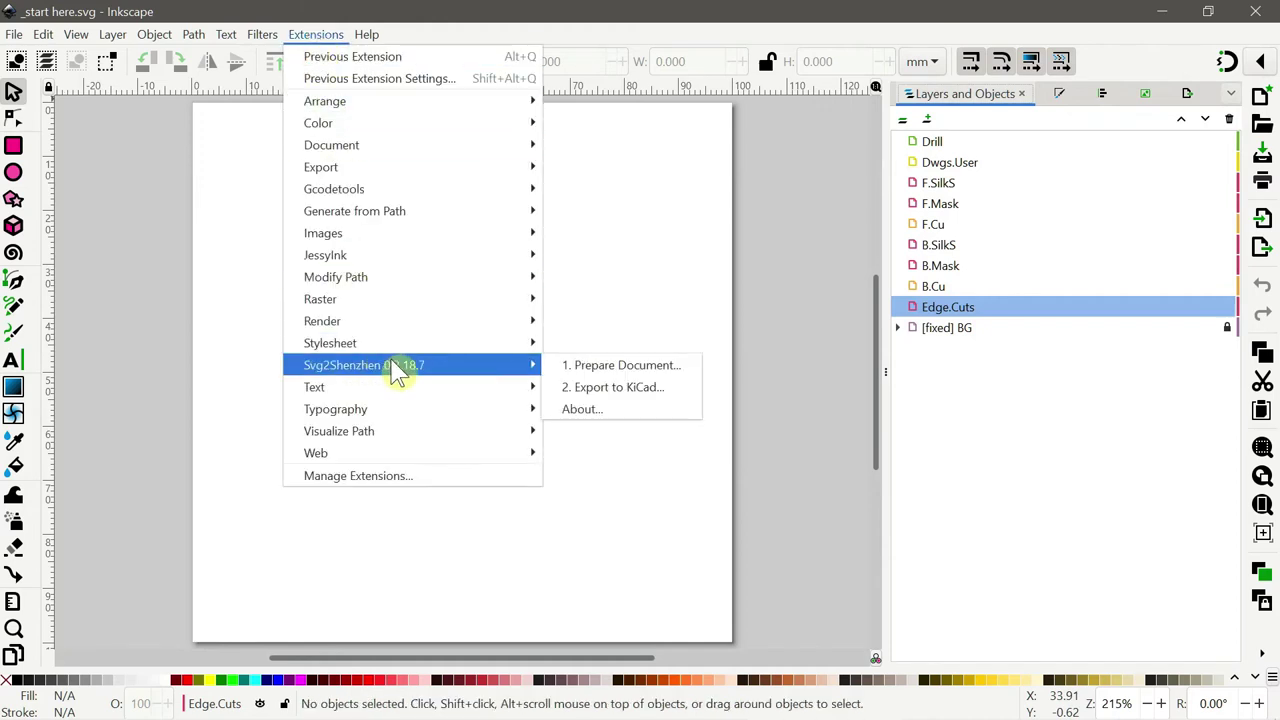
mouse_move(529, 365)
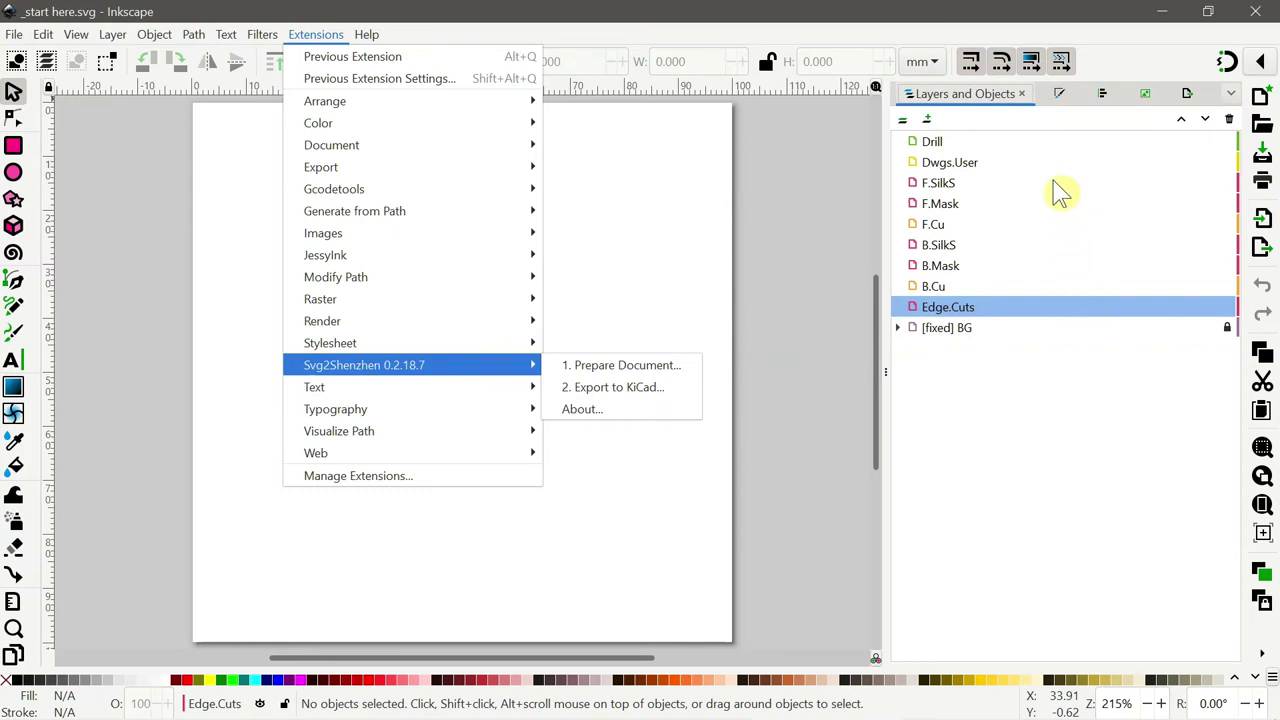
left_click(951, 192)
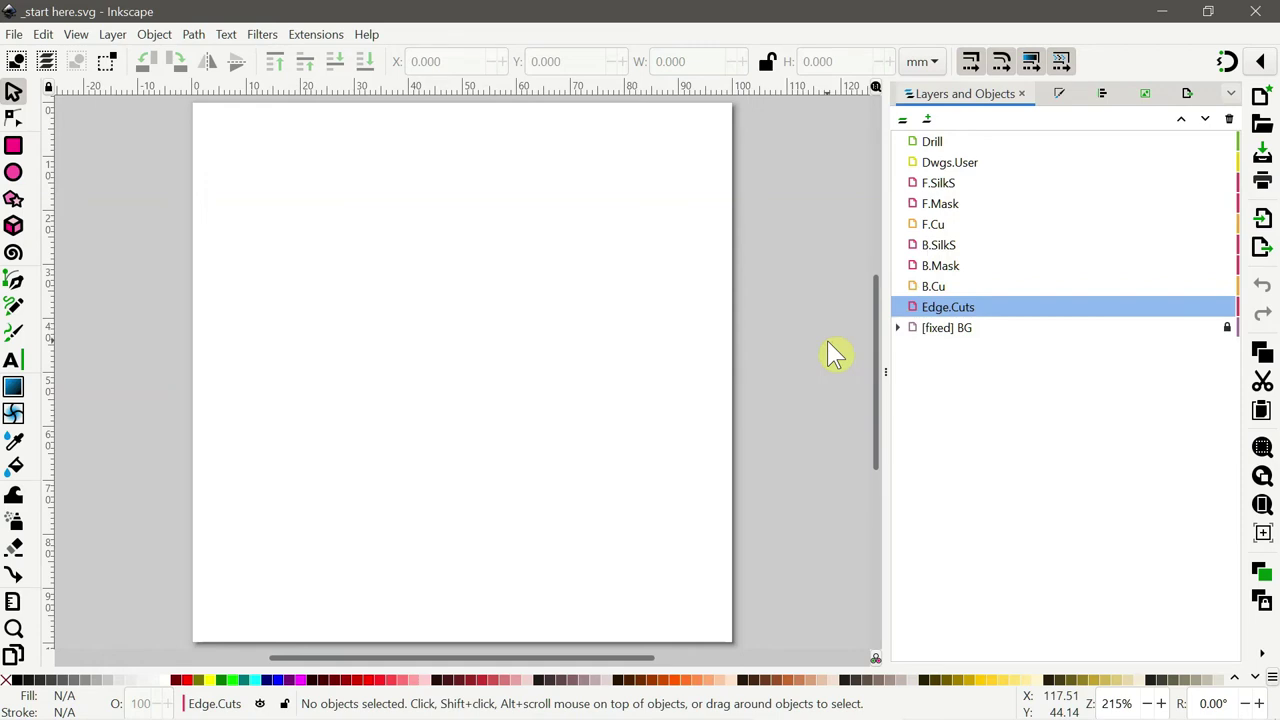
- Open the recent document sao_thief.svg
left_click(14, 36)
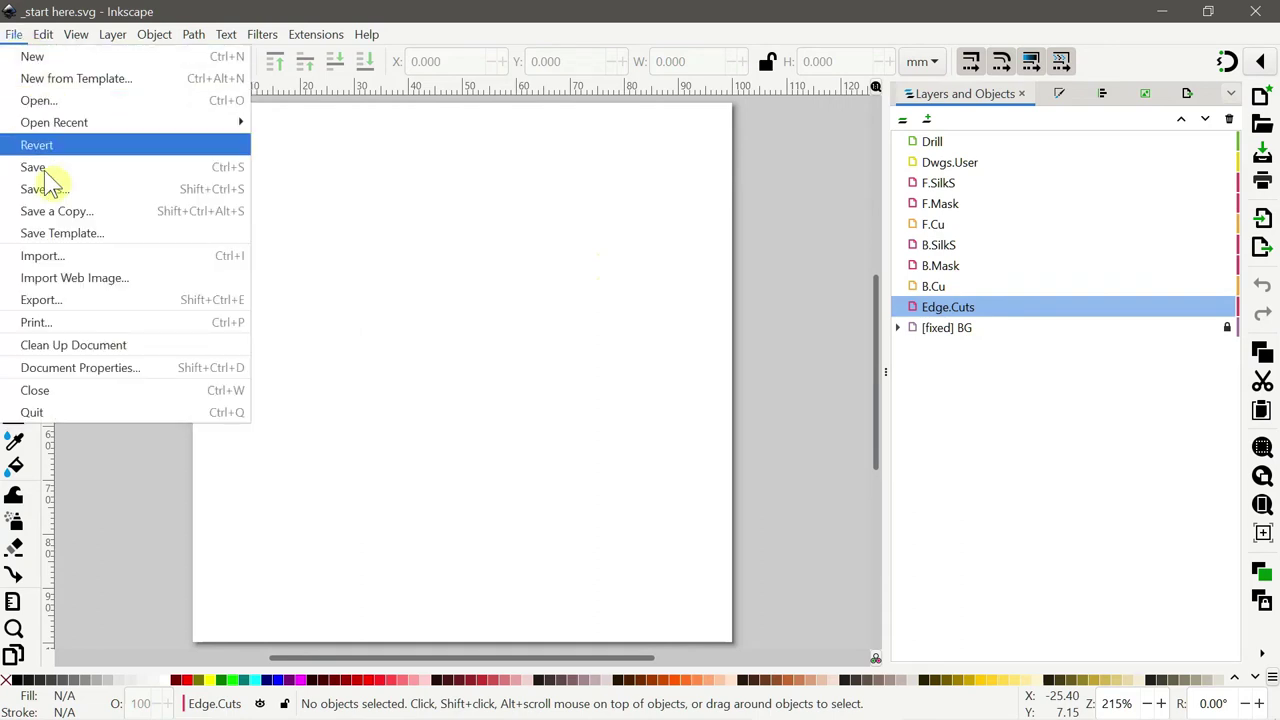
mouse_move(83, 123)
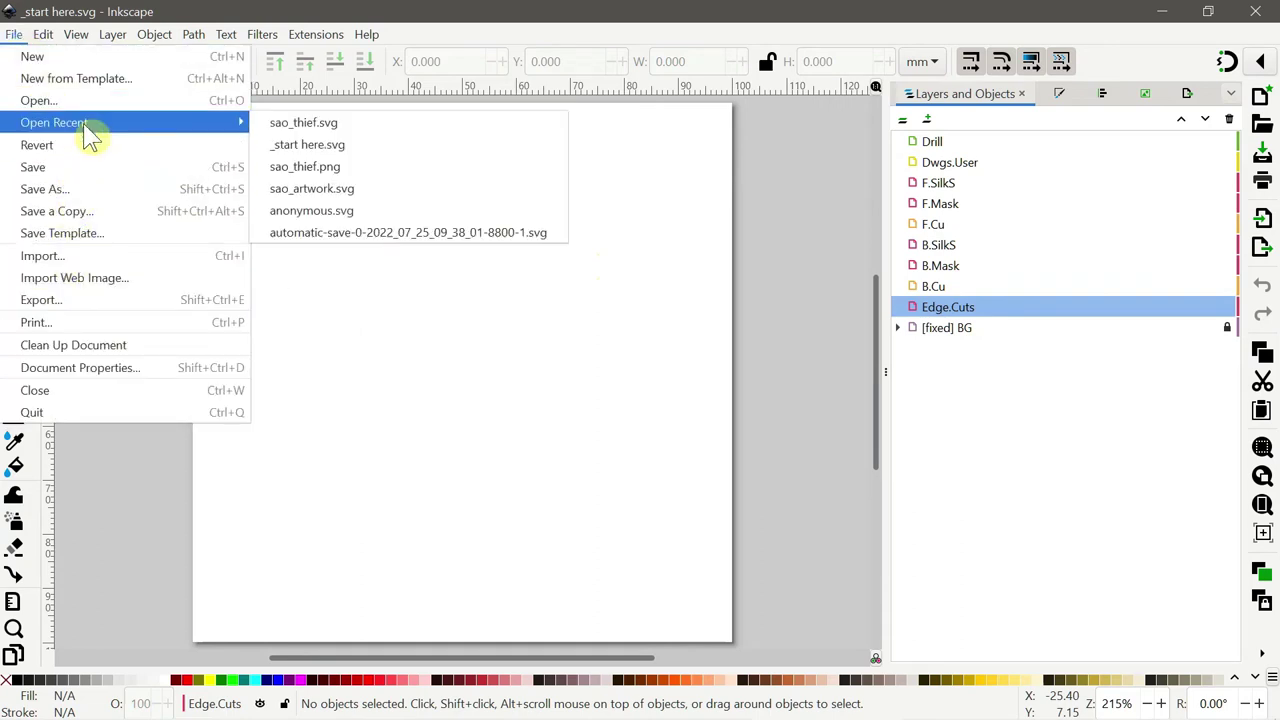
left_click(290, 124)
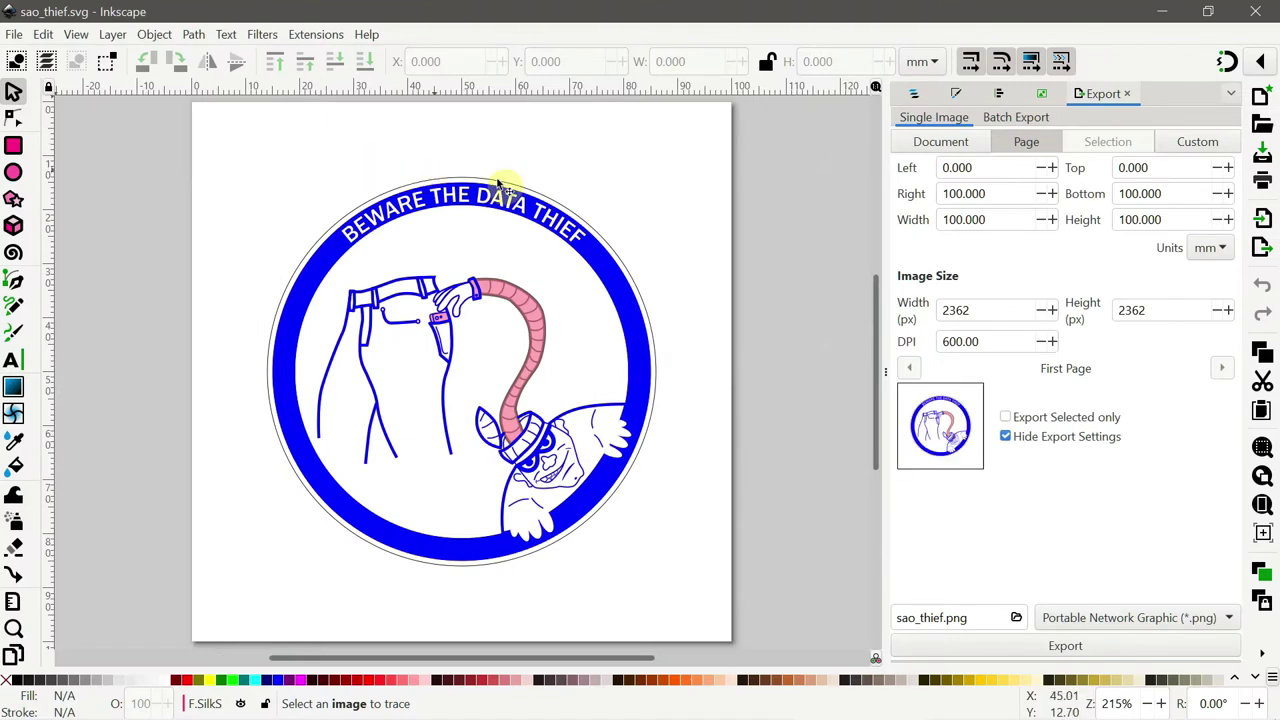
- Display the document's layers, hide F.SilkS, F.Mask, F.Cu, B.Mask and B.Cu, and select the Edge.Cuts layer
left_click(913, 95)
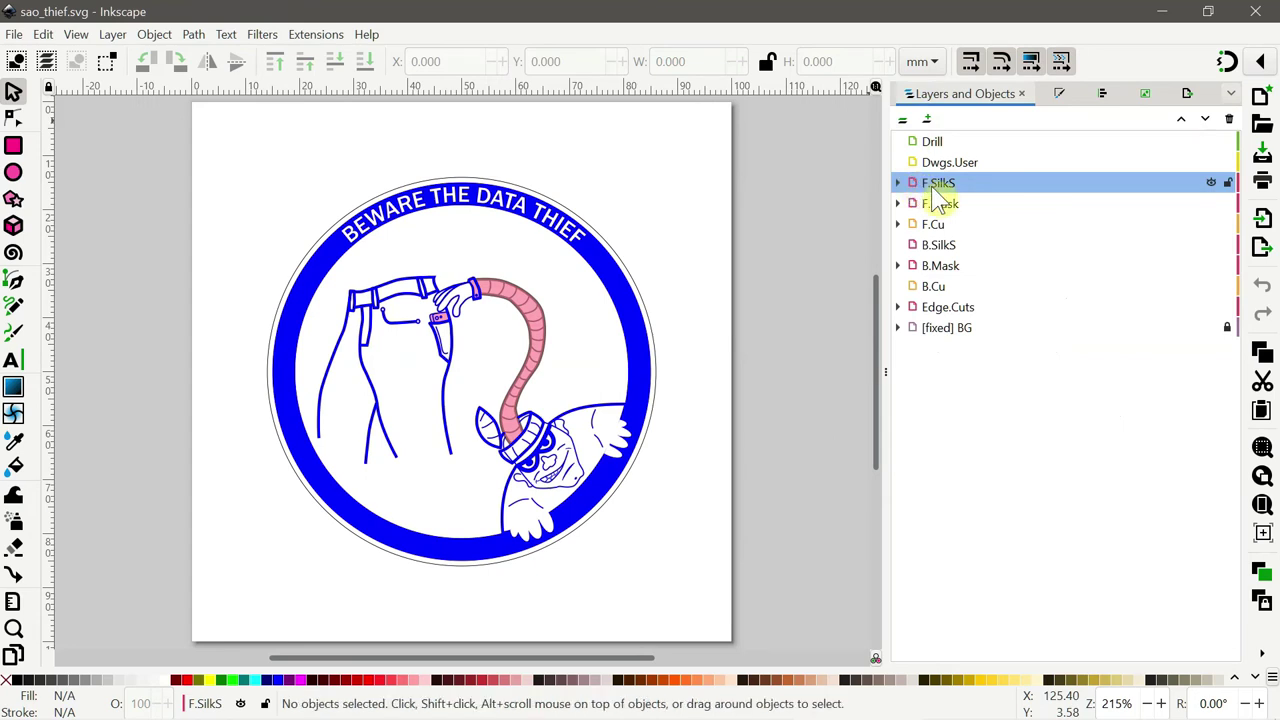
left_click(1211, 183)
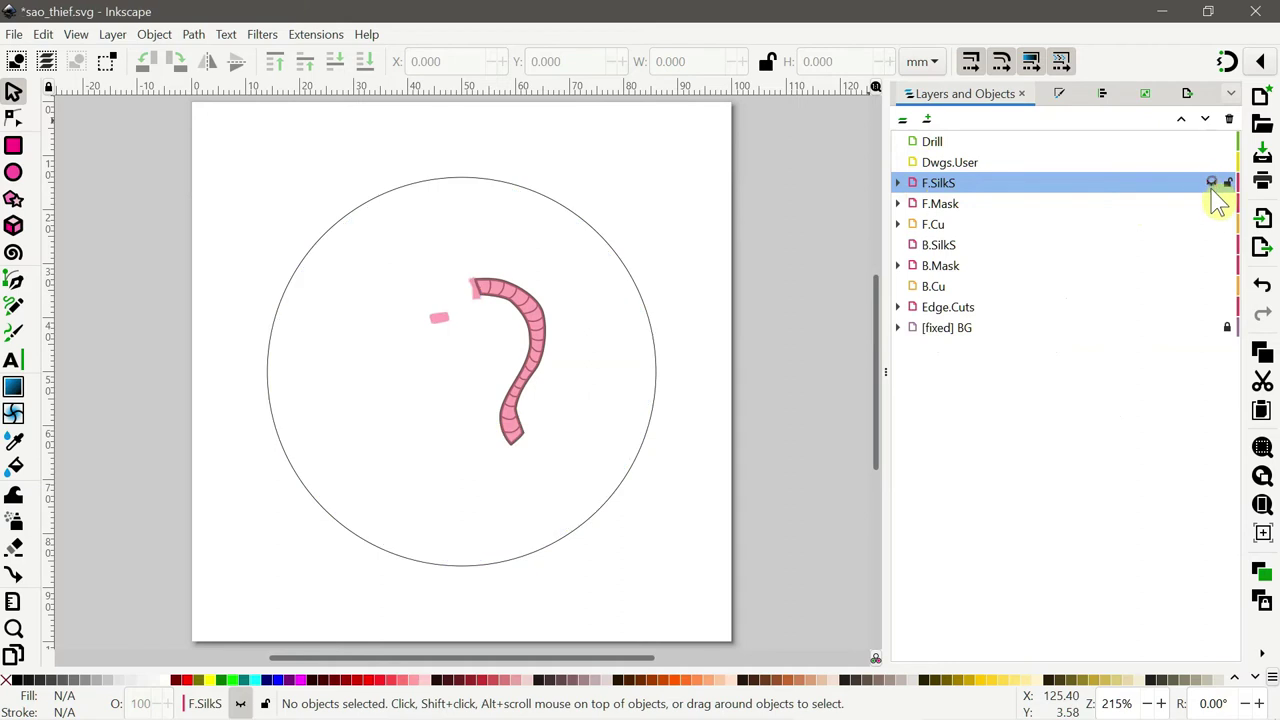
left_click(1211, 203)
left_click(1211, 224)
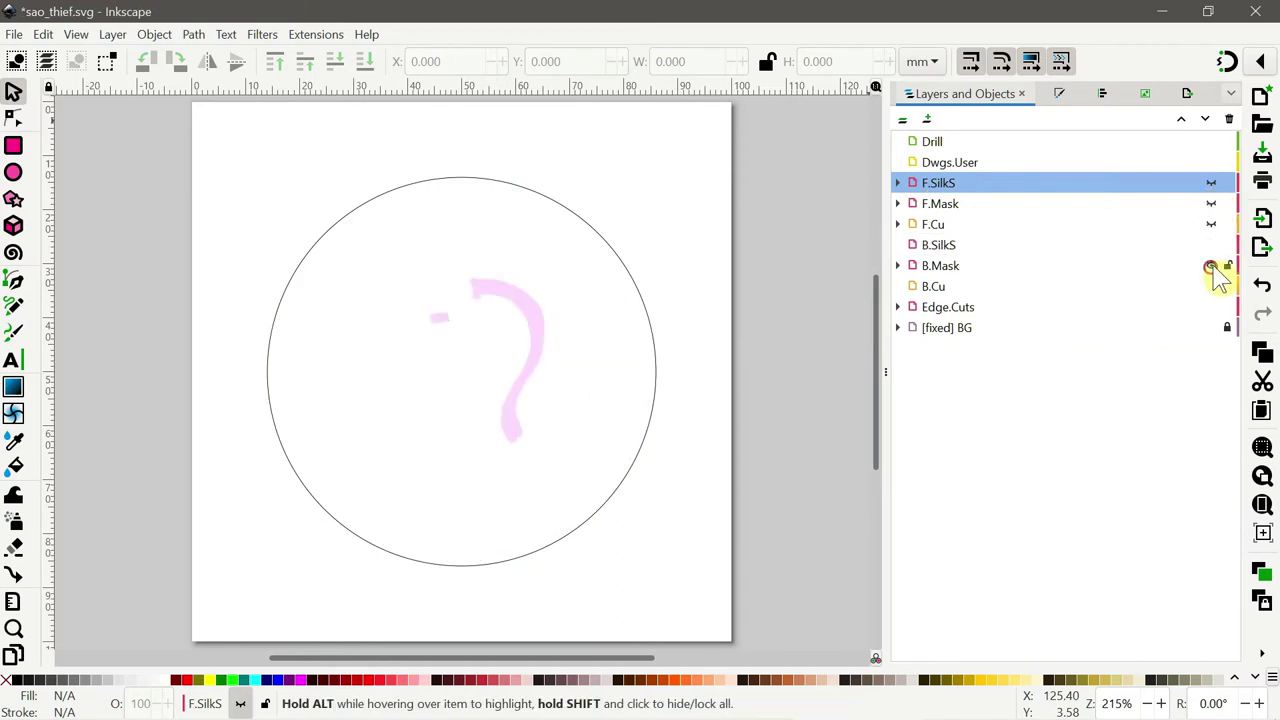
left_click(1212, 266)
left_click(1211, 287)
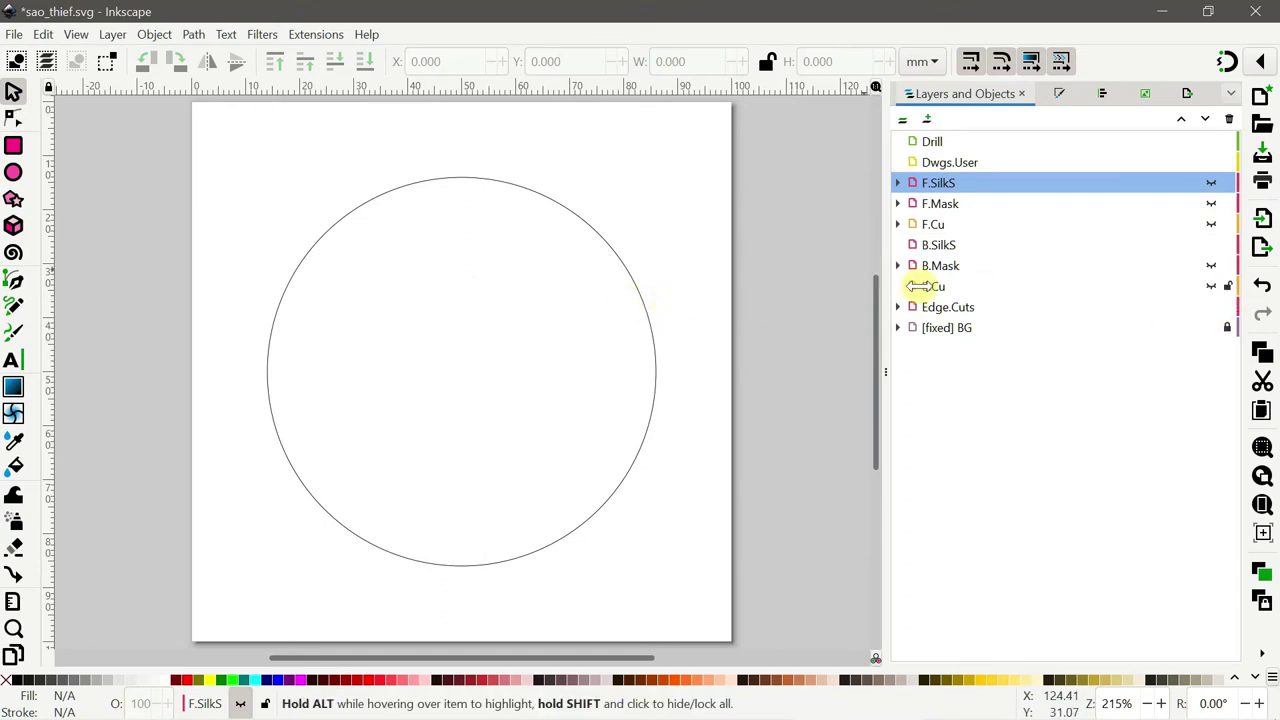
left_click(950, 312)
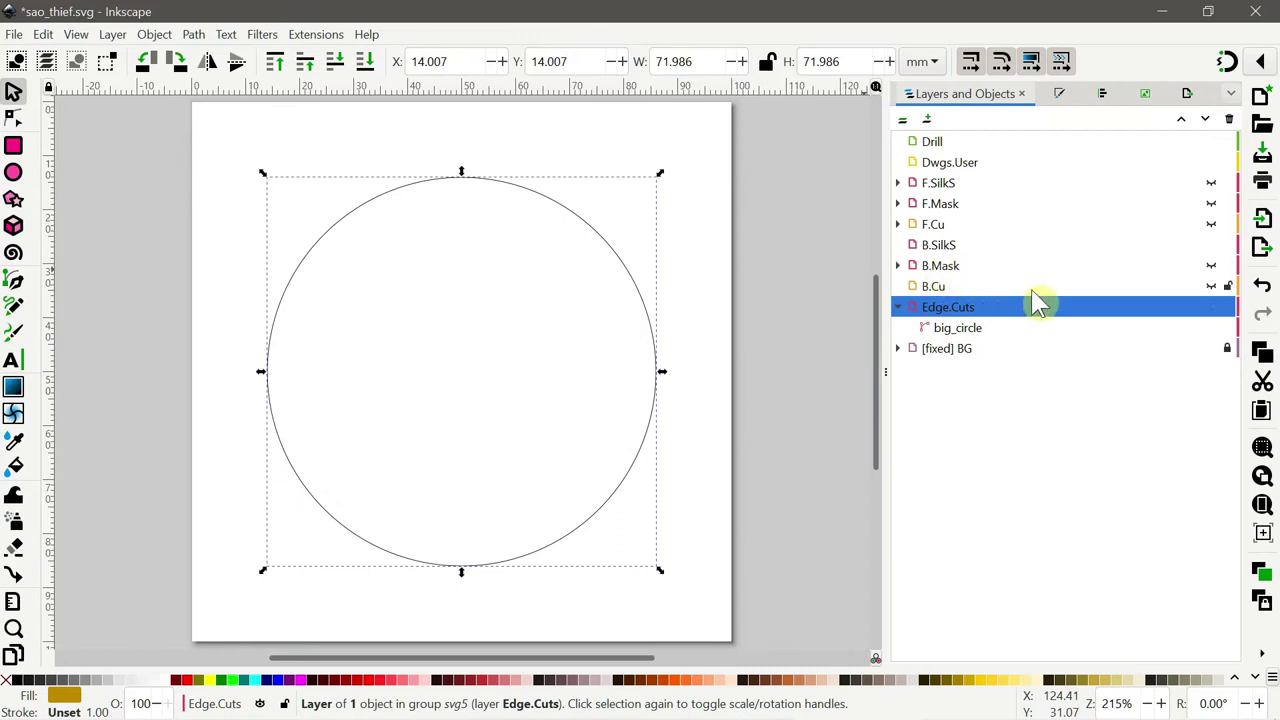
- Toggle the F.Mask layer's visibility several times to examine its arm and pocket shapes, leaving the layer hidden
left_click(1211, 224)
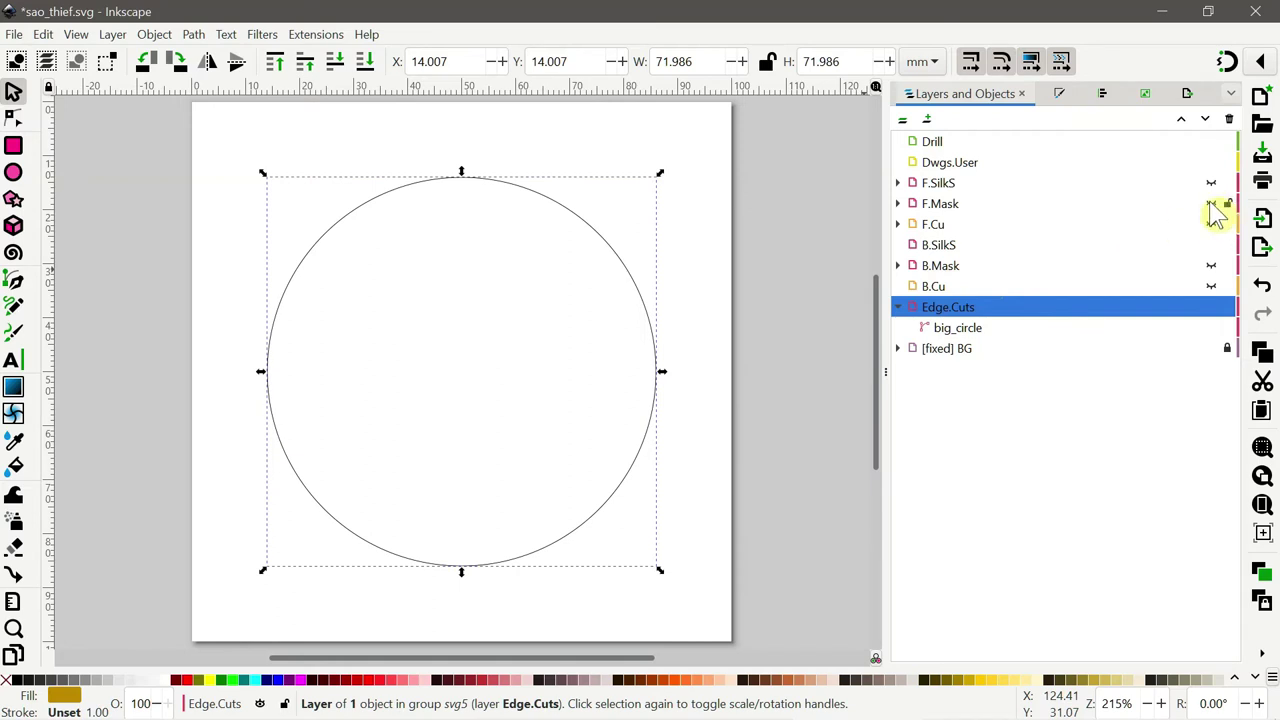
left_click(1211, 204)
left_click(1211, 204)
left_click(1211, 204)
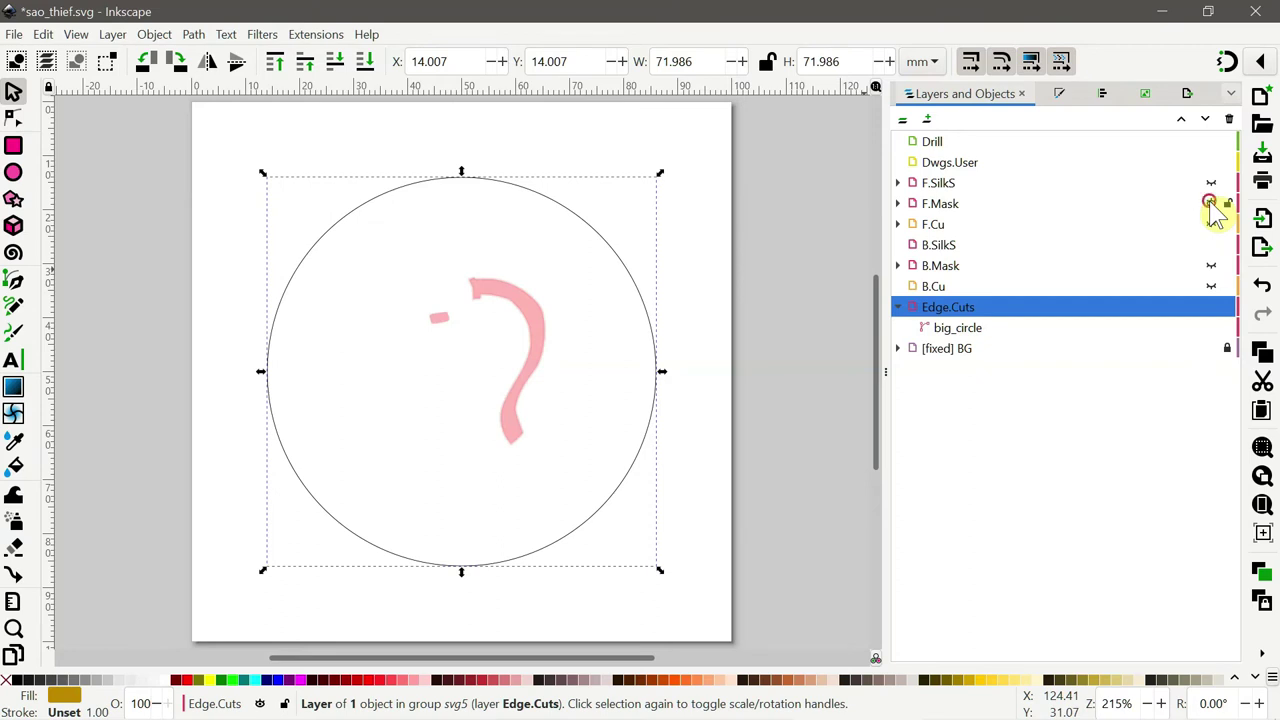
left_click(1211, 204)
left_click(1211, 204)
left_click(1211, 204)
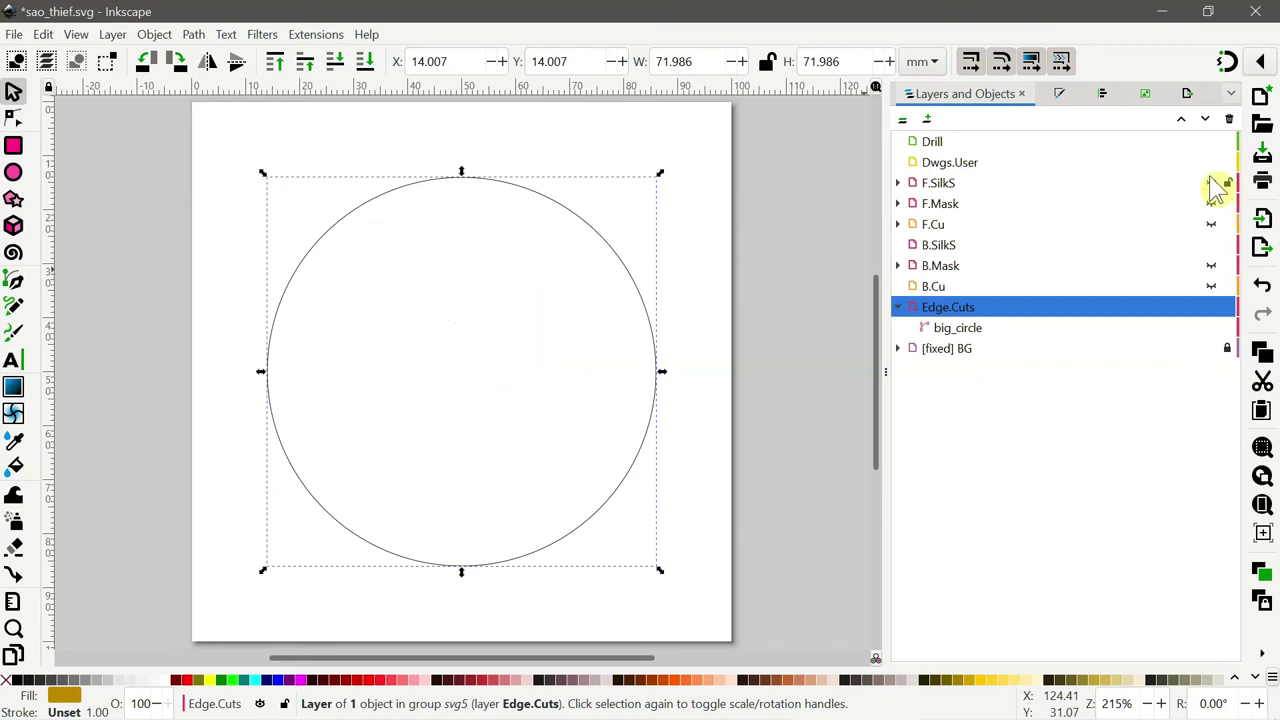
- Show the F.SilkS layer and toggle the F.Cu layer repeatedly to compare the arm artwork, leaving F.Cu visible
left_click(1211, 183)
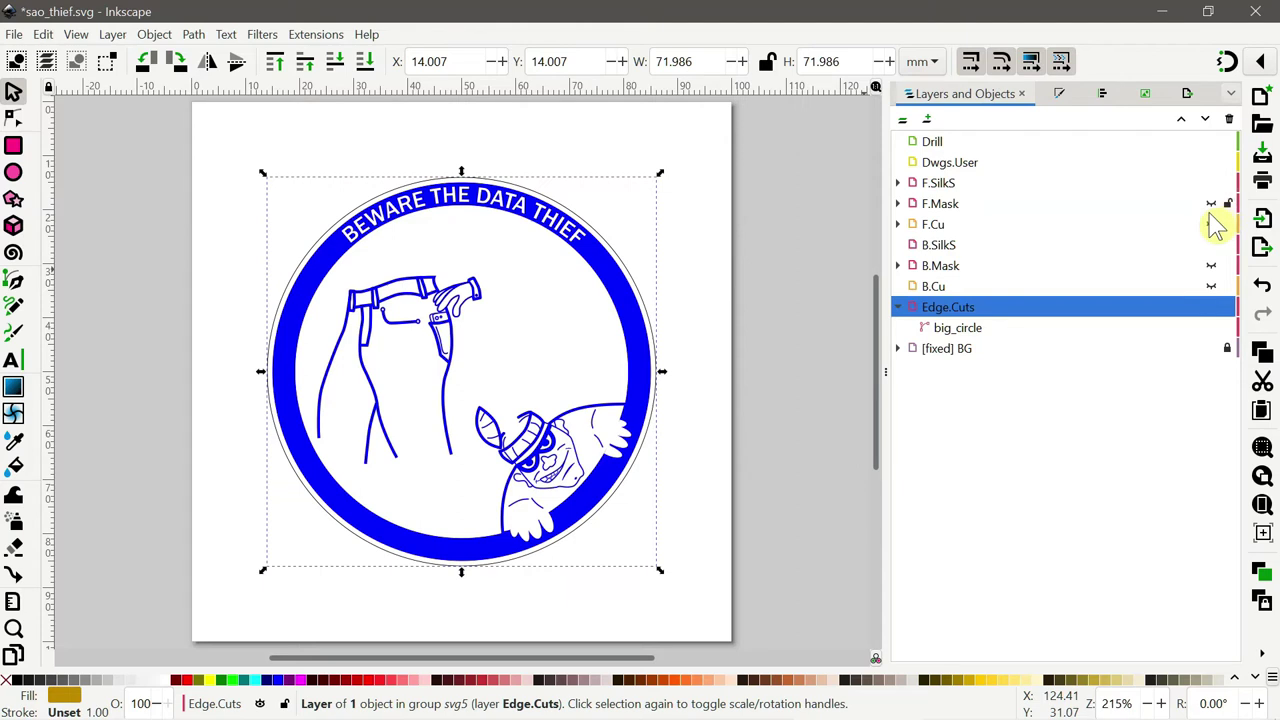
left_click(1211, 224)
left_click(1211, 224)
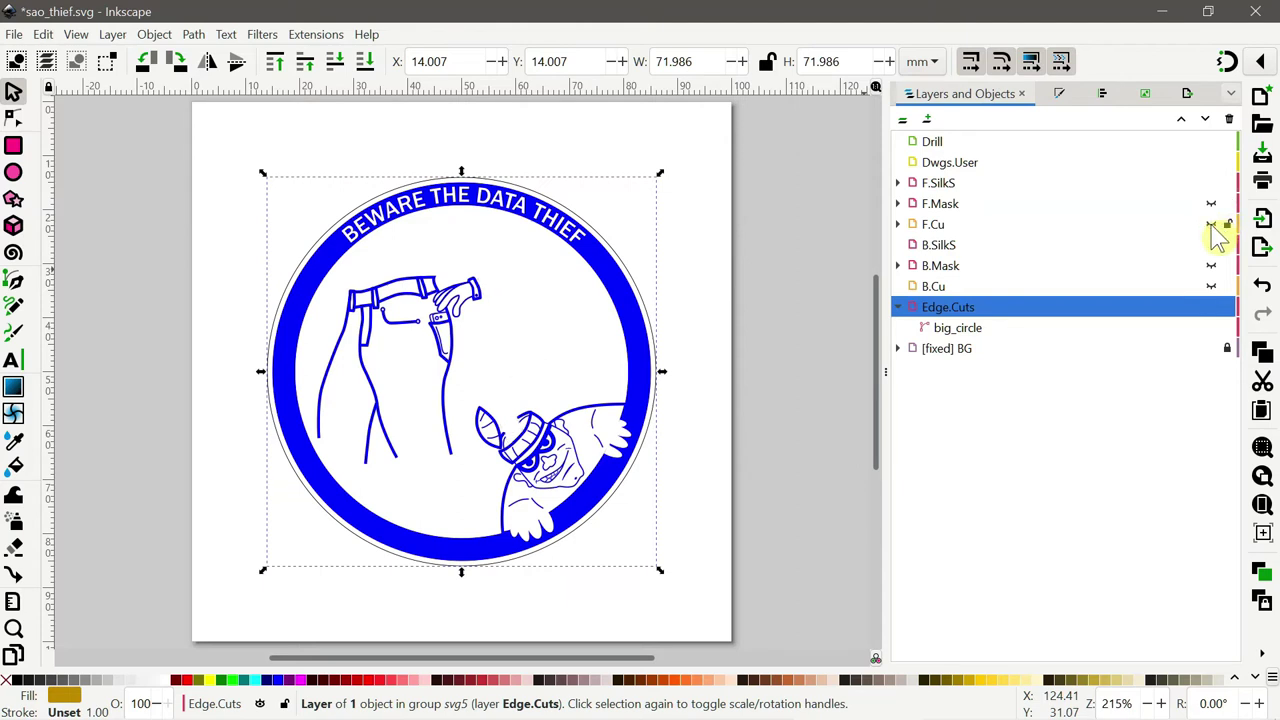
left_click(1211, 224)
left_click(1211, 224)
left_click(1211, 224)
left_click(1211, 224)
left_click(1211, 224)
left_click(1211, 224)
left_click(1211, 224)
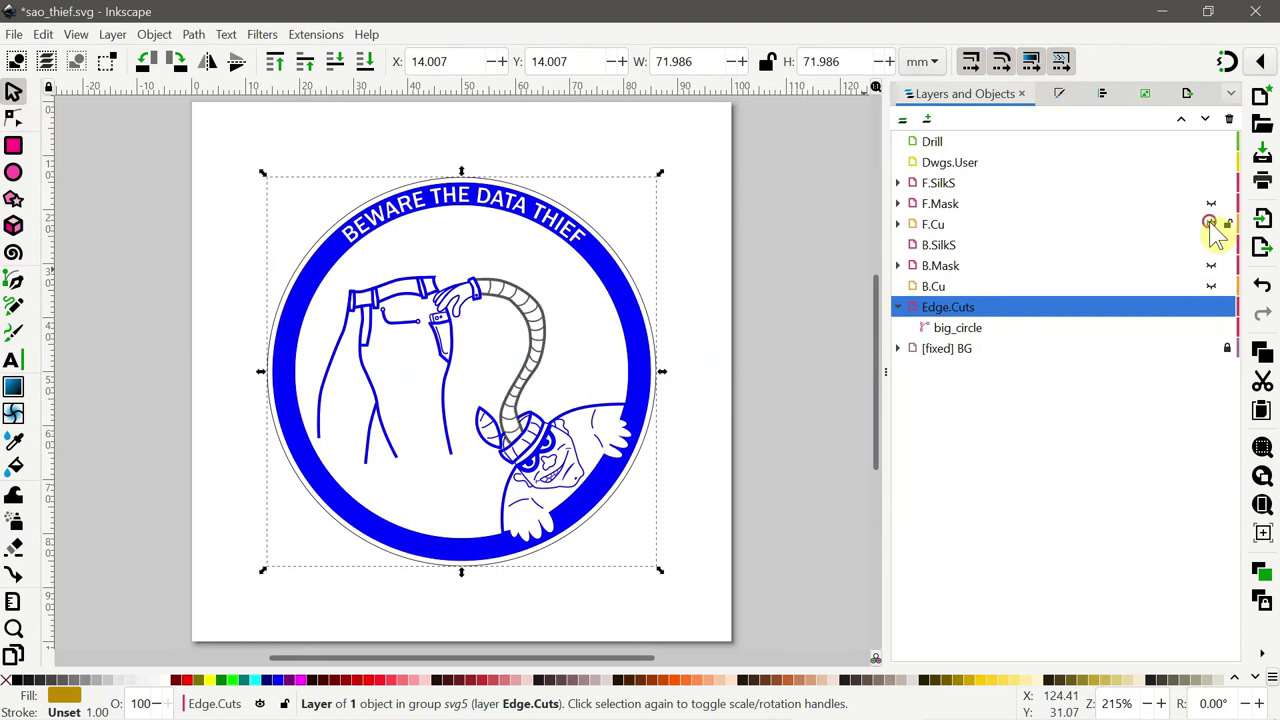
left_click(1211, 224)
left_click(1211, 224)
left_click(1211, 224)
left_click(1211, 224)
- Select the F.Cu layer with its arm group expanded, and make the F.Mask layer visible again
left_click(930, 226)
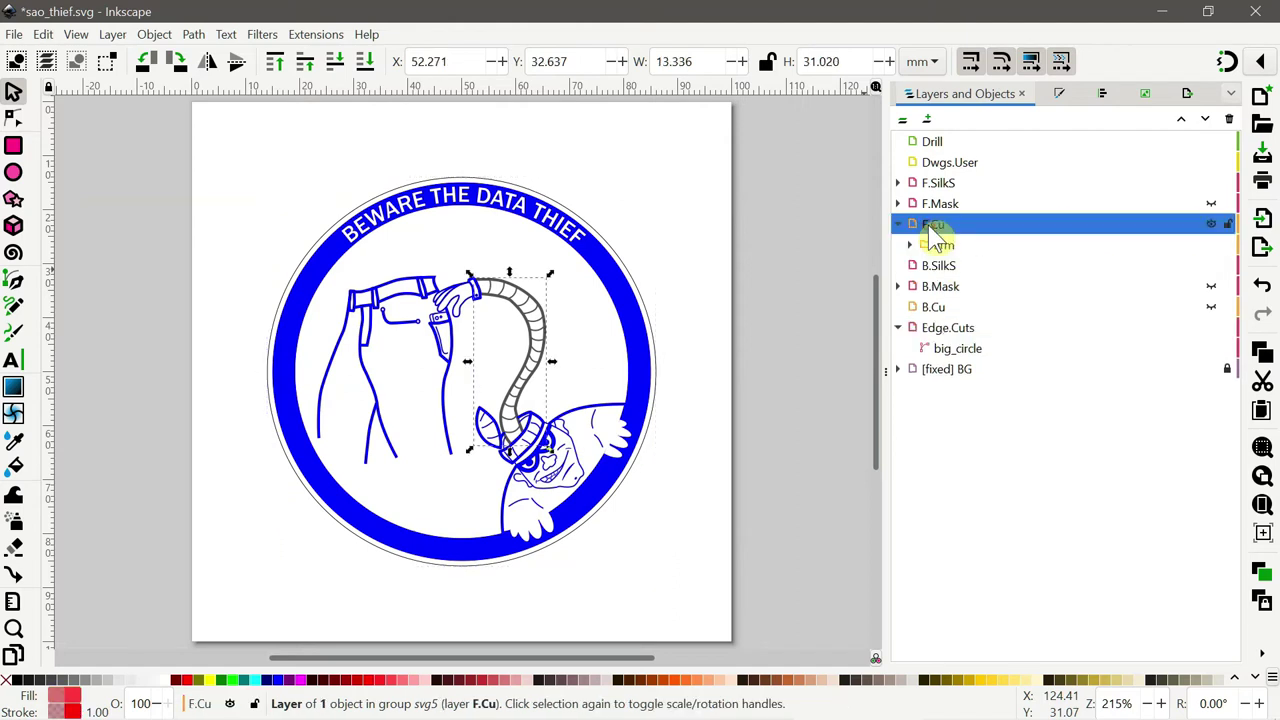
left_click(899, 224)
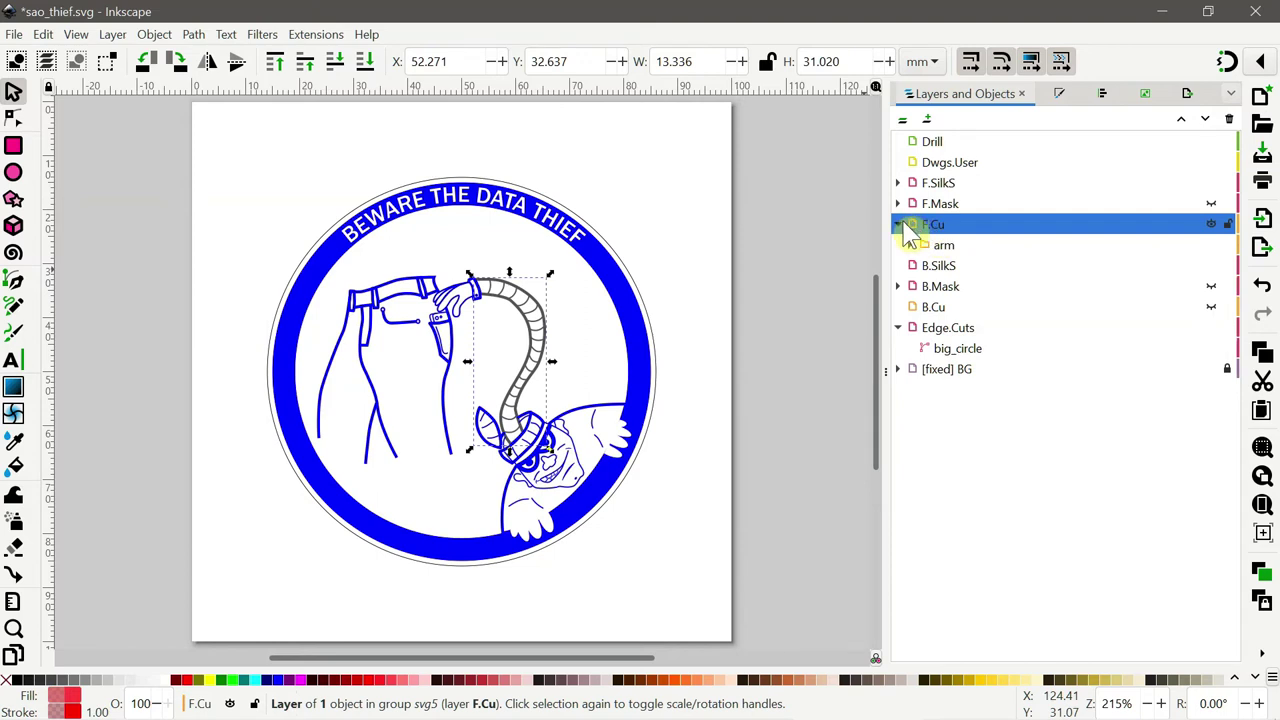
left_click(1211, 203)
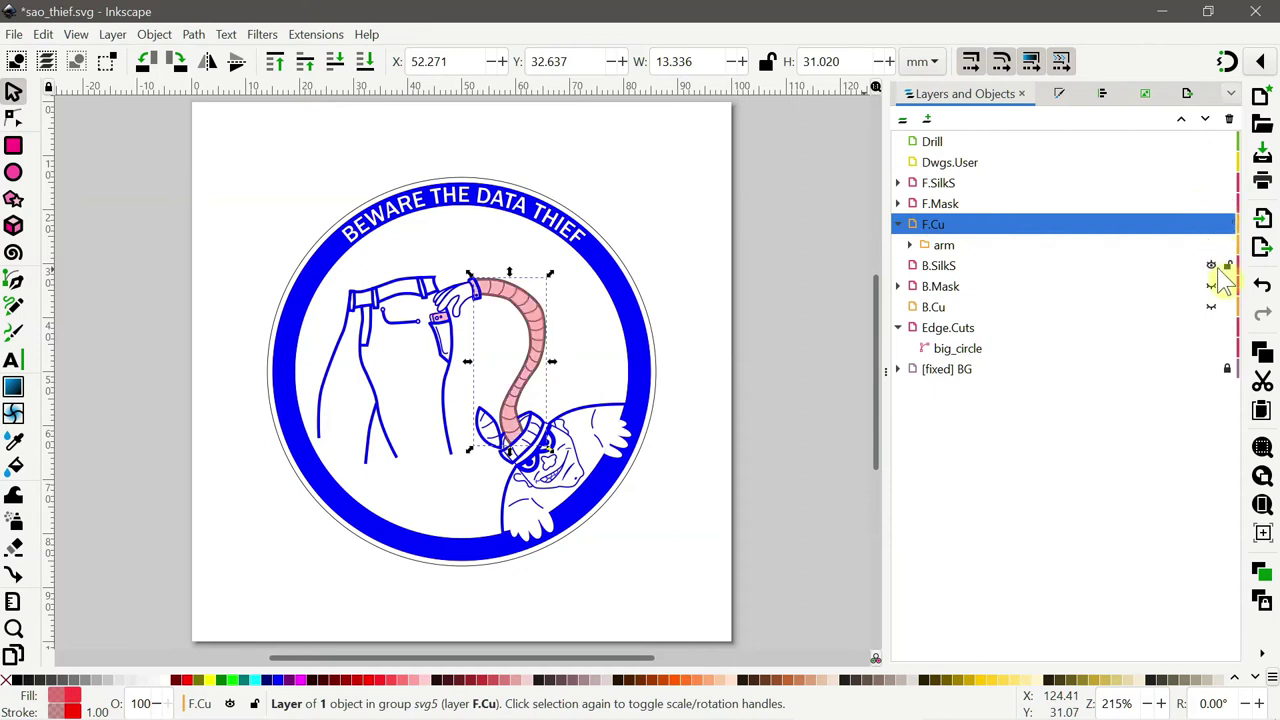
- Make the B.Cu layer visible, expand F.Mask to list its mask_off group, collapse F.Cu and clear the selection
left_click(1211, 307)
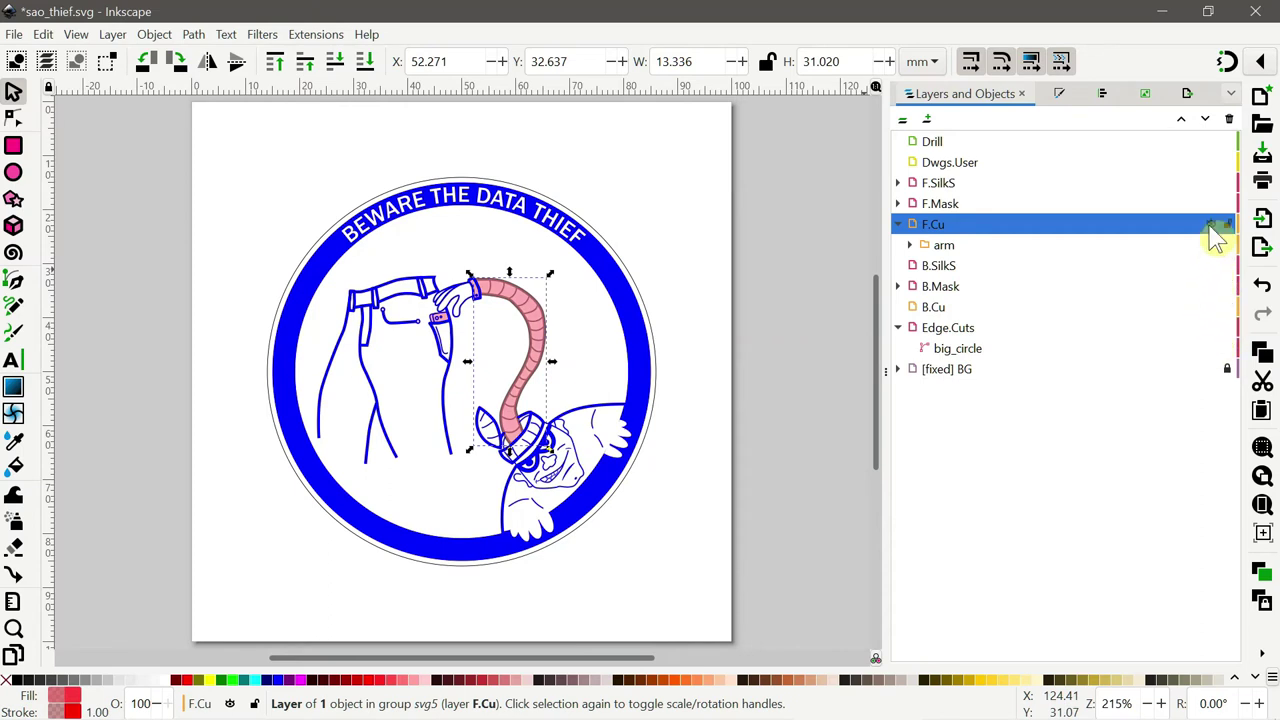
left_click_drag(980, 251, 931, 216)
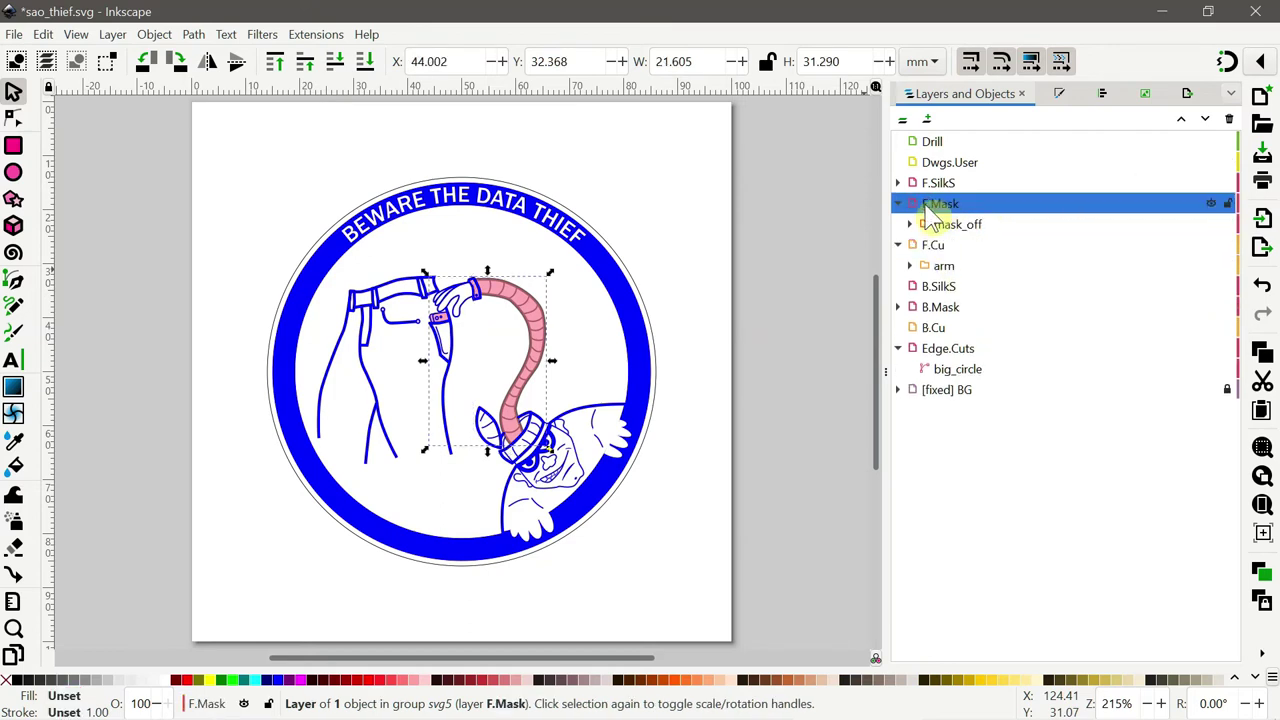
left_click(899, 245)
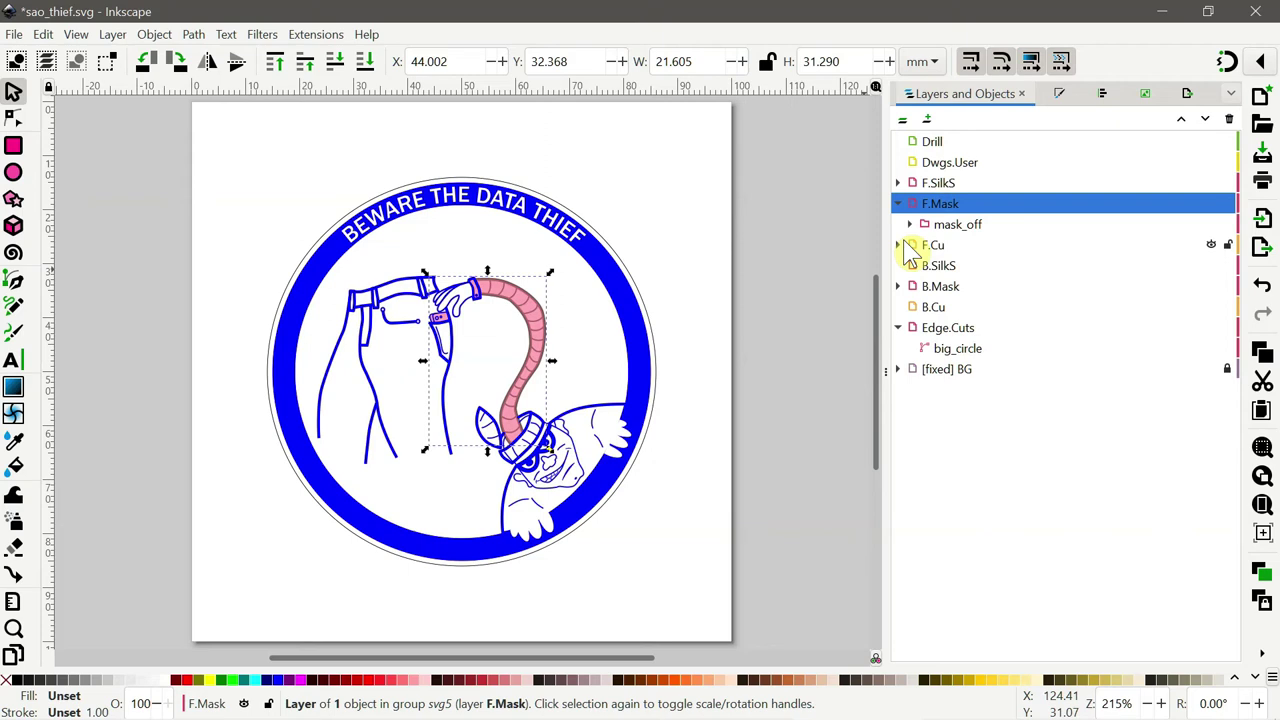
left_click(819, 258)
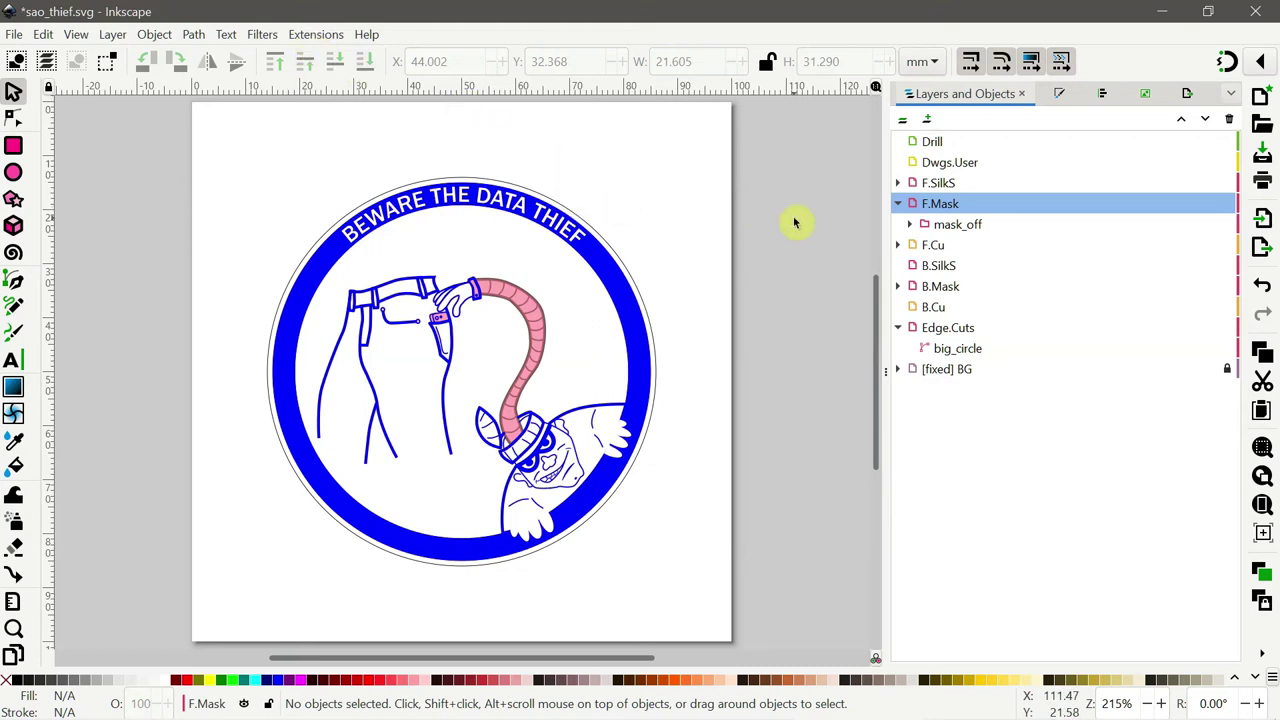
- Expand the F.SilkS layer and its all group, and toggle the visibility of F.Mask's mask_off group to check it
left_click(897, 183)
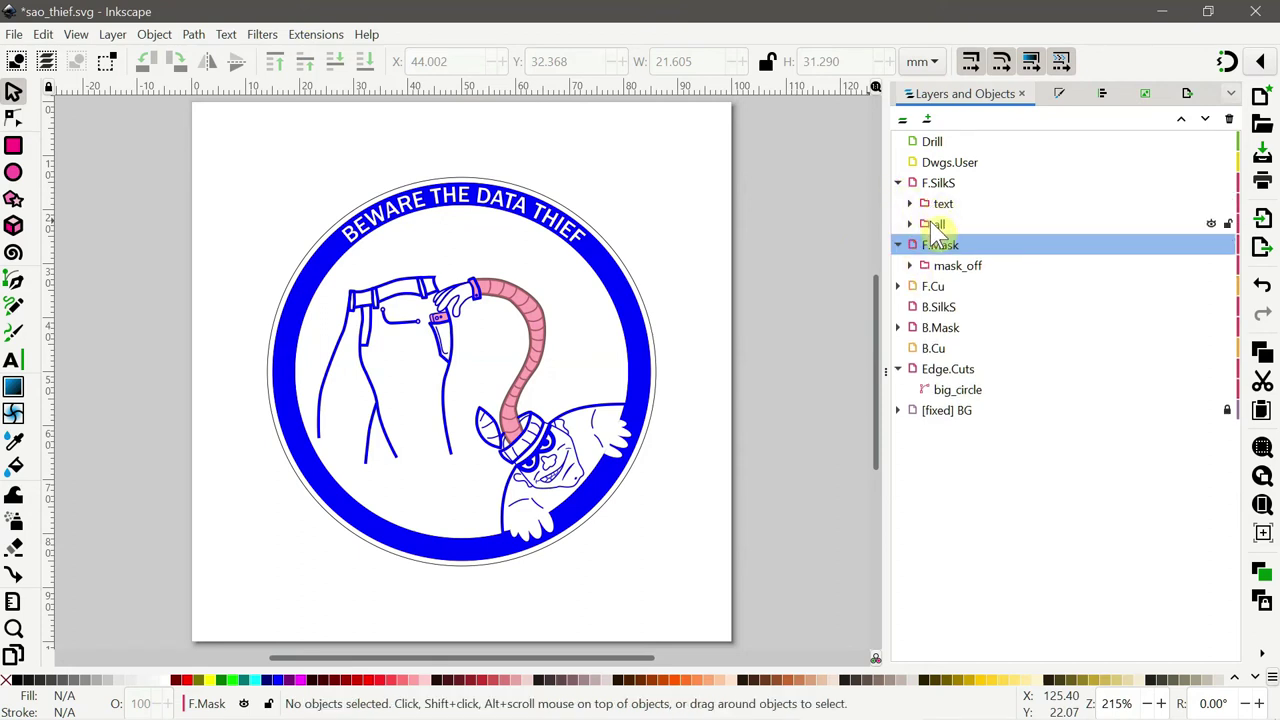
left_click(909, 224)
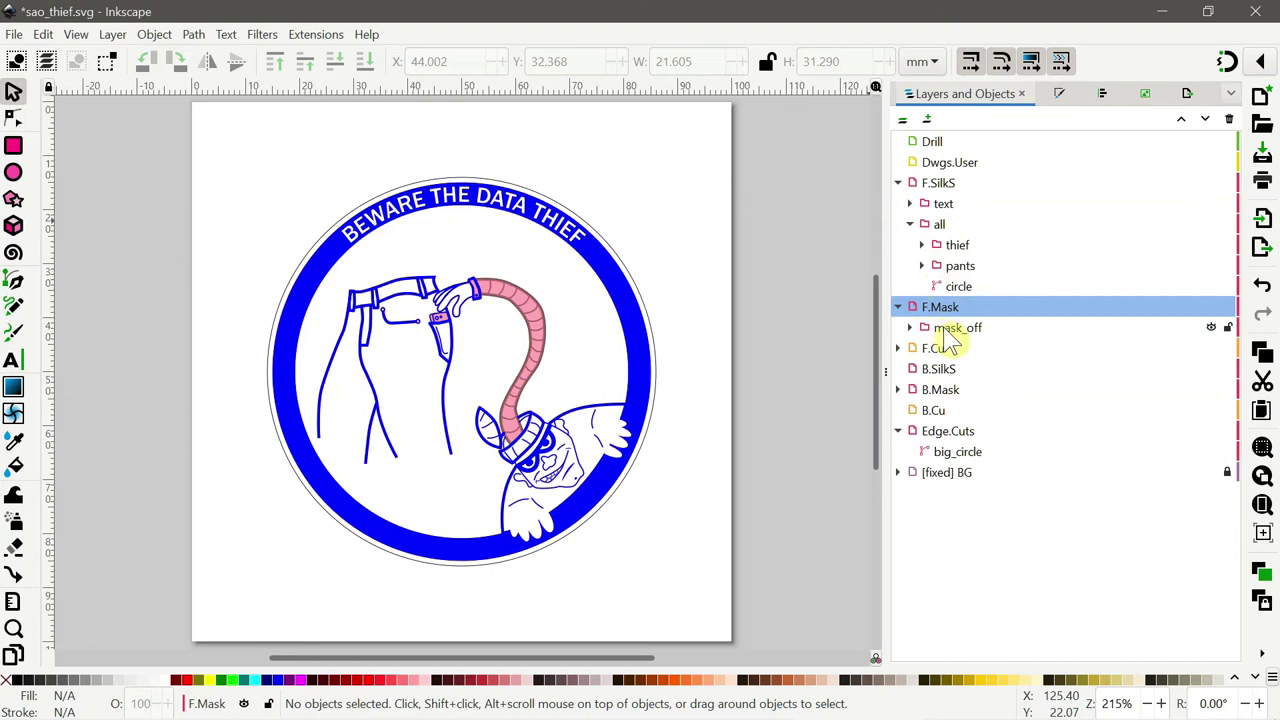
left_click(1211, 328)
left_click(1211, 328)
left_click(1211, 328)
left_click(1211, 328)
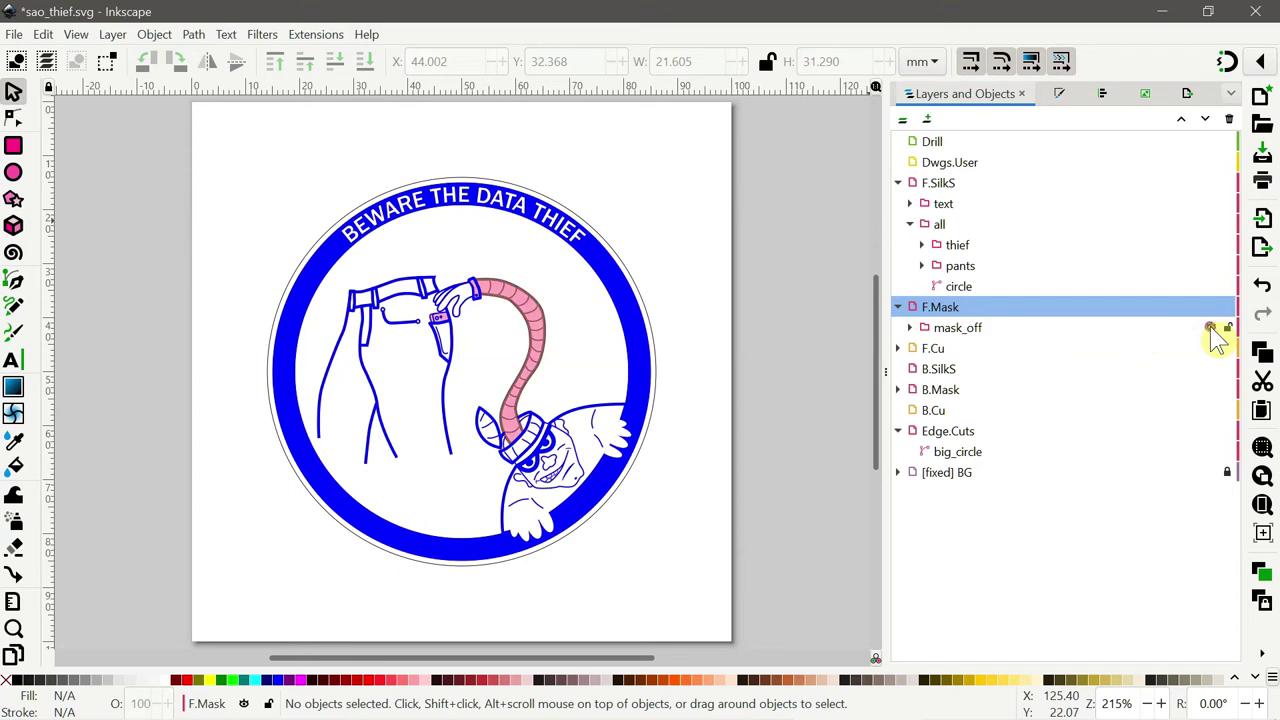
- Select the F.Cu layer and toggle its arm group's visibility off and on to check the copper artwork
left_click(945, 350)
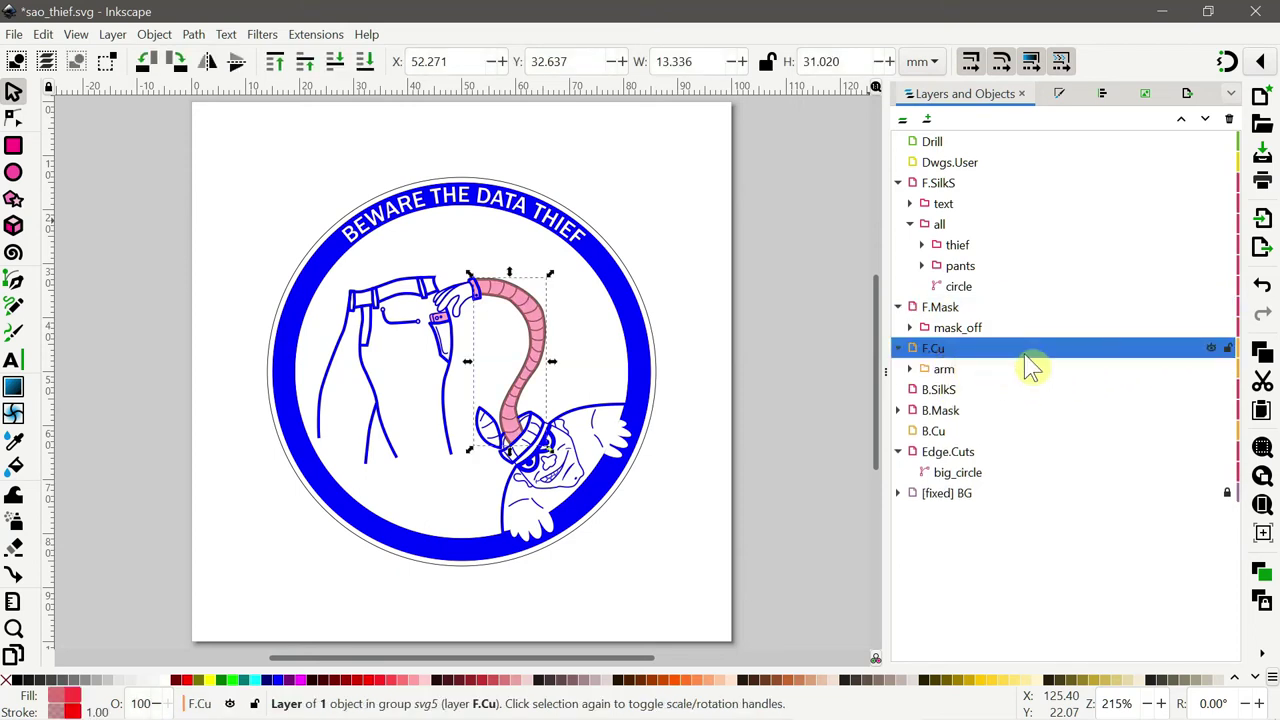
mouse_move(1196, 376)
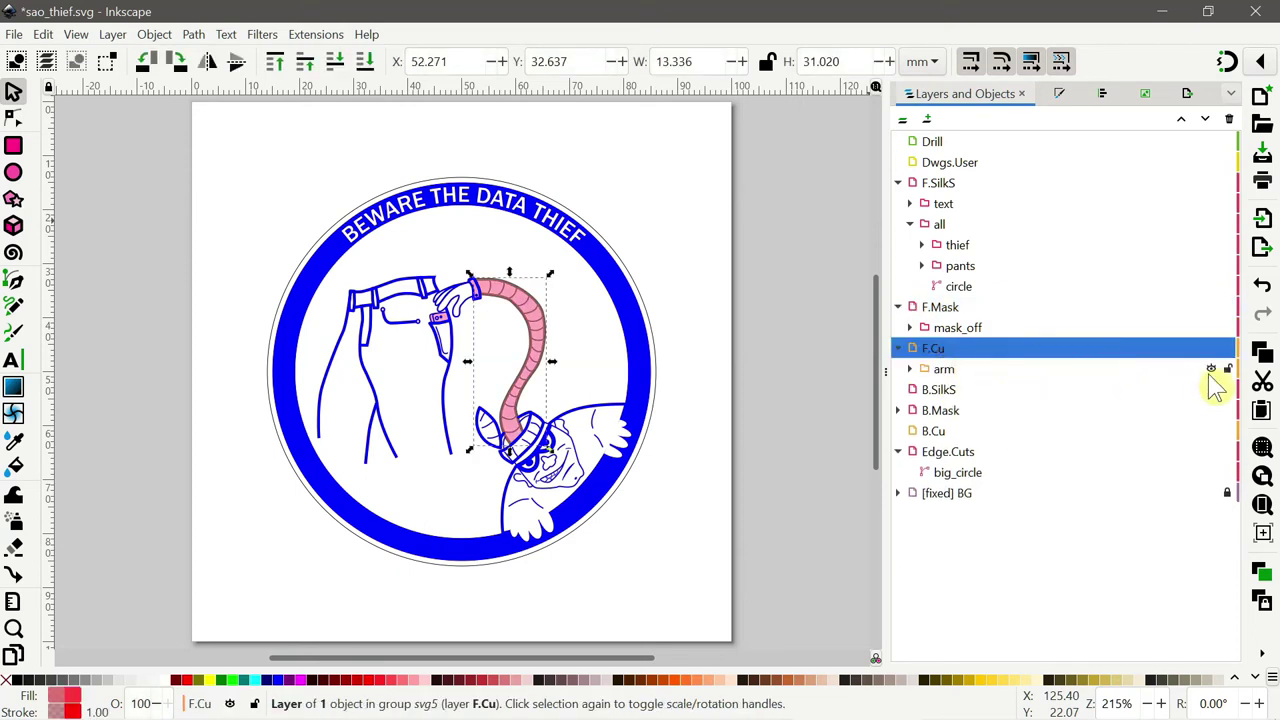
left_click(1211, 369)
left_click(1211, 369)
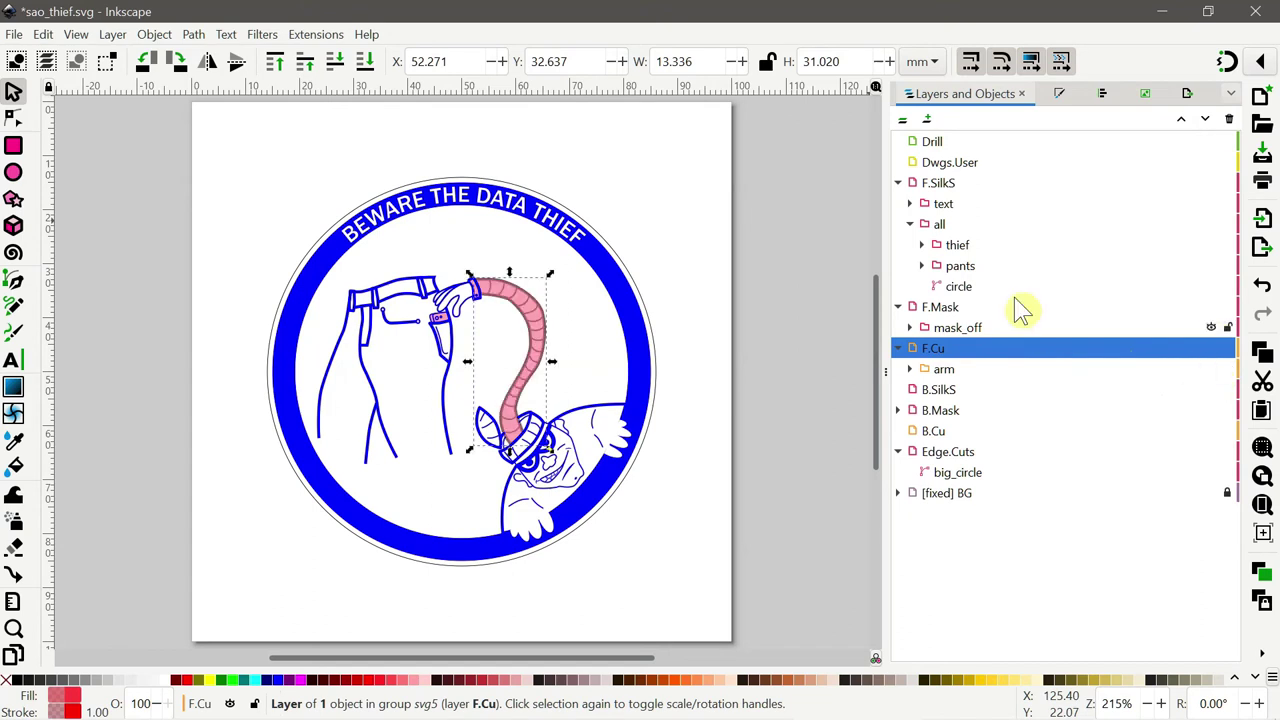
- Export the drawing to KiCad with Svg2Shenzhen, setting the export type to Project, and close the export dialog
left_click(318, 35)
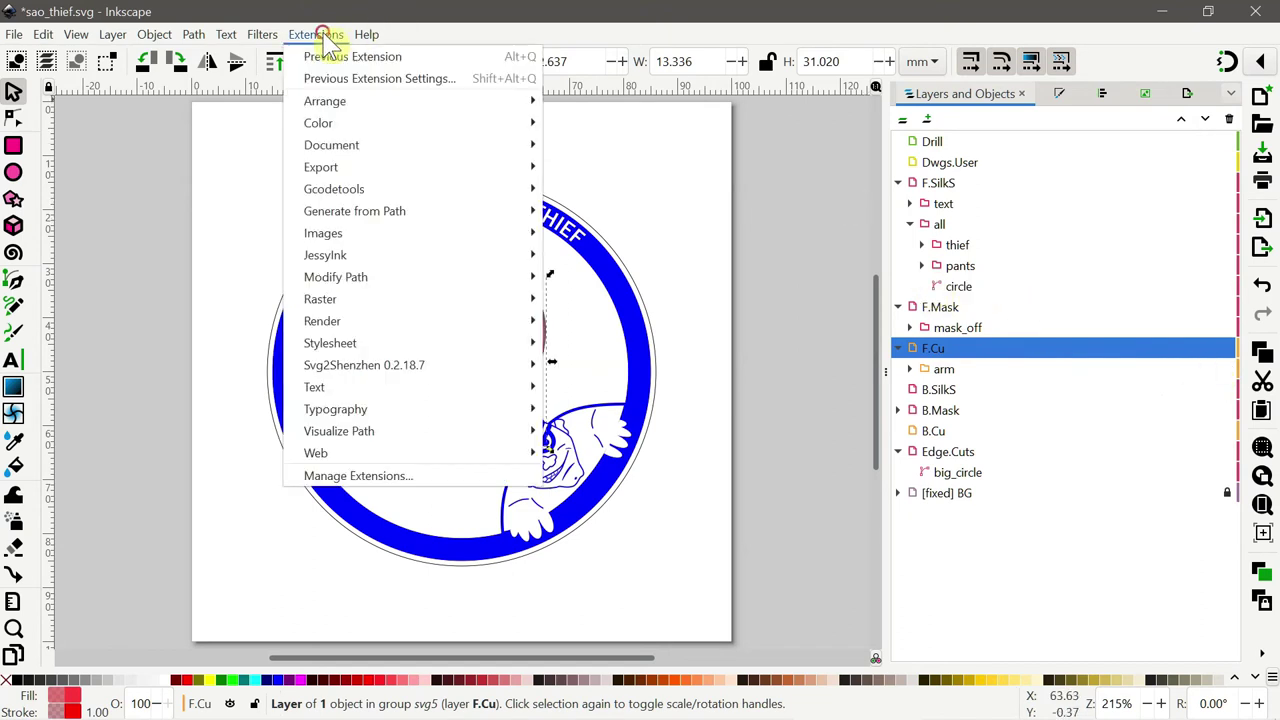
mouse_move(457, 366)
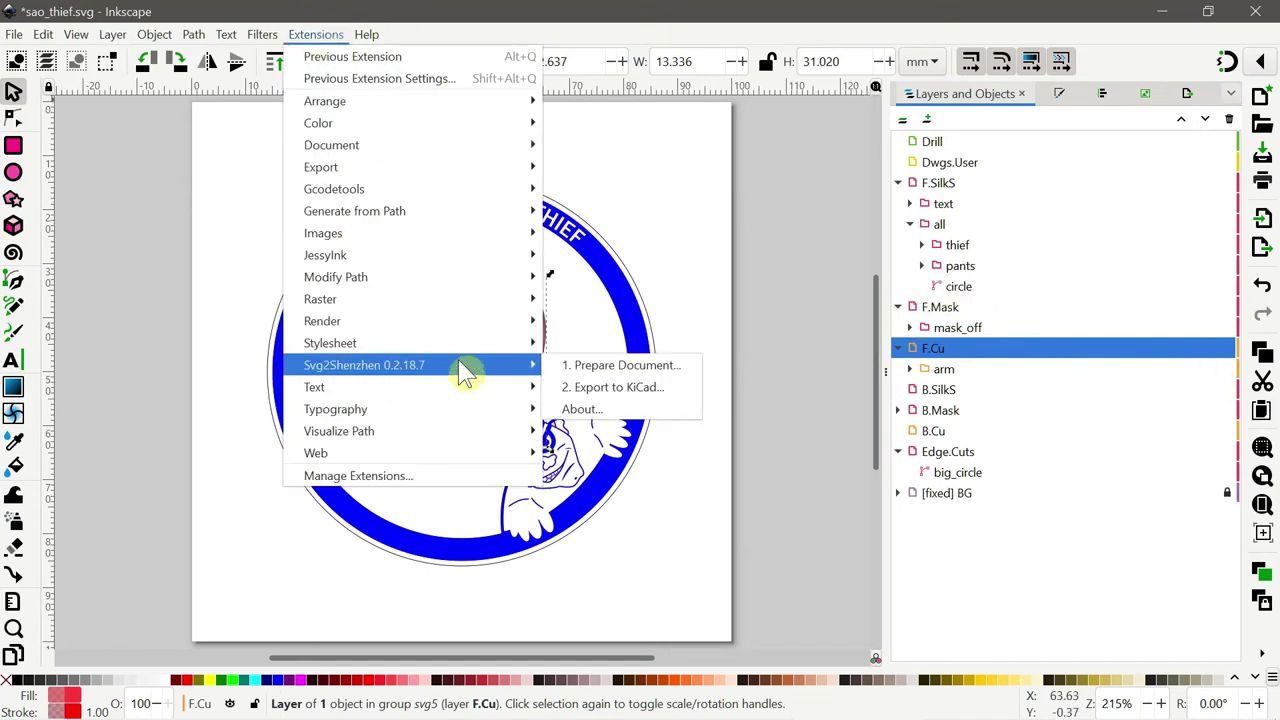
left_click(611, 389)
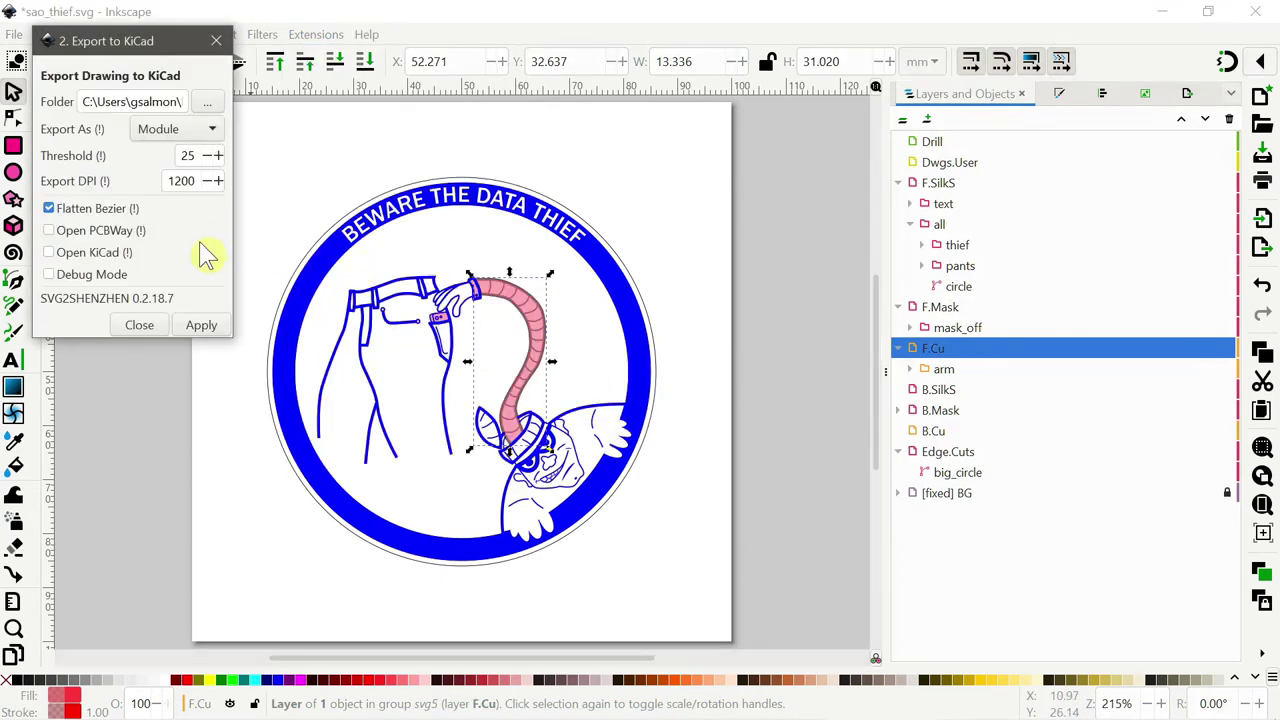
mouse_move(143, 226)
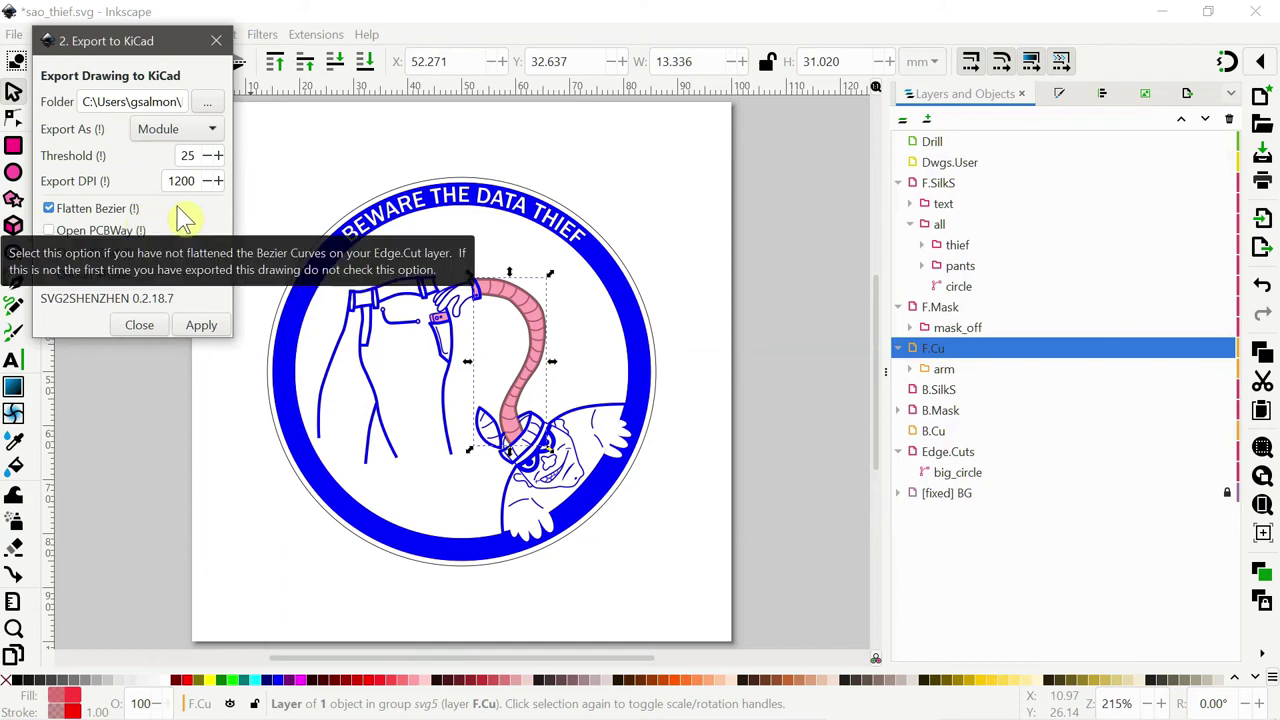
left_click(178, 130)
left_click(181, 130)
scroll(178, 129, "down", 1)
mouse_move(205, 240)
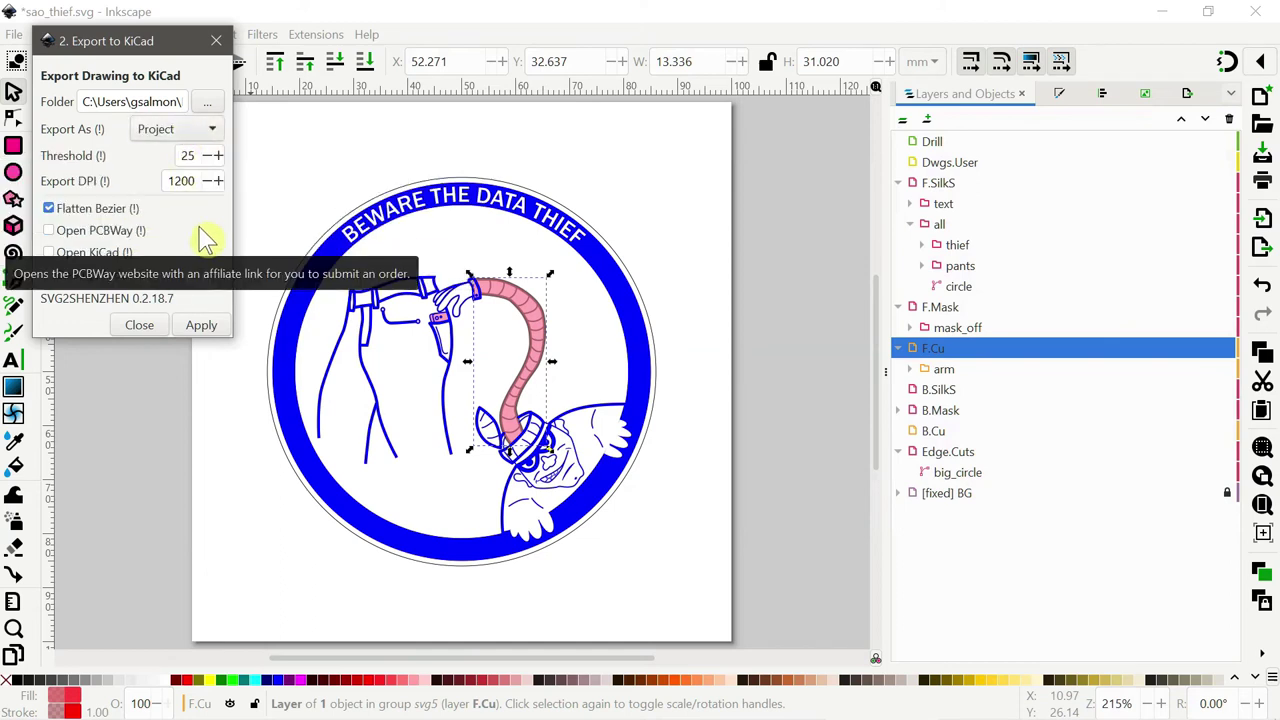
left_click(200, 328)
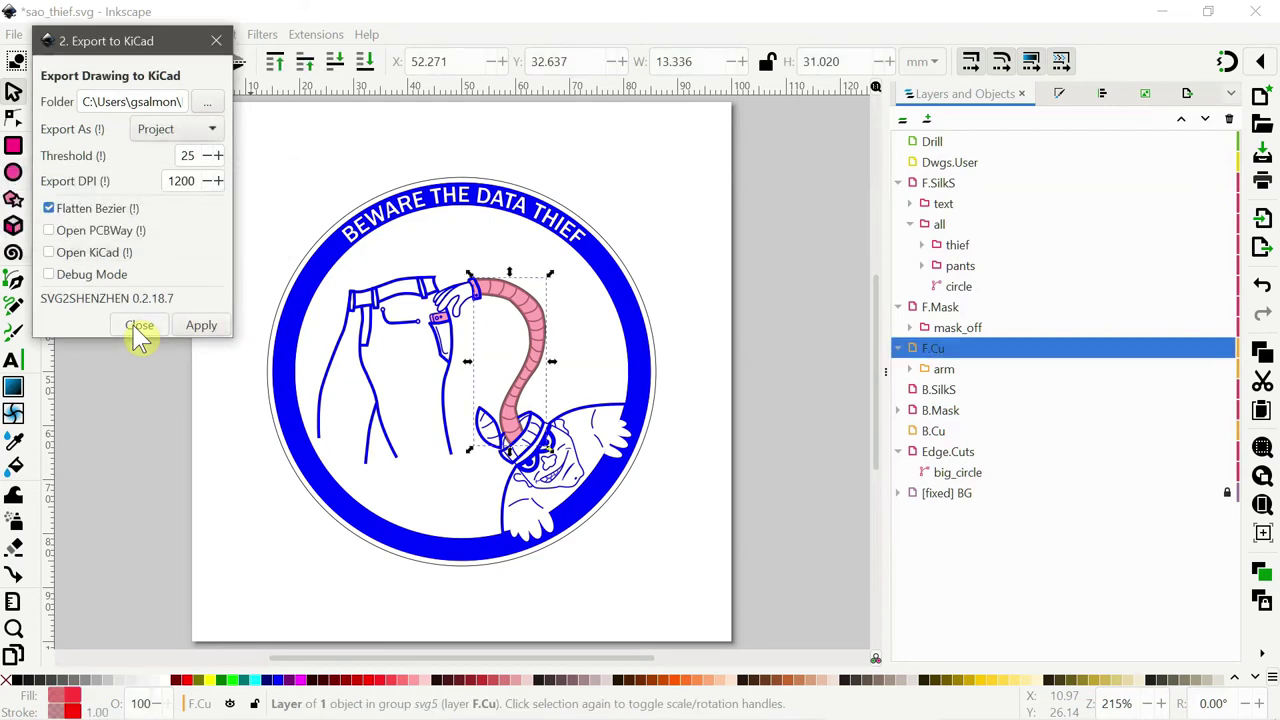
left_click(139, 327)
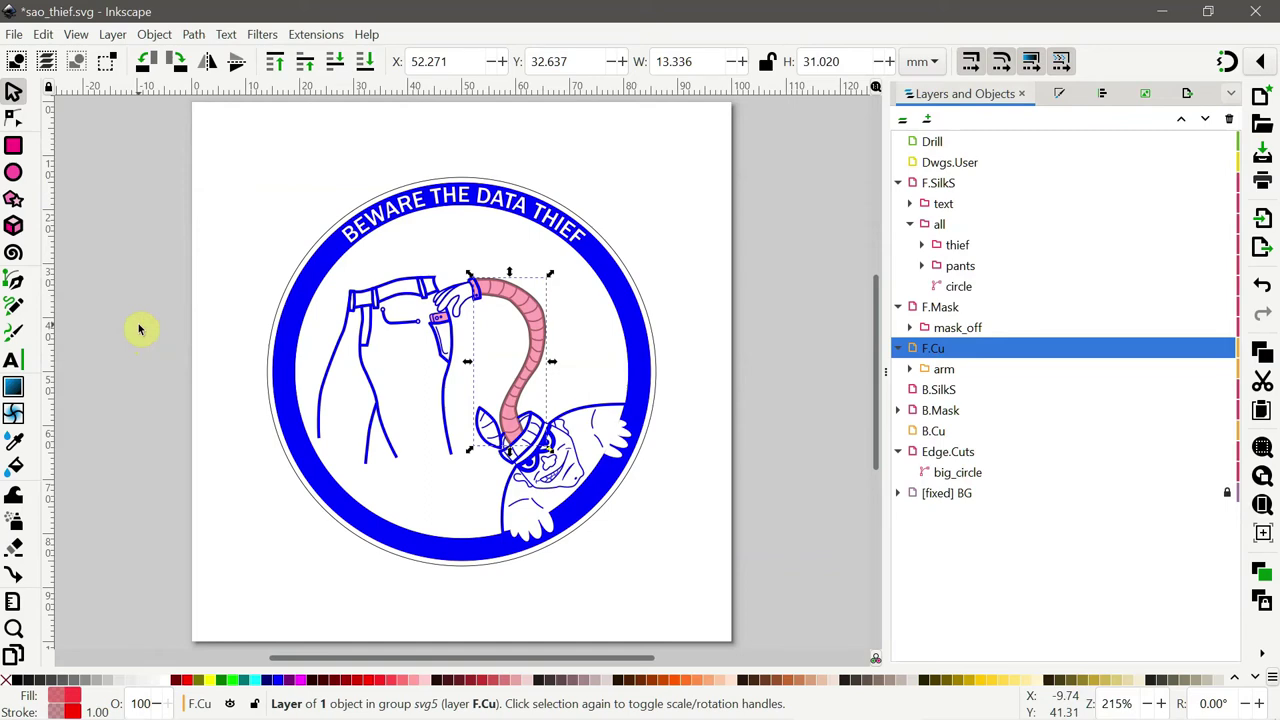
- Switch to KiCad and open the recent SAO.kicad_pro project from the SAO2 folder
key("alt+Tab")
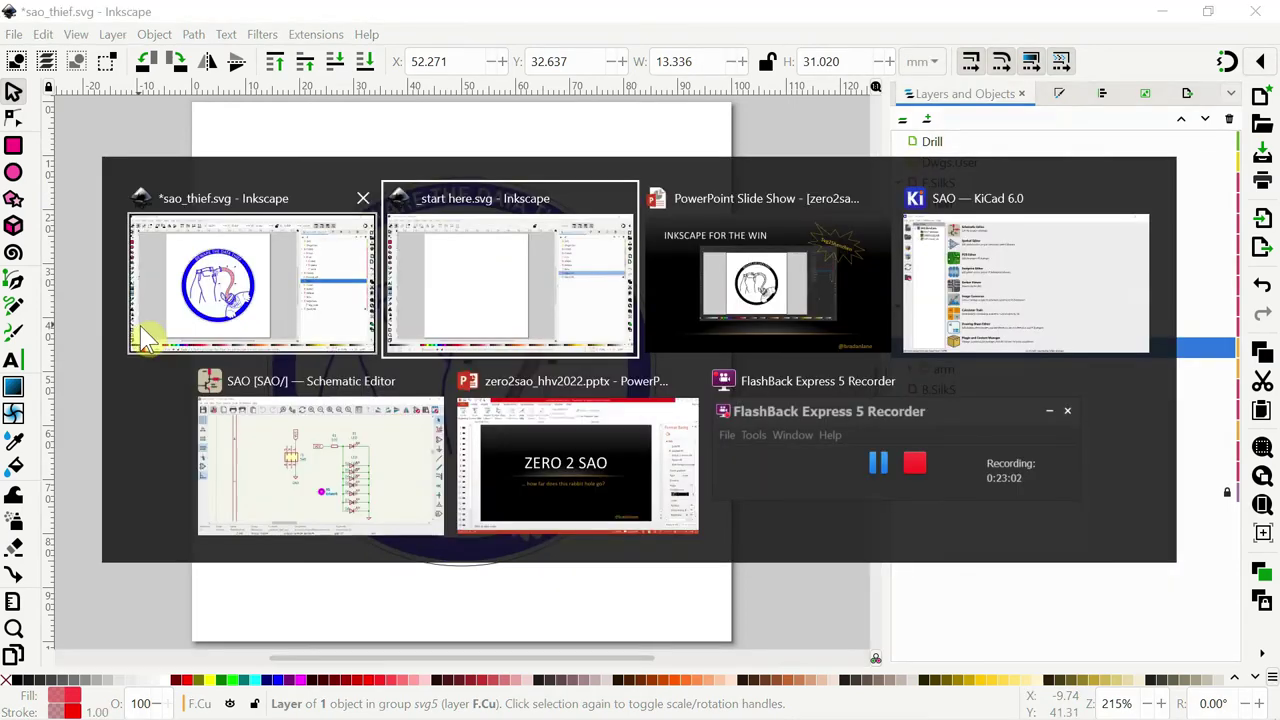
key("alt+Tab")
key("alt+Tab")
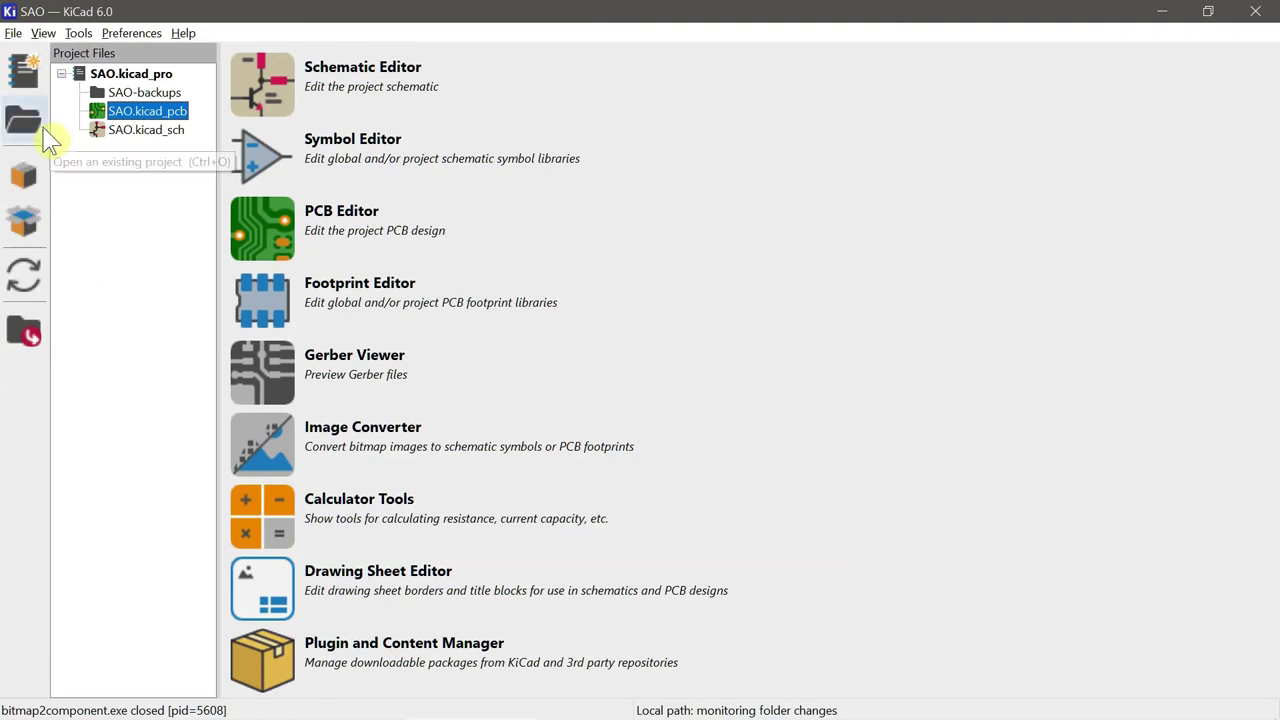
left_click(14, 33)
mouse_move(283, 162)
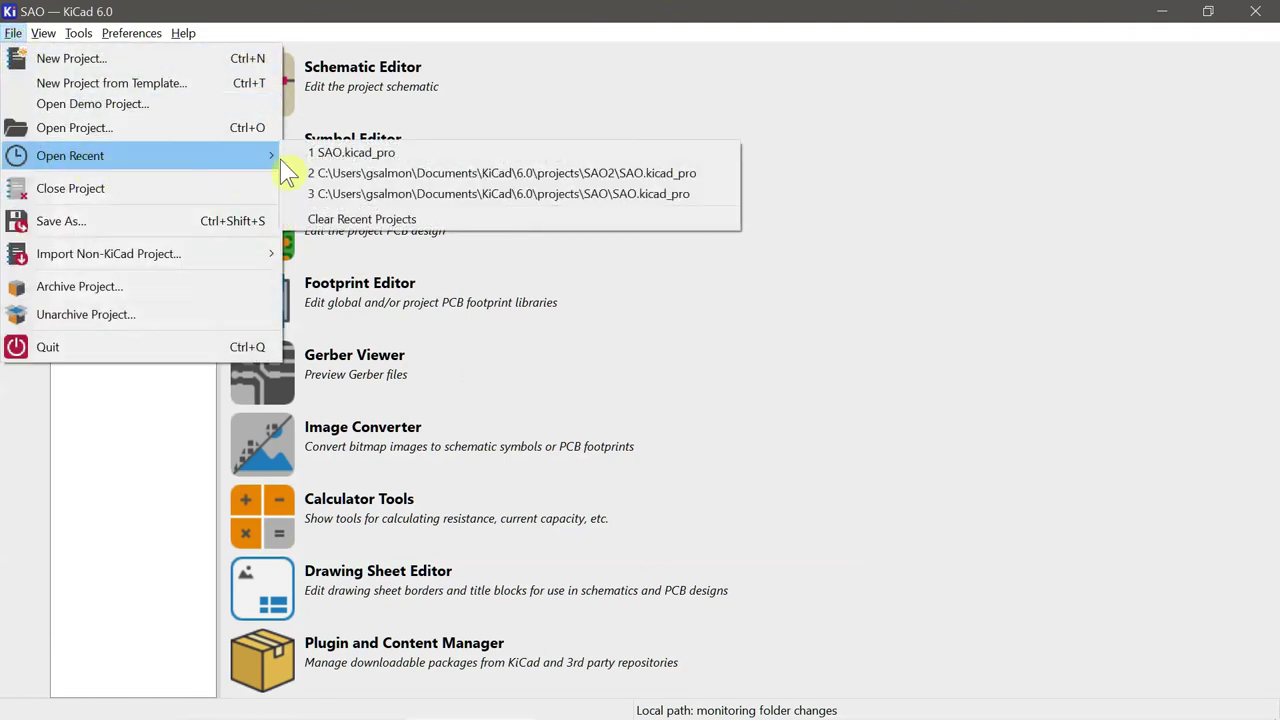
left_click(364, 174)
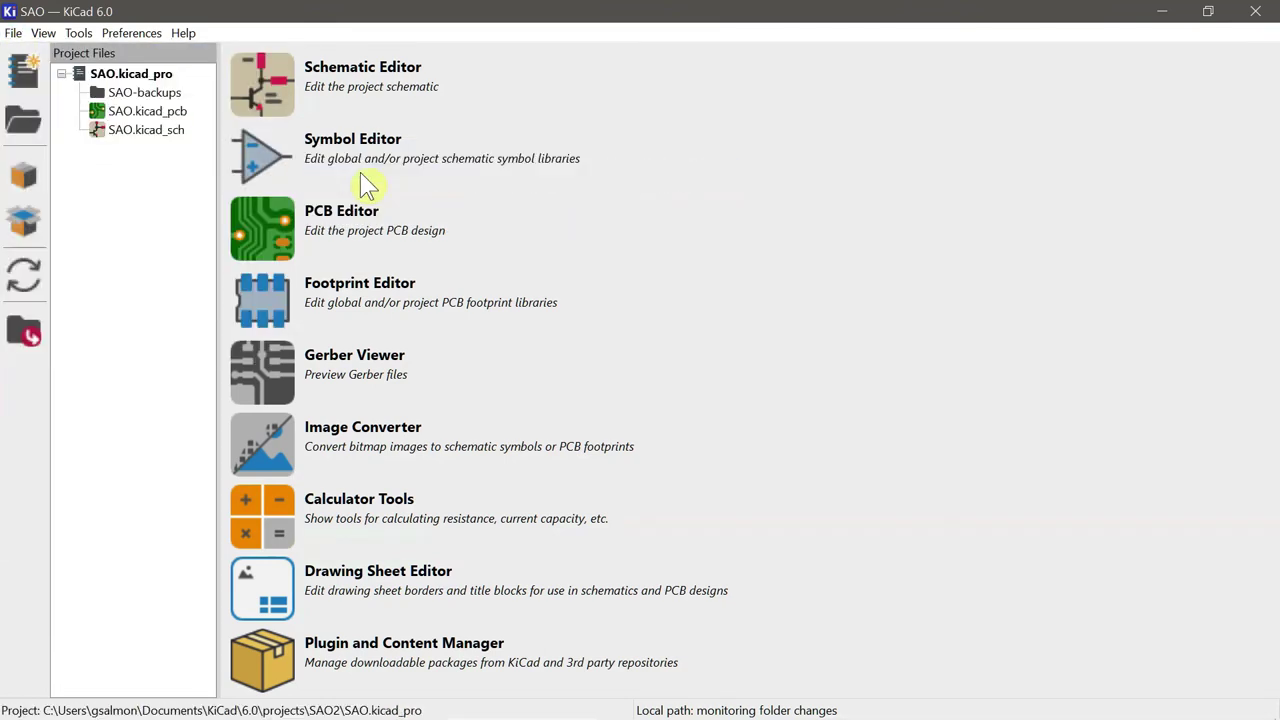
- Open the SAO.kicad_sch schematic and examine the SAO connector, LED circuit and artwork symbol
double_click(135, 130)
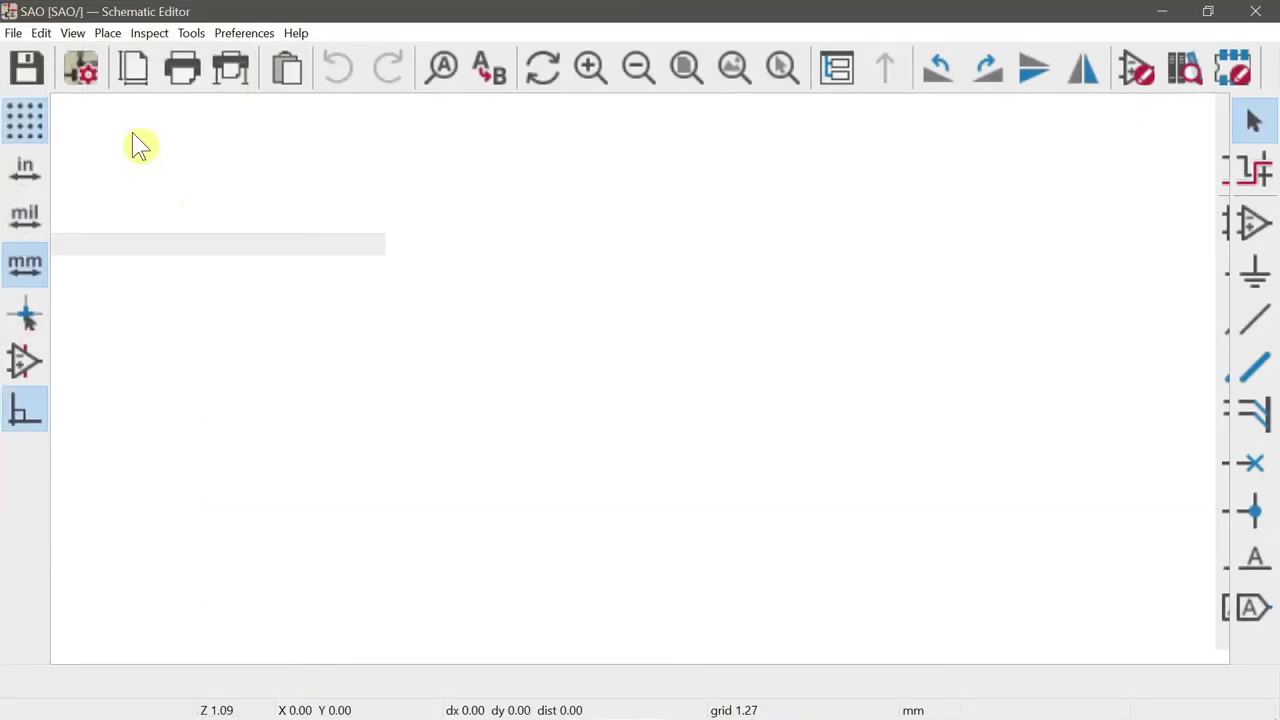
scroll(420, 251, "up", 5)
scroll(638, 380, "down", 3)
scroll(638, 380, "up", 1)
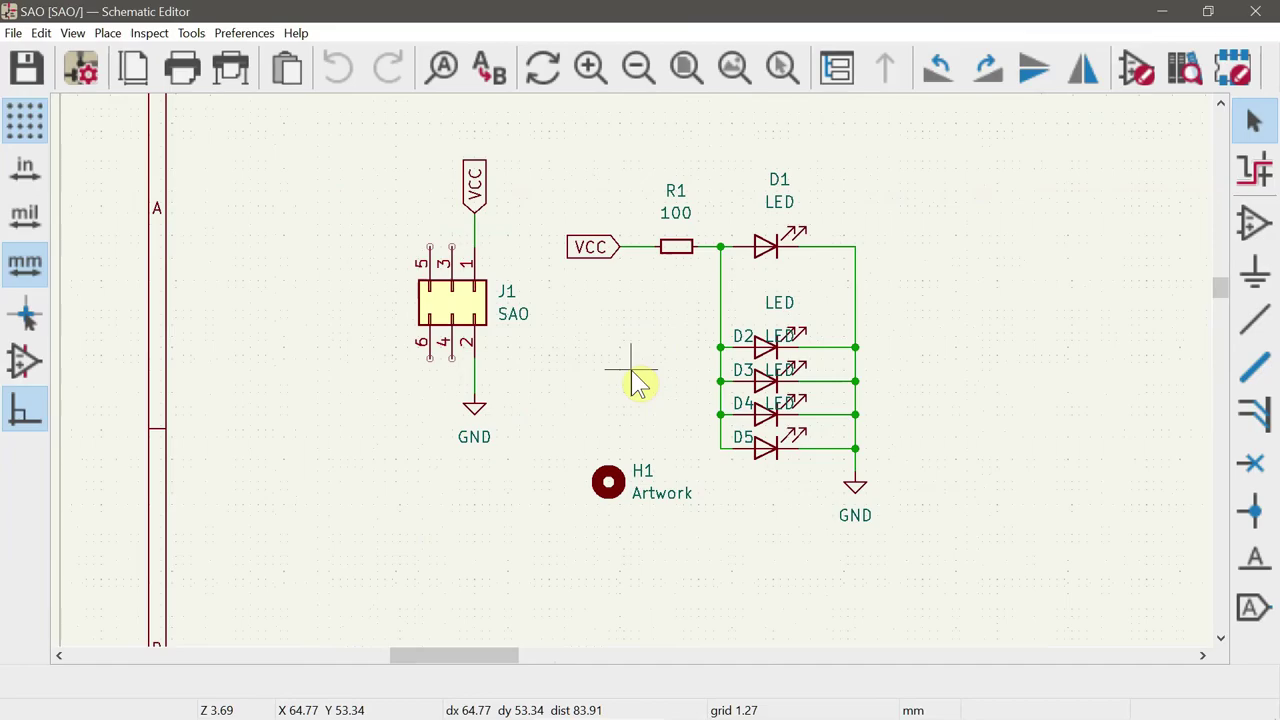
- Return to the KiCad project window and open SAO.kicad_pcb in the PCB Editor
key("alt+Tab")
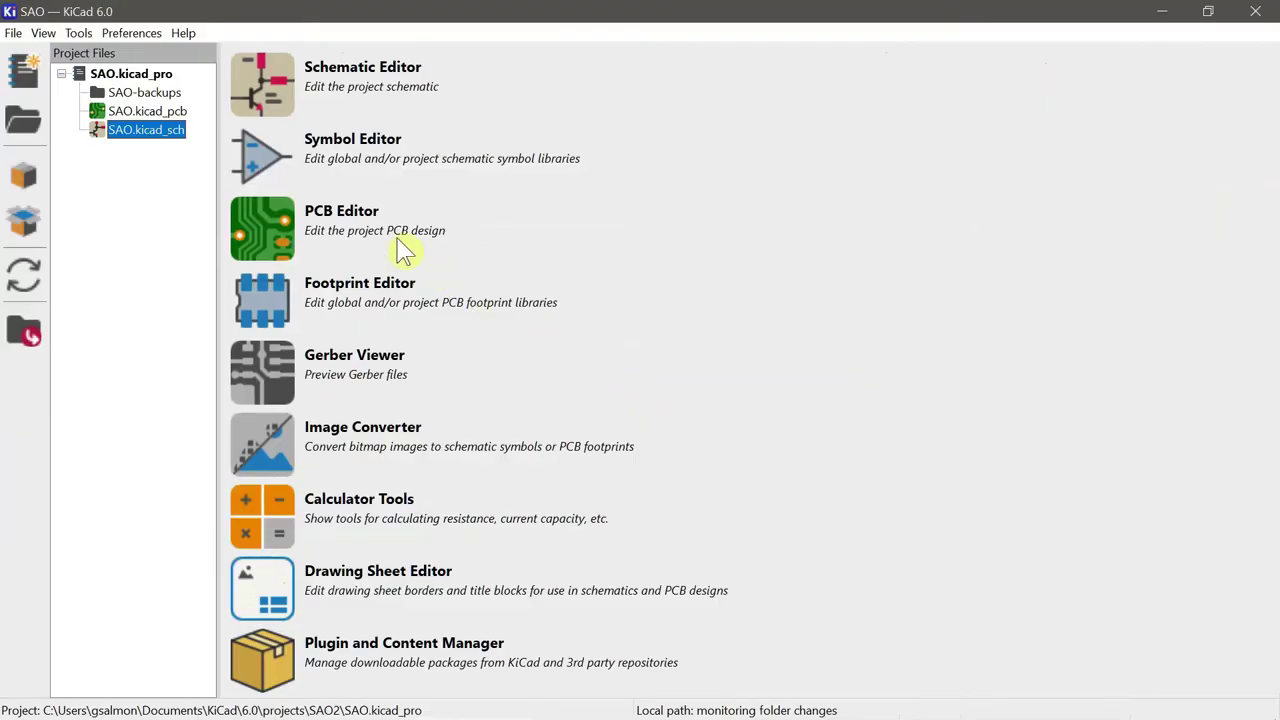
left_click(165, 111)
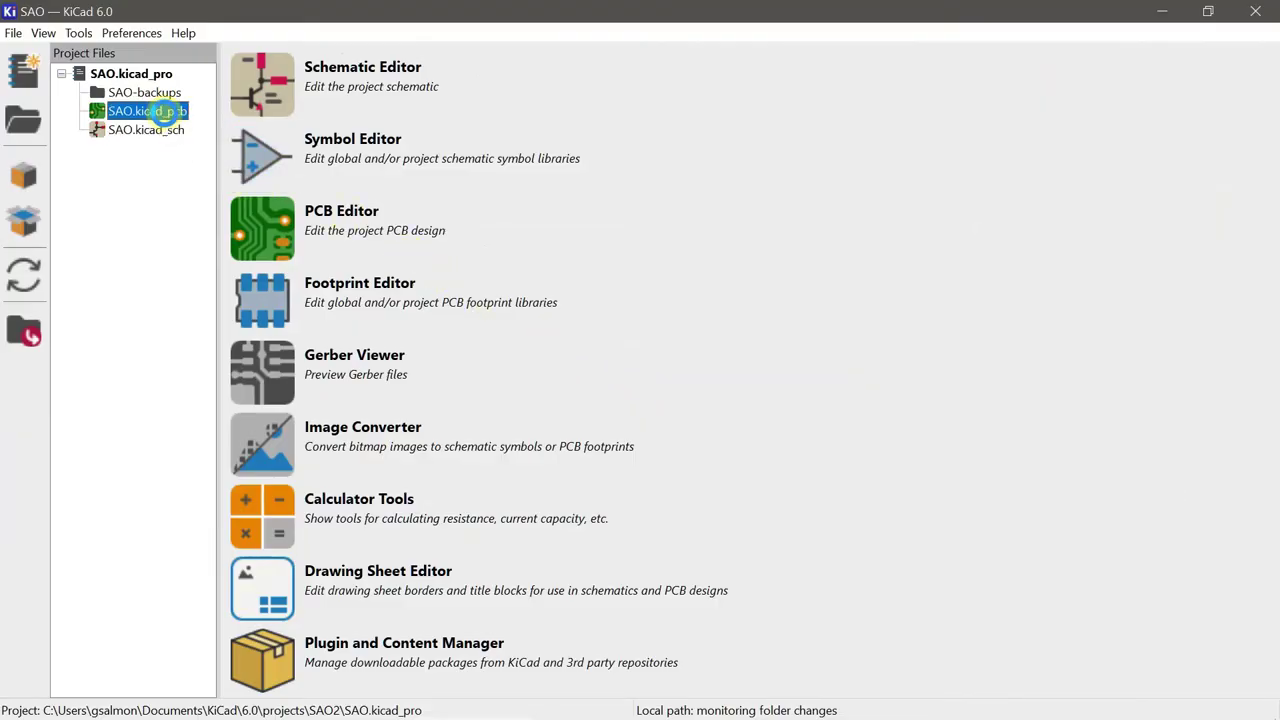
double_click(165, 111)
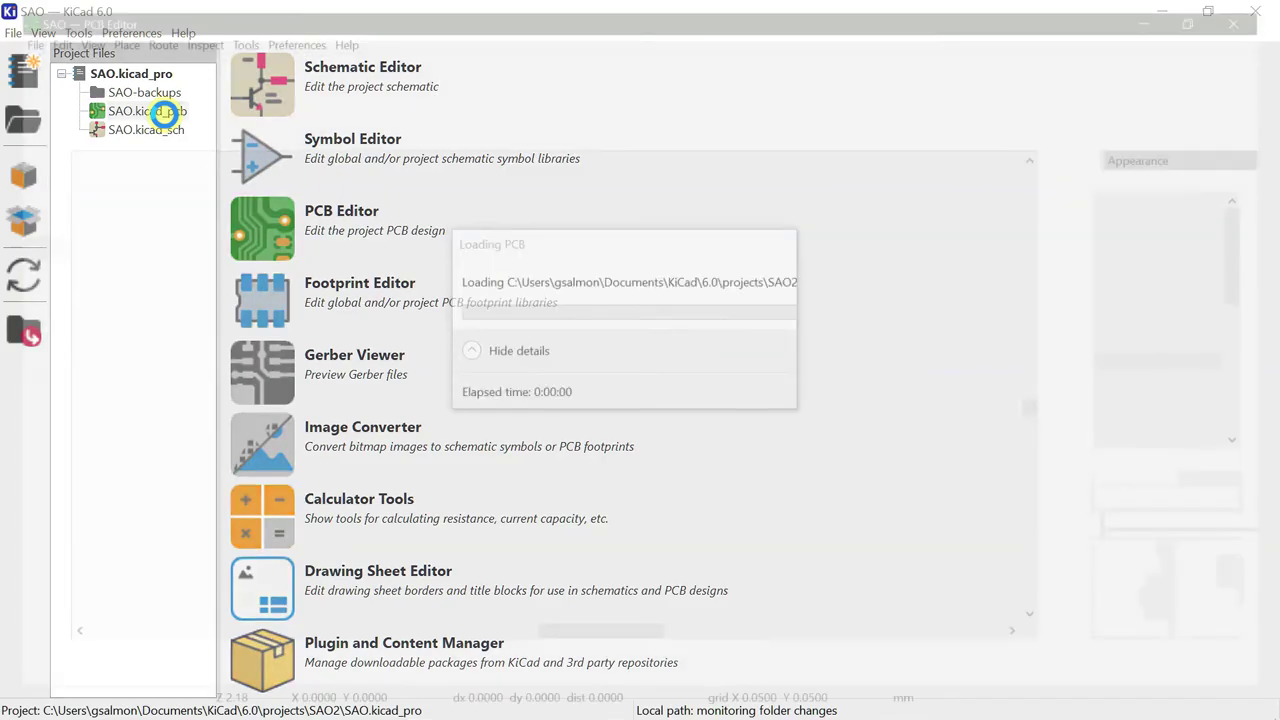
scroll(575, 316, "up", 1)
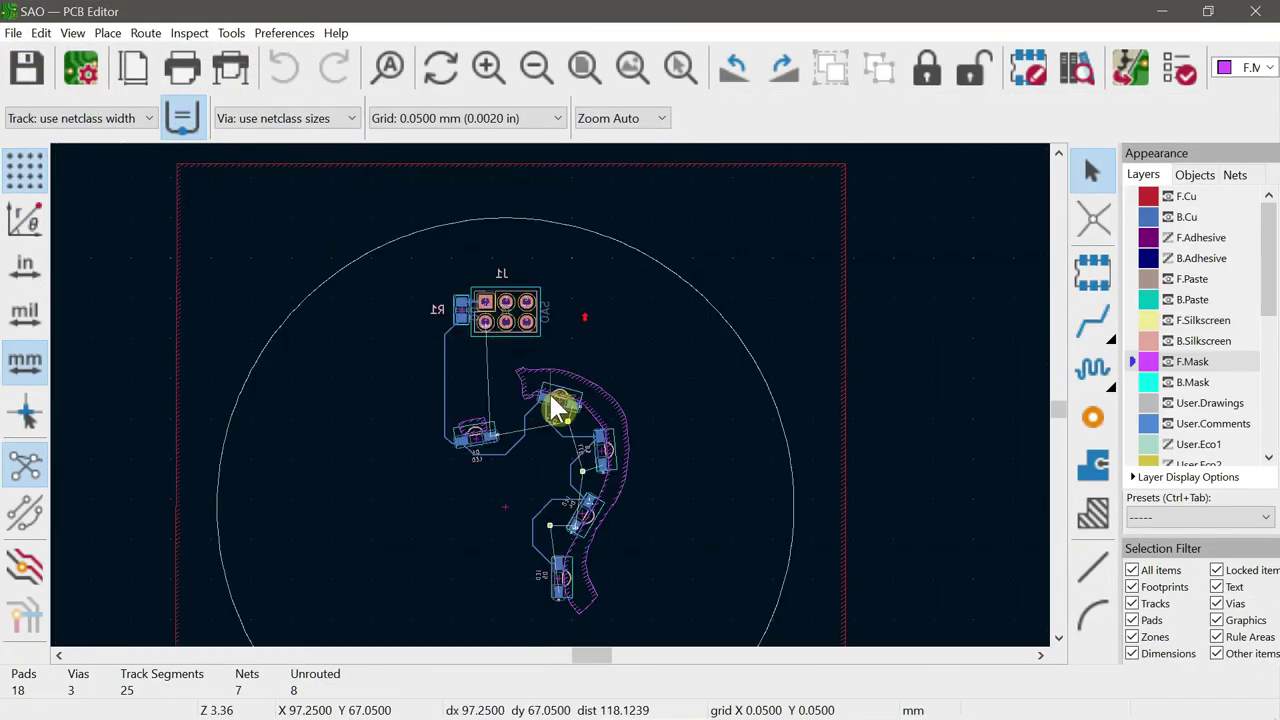
- Open the arm-shaped rule area's properties, examine its layers and keep-out rules, and accept them
left_click(581, 388)
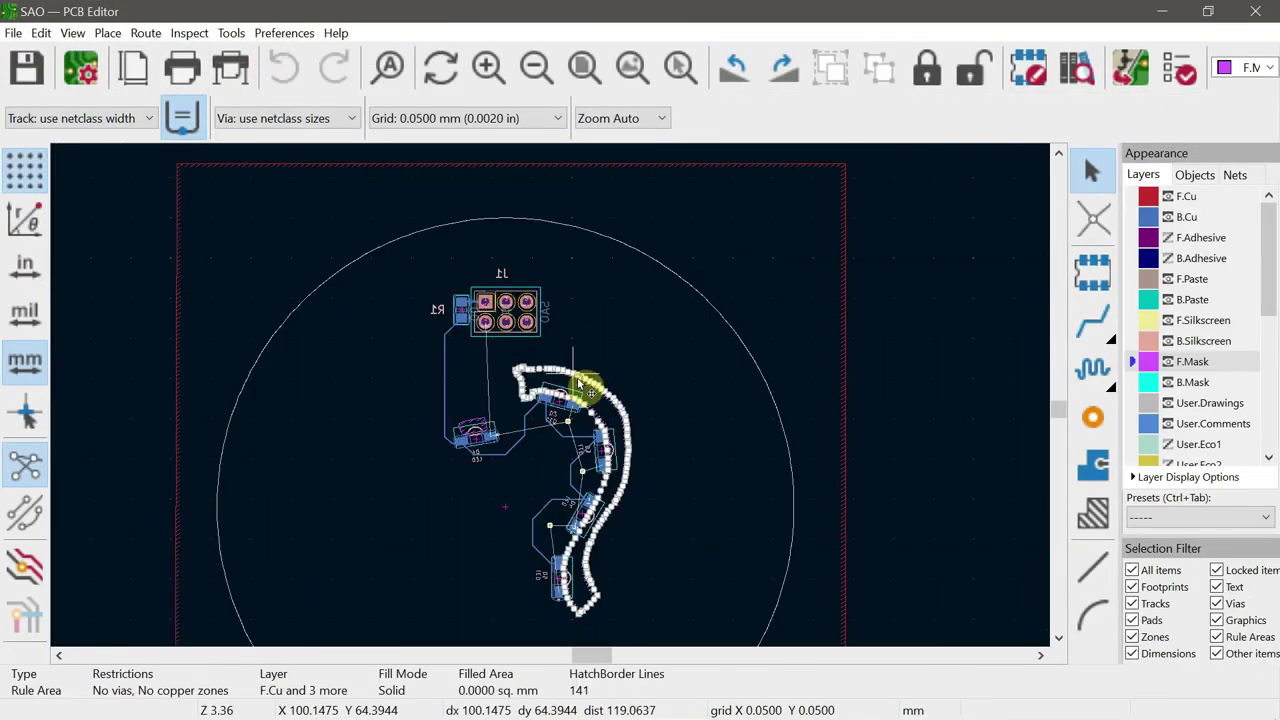
scroll(581, 388, "up", 1)
scroll(552, 400, "up", 1)
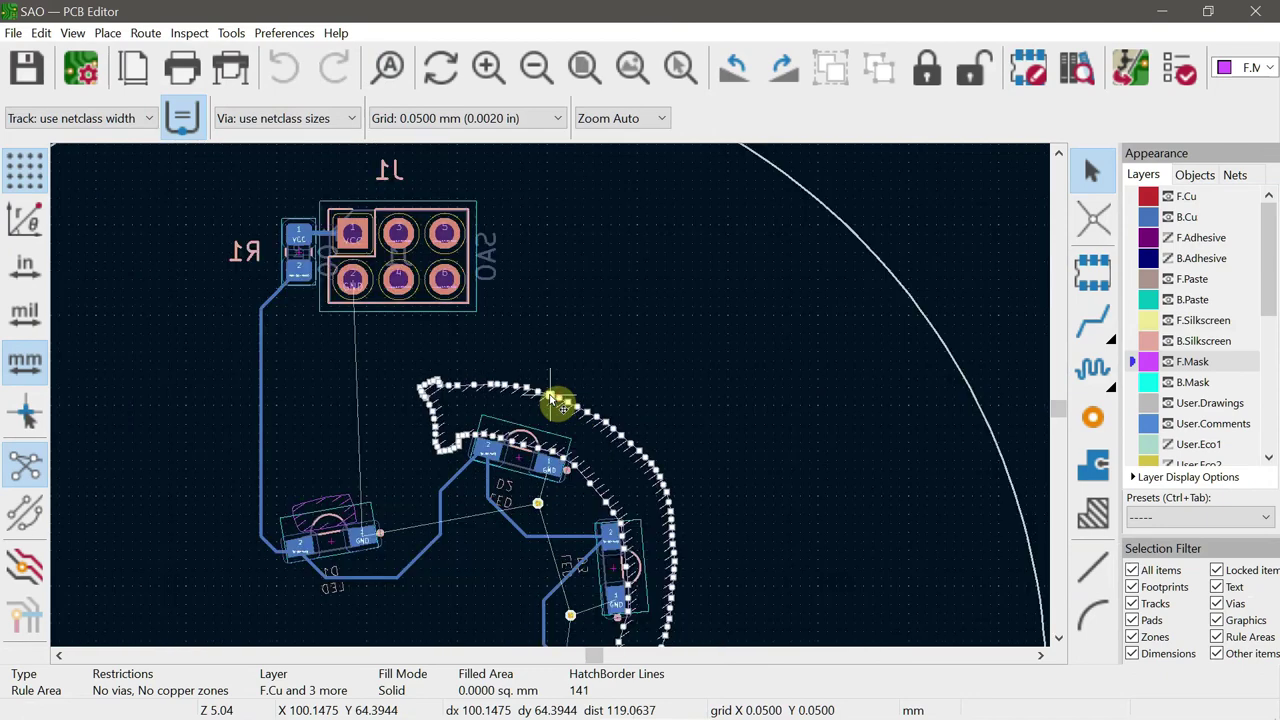
double_click(552, 400)
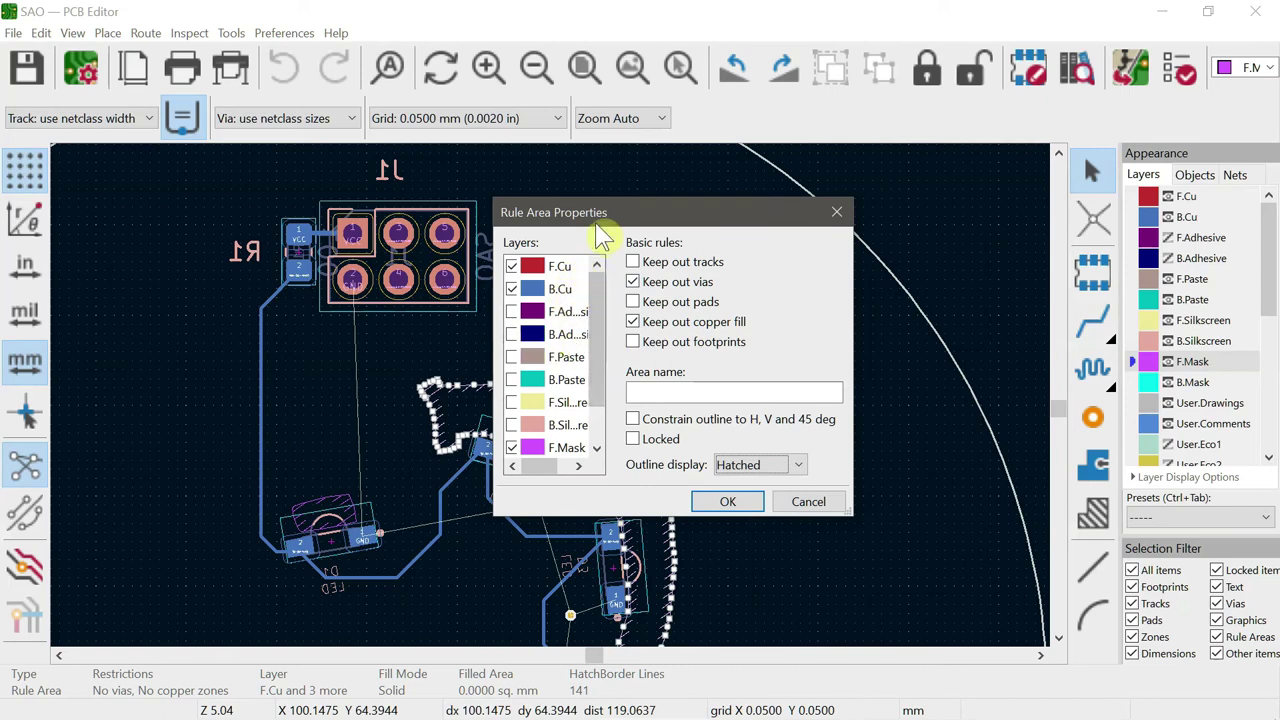
left_click_drag(603, 213, 817, 233)
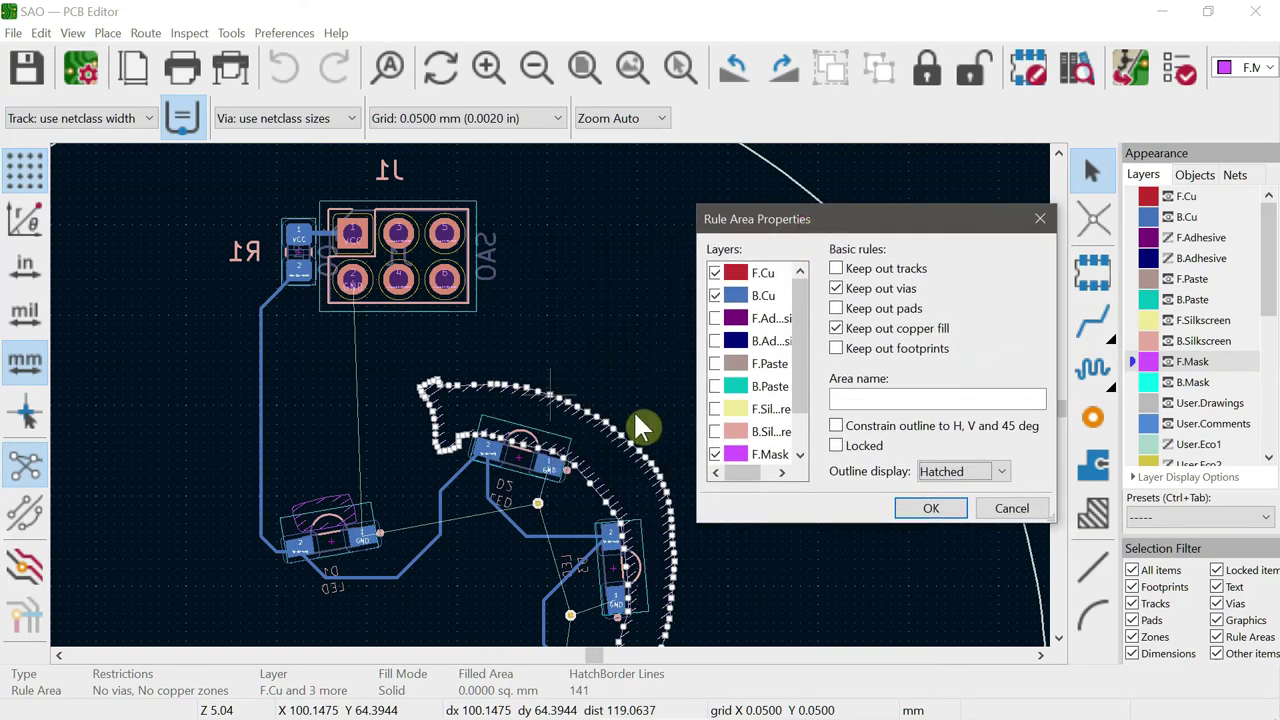
left_click(926, 511)
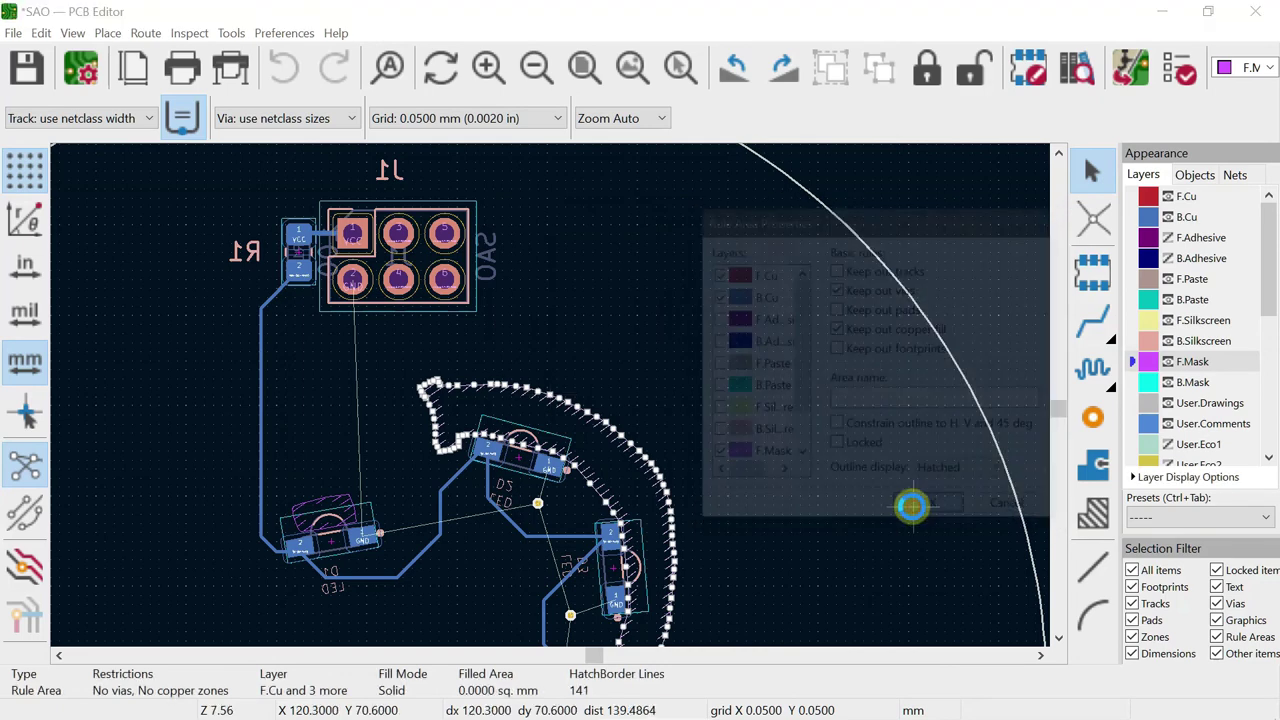
- Select the H1 artwork footprint and update all footprints on the board from the library to load the thief artwork
scroll(602, 473, "down", 2)
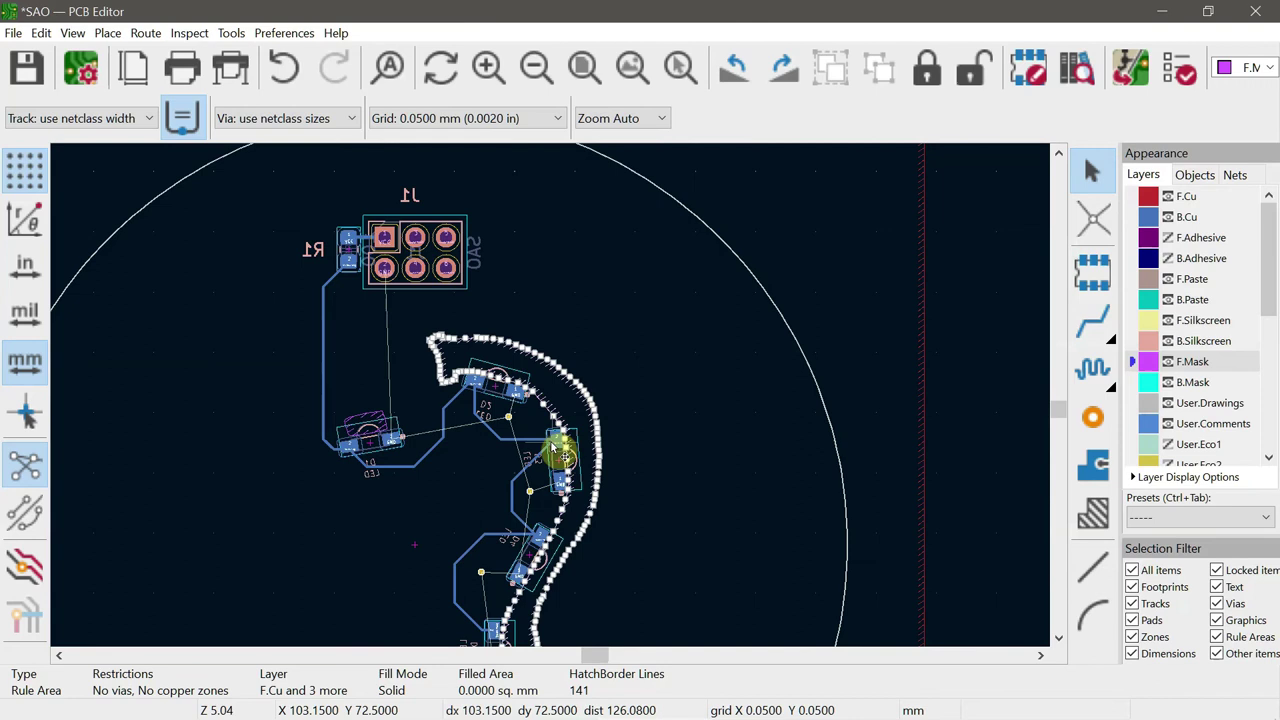
left_click(477, 484)
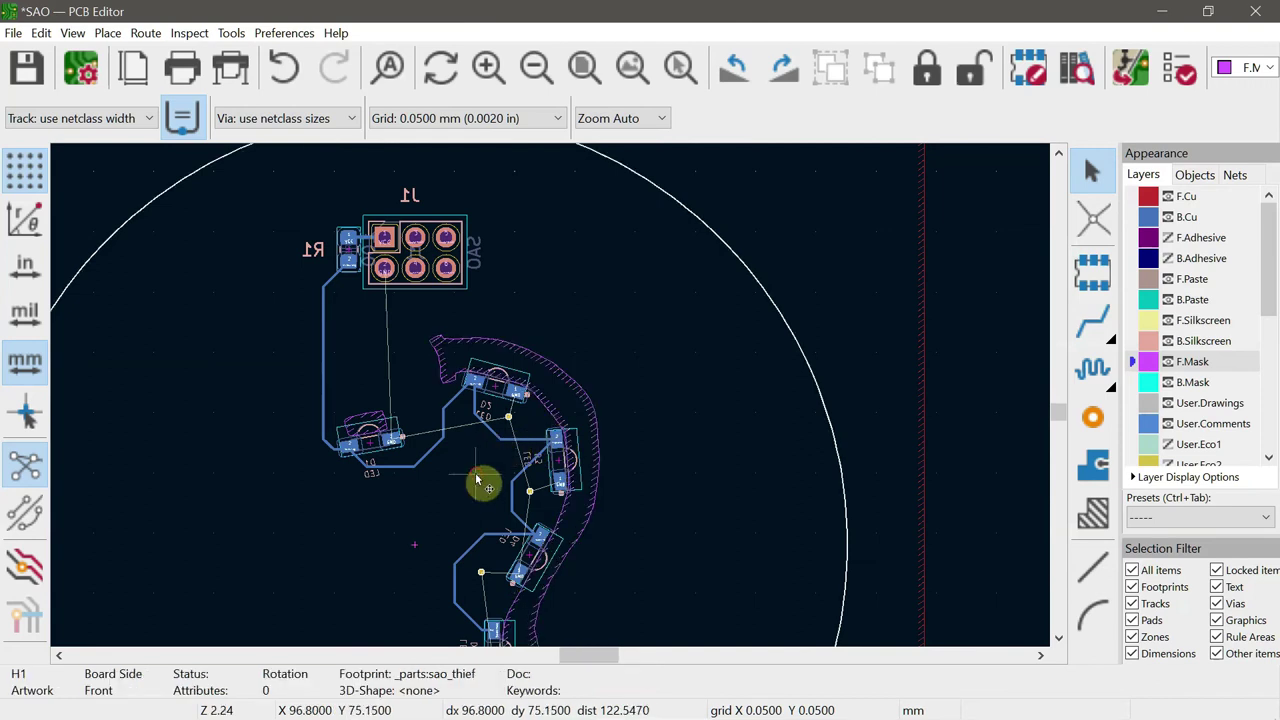
key("Home")
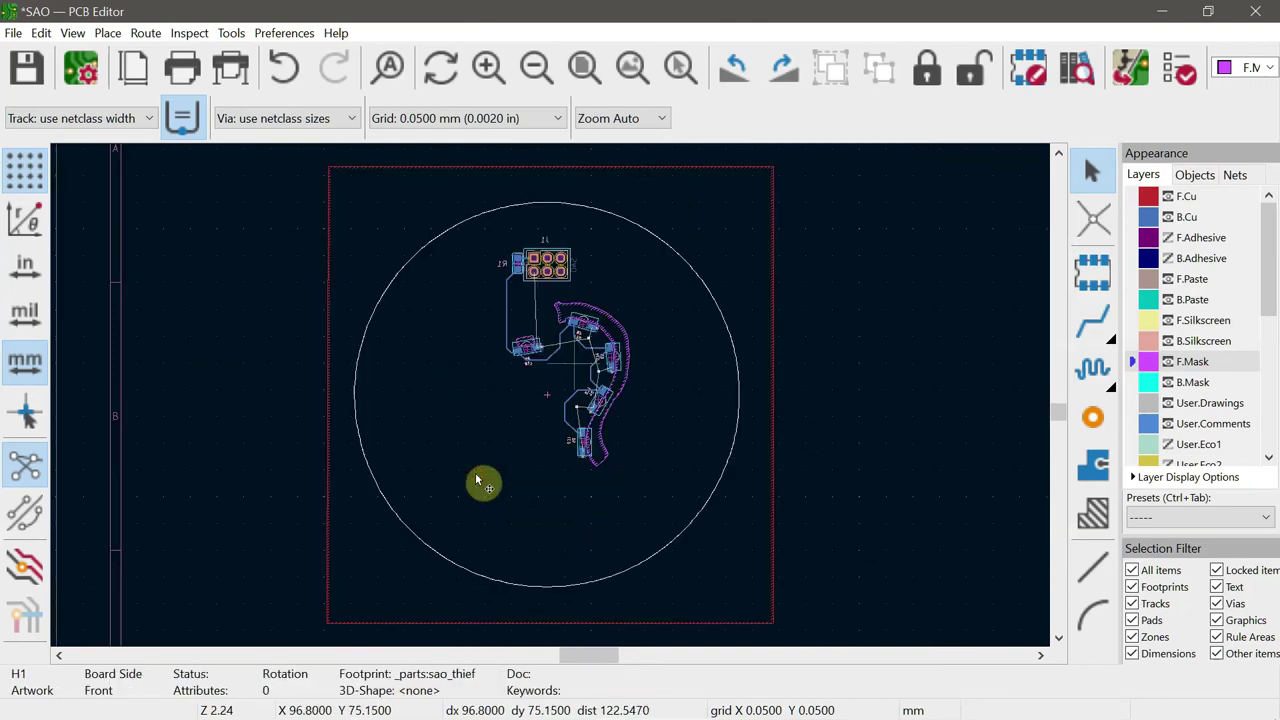
left_click(231, 36)
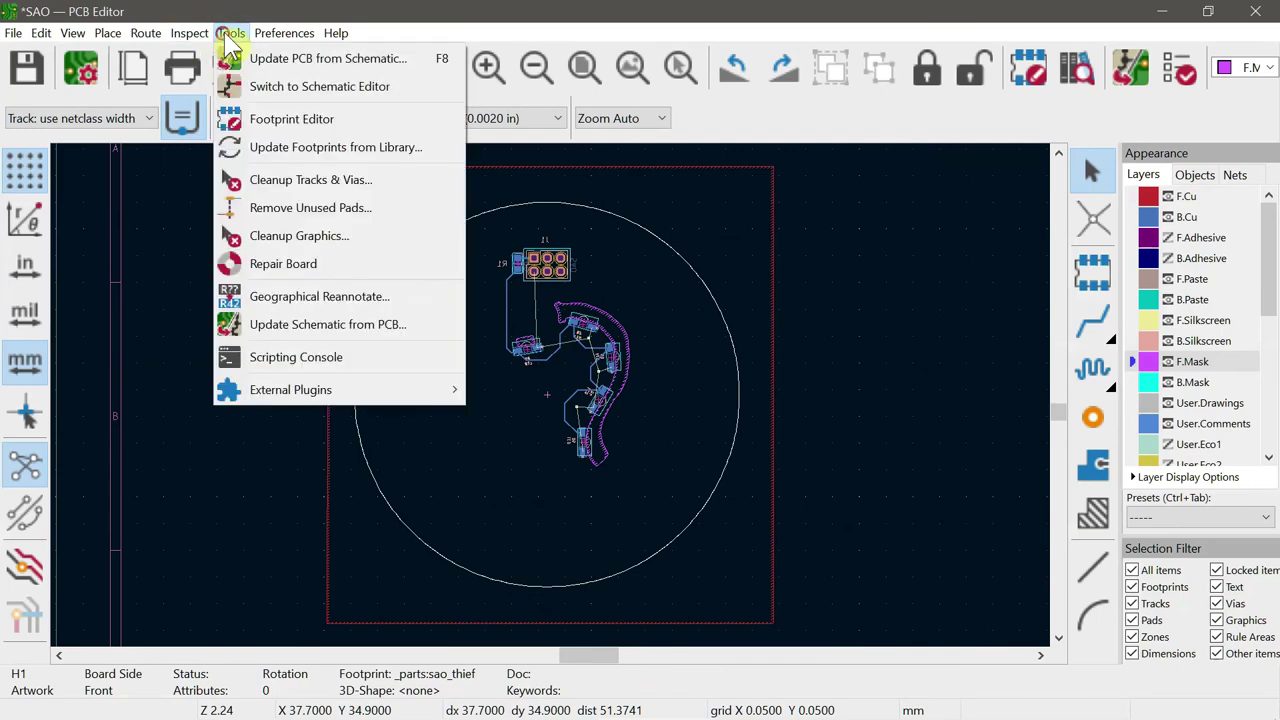
left_click(272, 147)
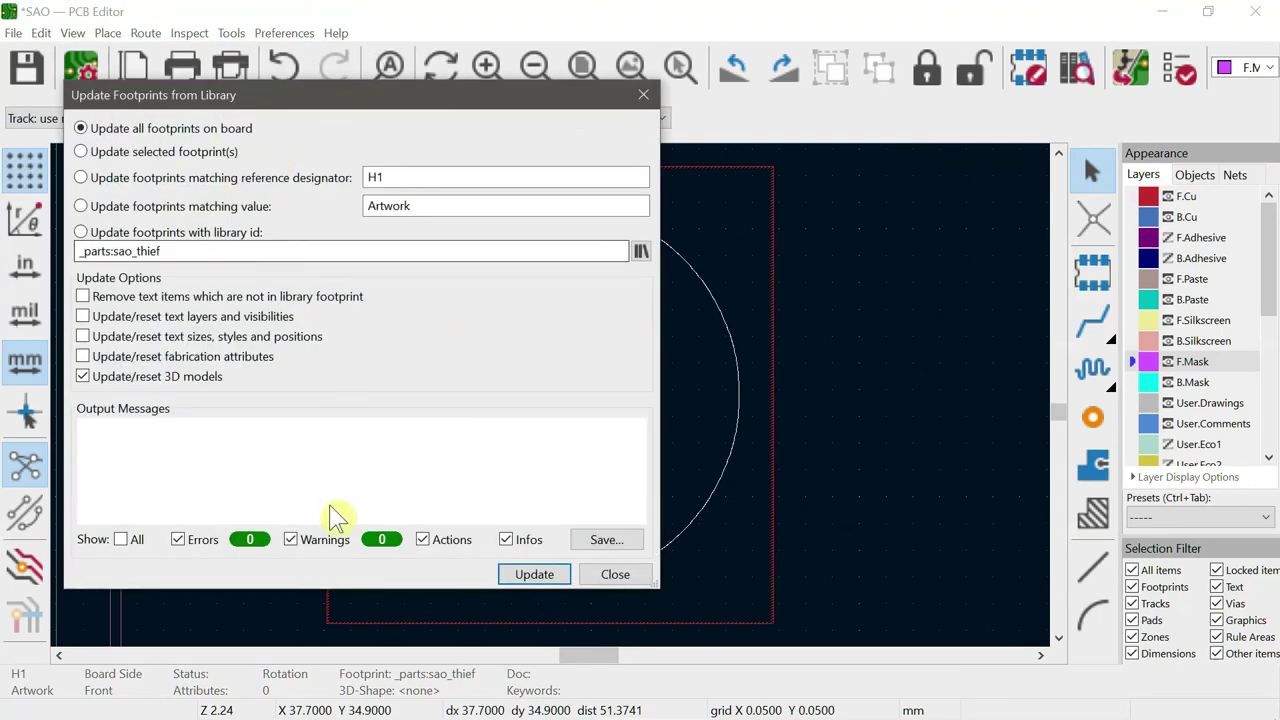
left_click(530, 578)
left_click(606, 577)
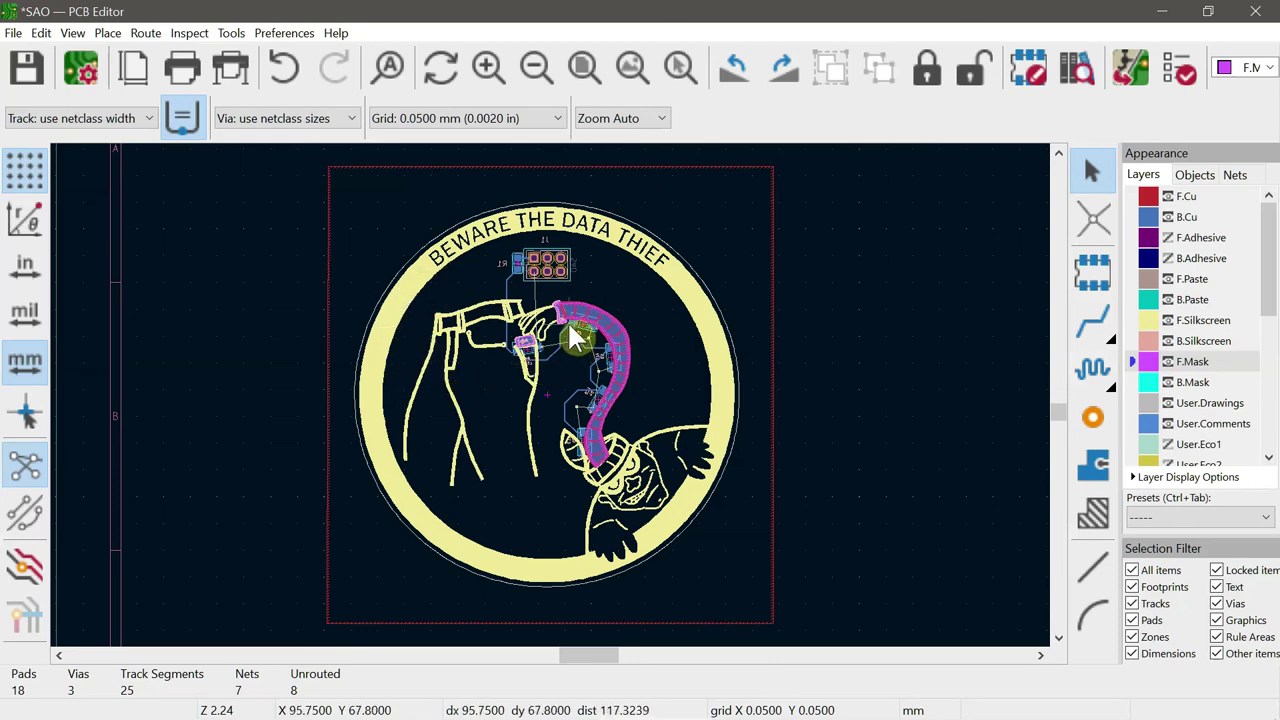
scroll(573, 304, "up", 2)
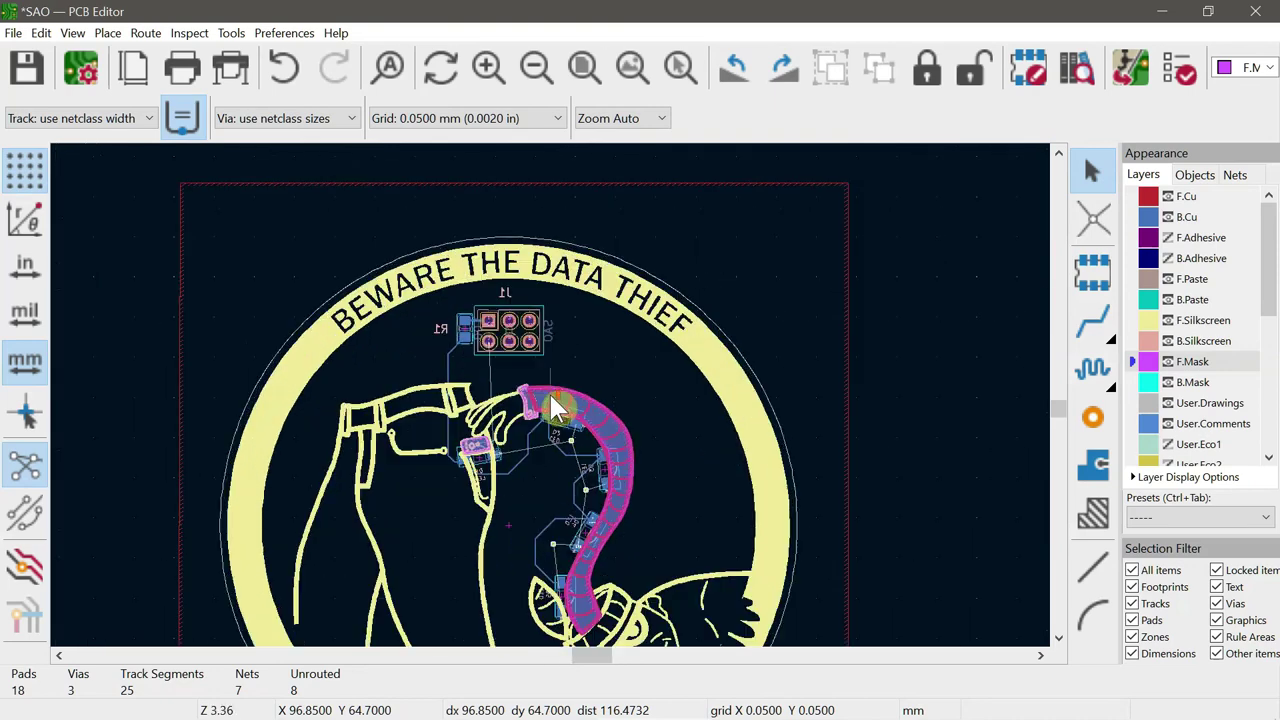
scroll(557, 407, "up", 2)
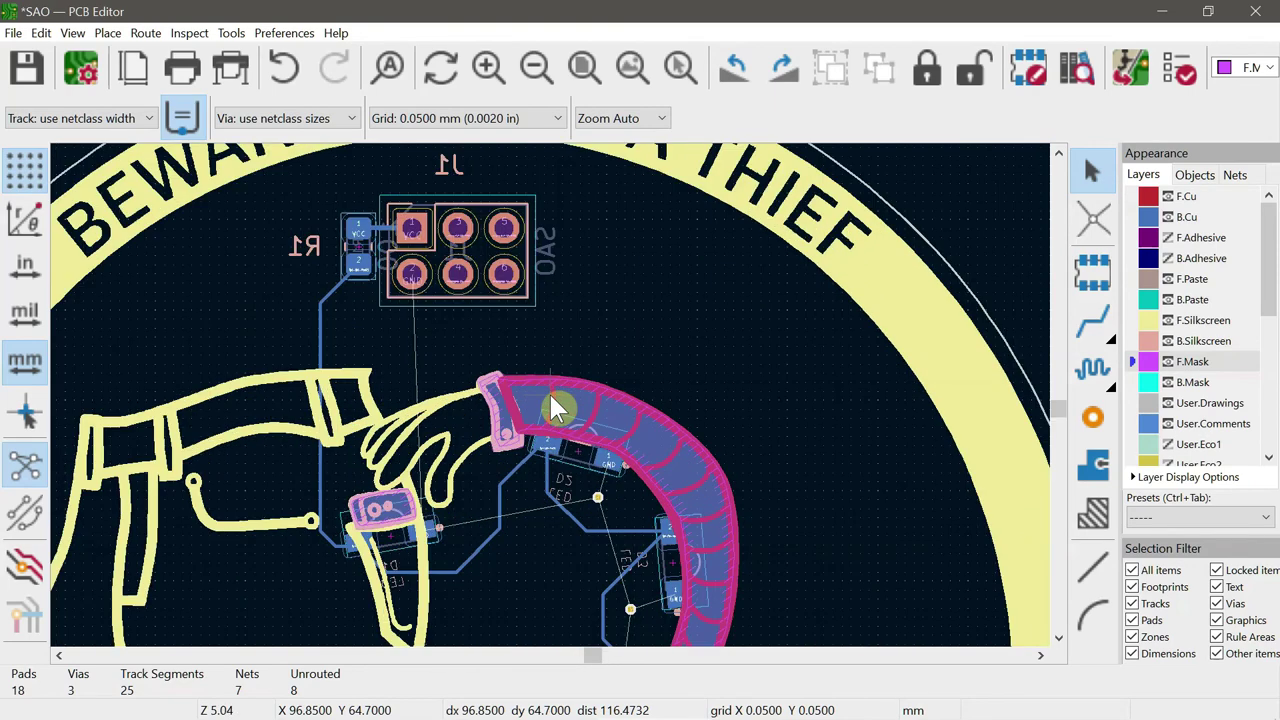